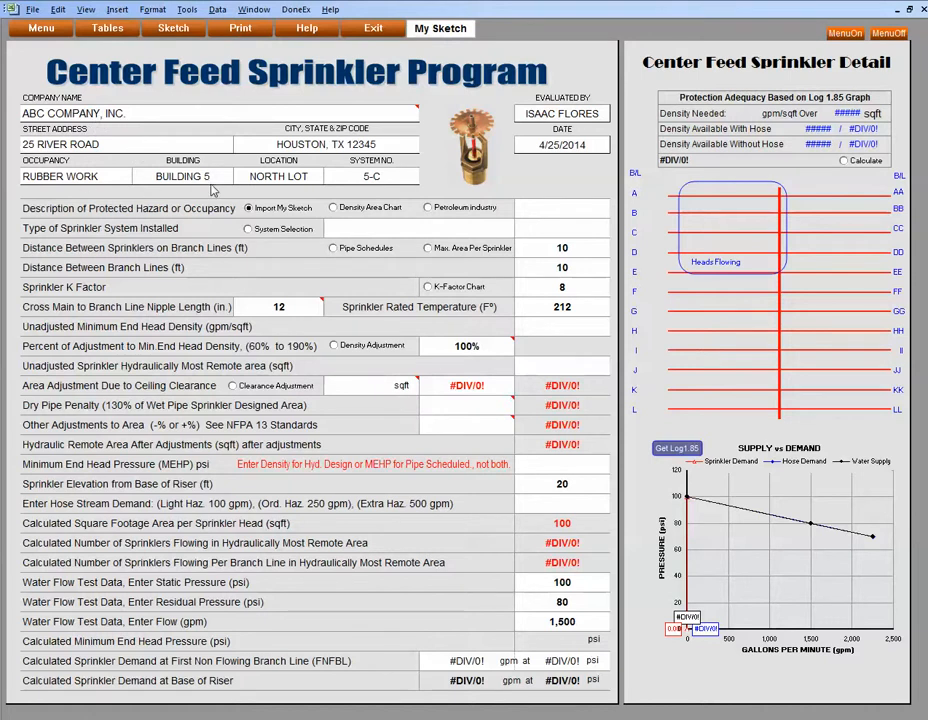
Step: Review the entered sprinkler spacing, K factor, nipple length, rated temperature, sprinkler elevation and water flow test data
{"action": "left_click", "coordinate": [542, 249]}
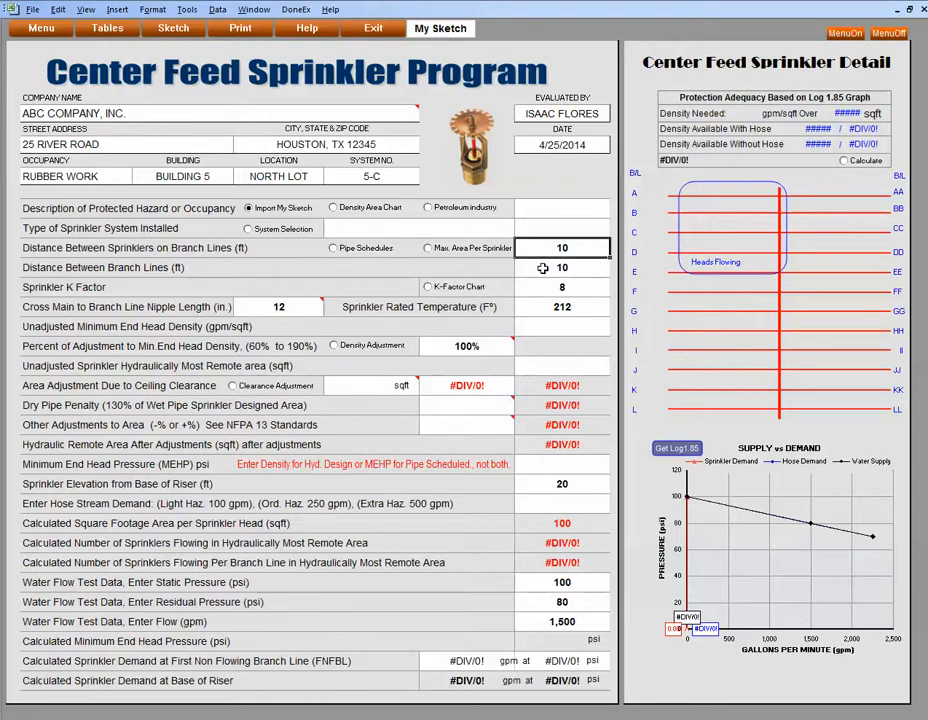
{"action": "left_click", "coordinate": [542, 268]}
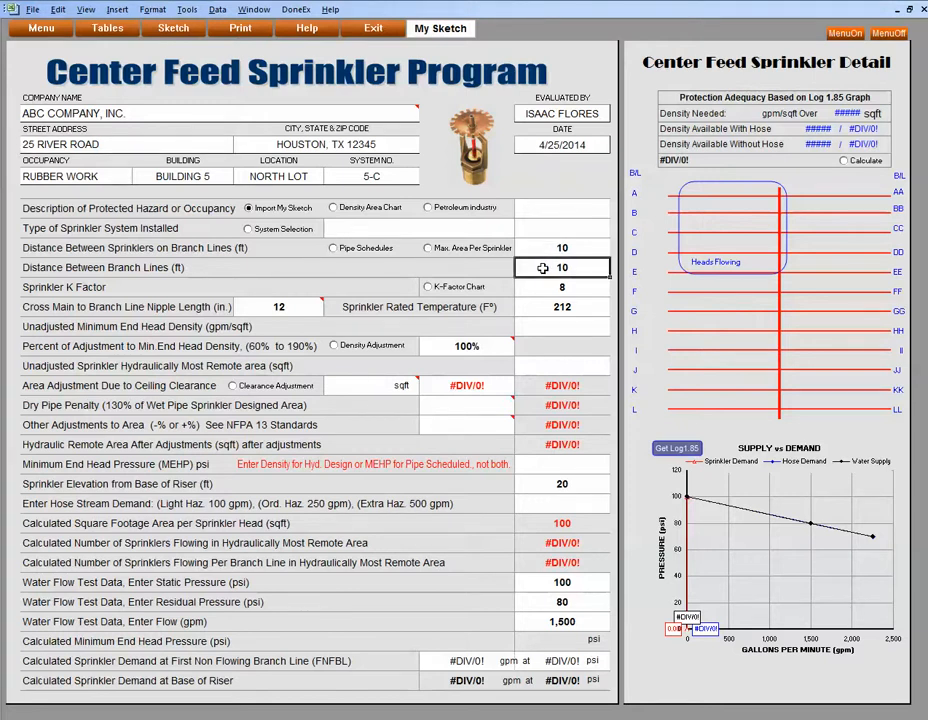
{"action": "left_click", "coordinate": [552, 289]}
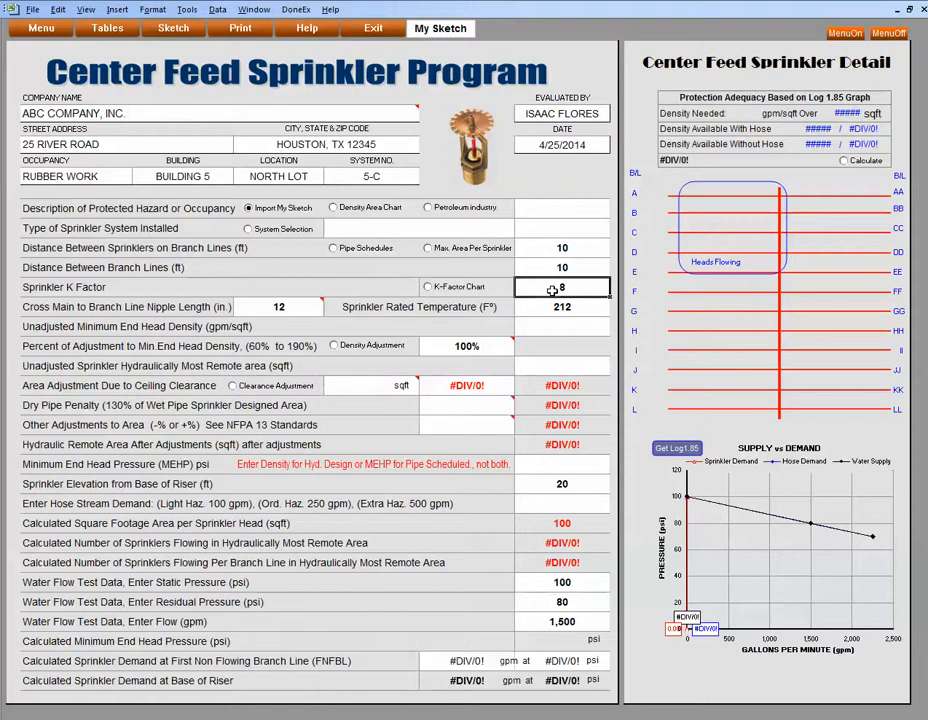
{"action": "left_click", "coordinate": [287, 305]}
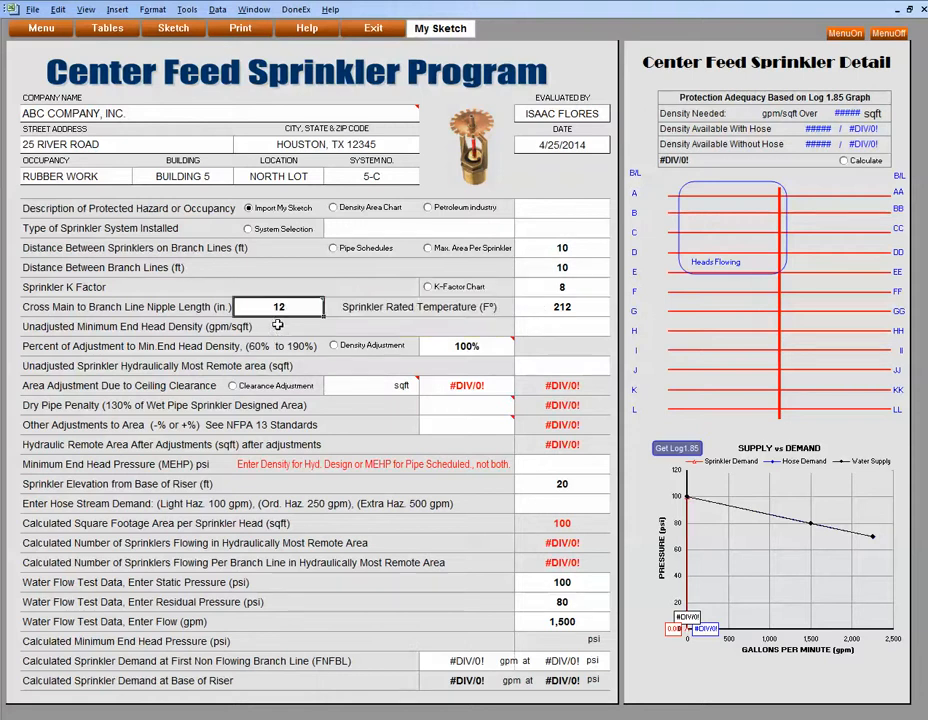
{"action": "mouse_move", "coordinate": [287, 313]}
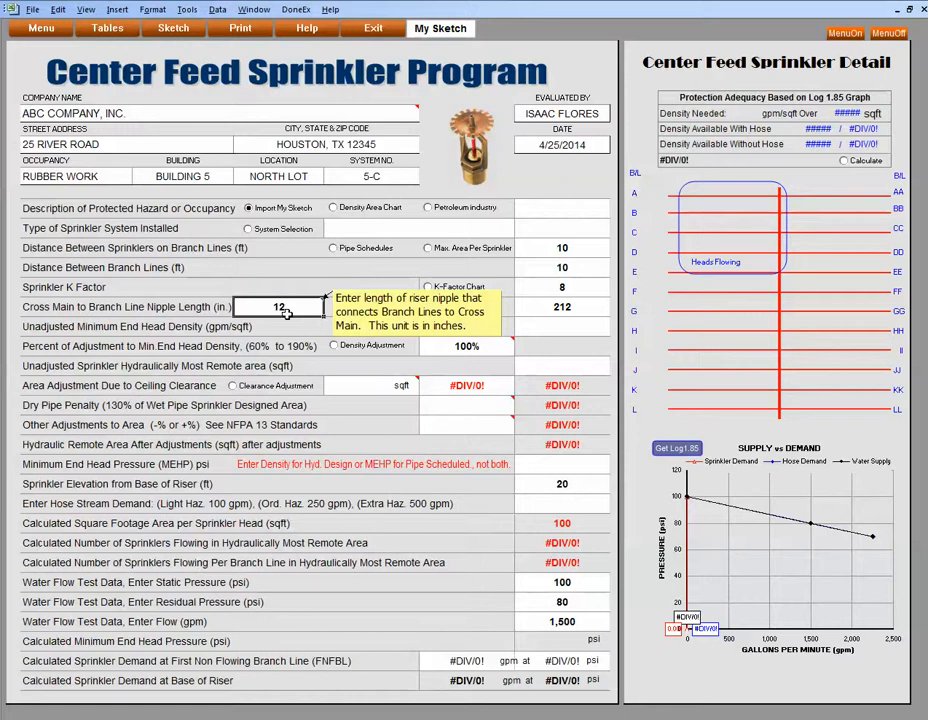
{"action": "left_click", "coordinate": [565, 304]}
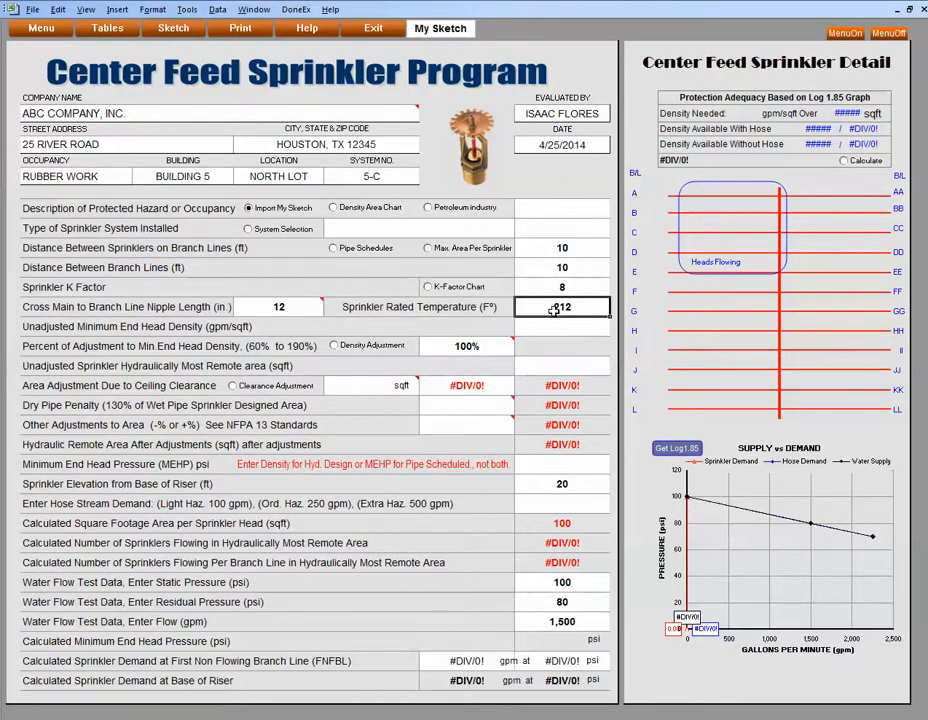
{"action": "left_click", "coordinate": [561, 482]}
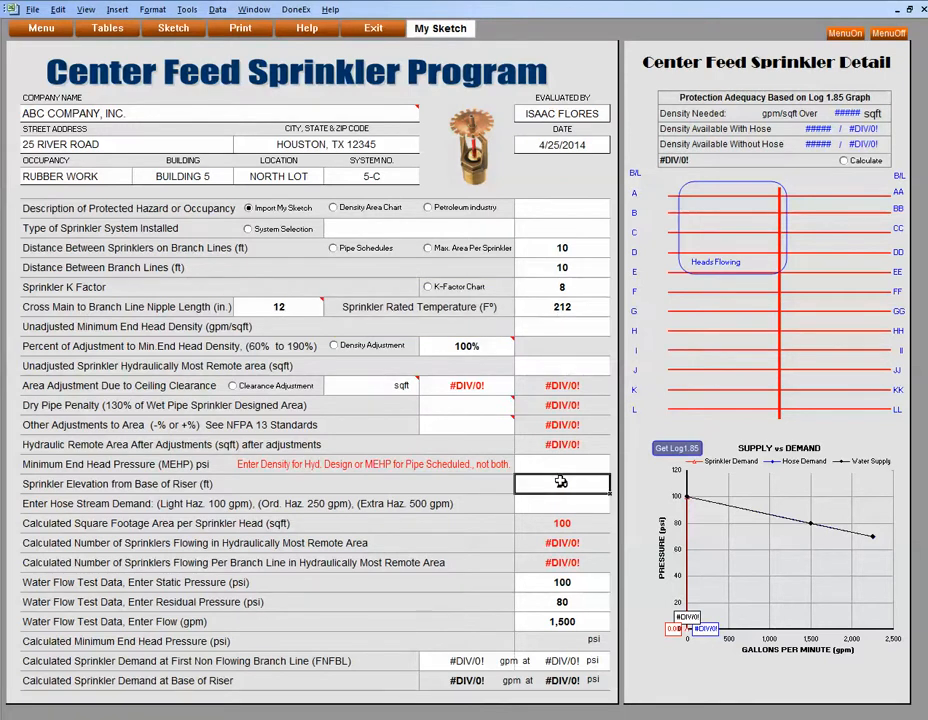
{"action": "left_click", "coordinate": [564, 582]}
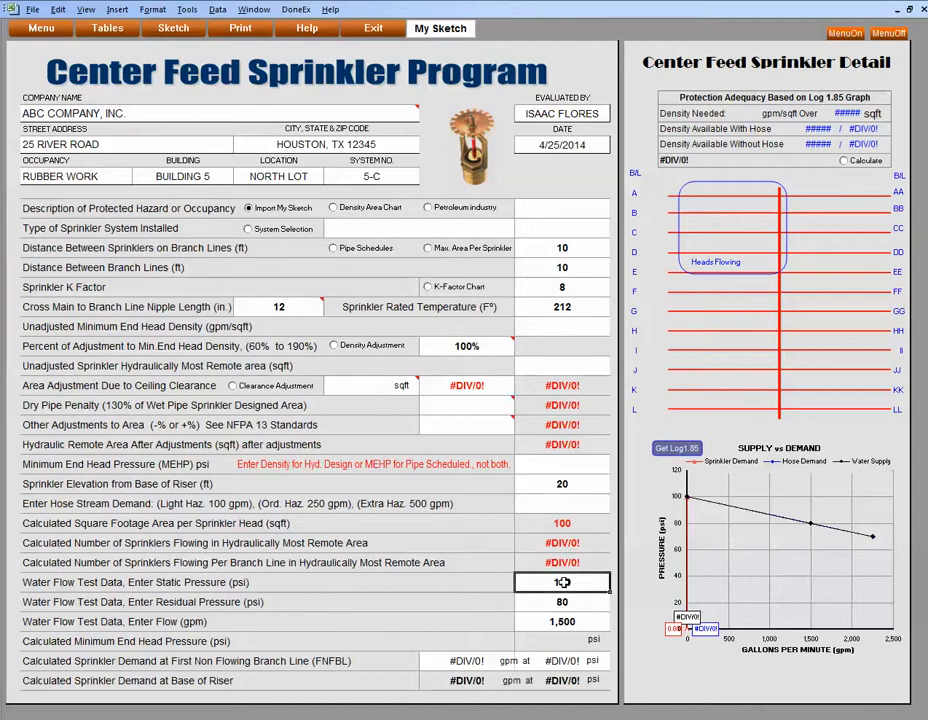
{"action": "left_click_drag", "start_coordinate": [564, 582], "coordinate": [568, 621]}
{"action": "left_click", "coordinate": [564, 621]}
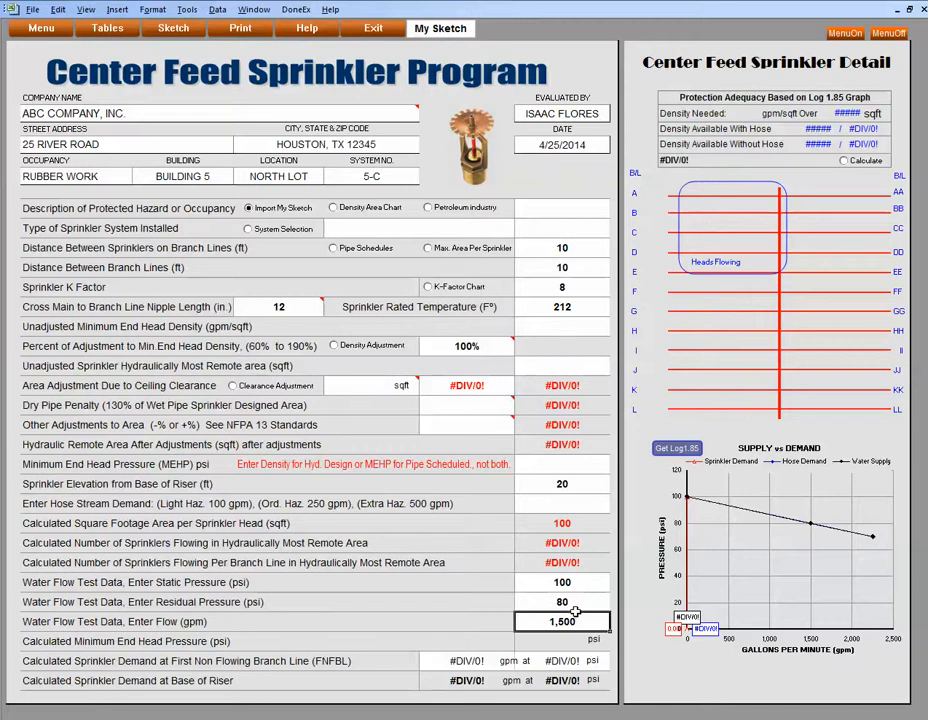
Step: Import the saved sketch and examine its branch line layout, riser detail, site data and water supply data
{"action": "left_click", "coordinate": [267, 212]}
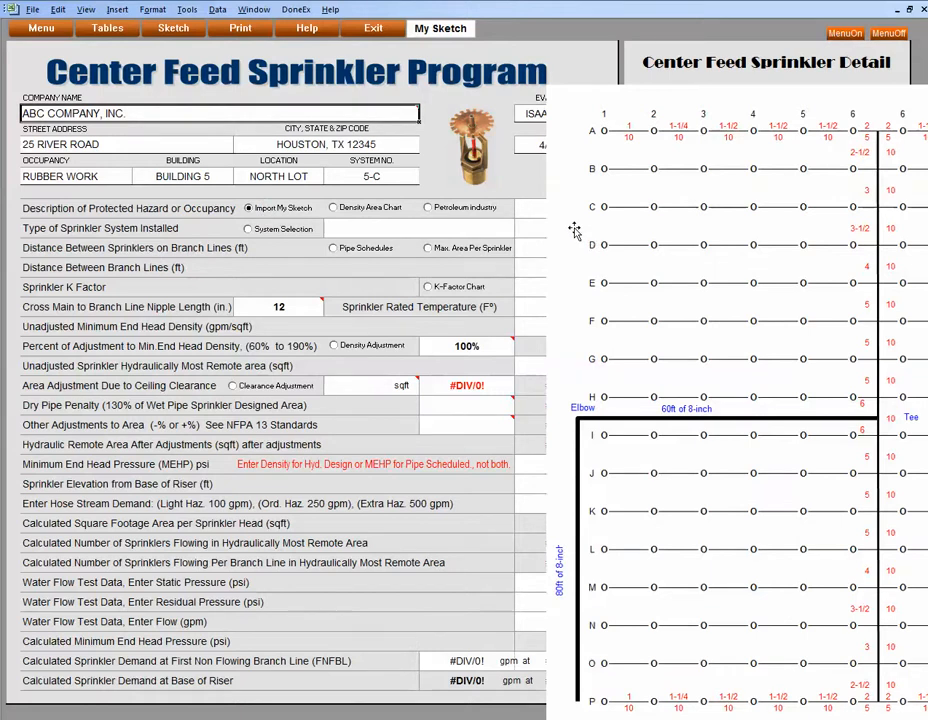
{"action": "mouse_move", "coordinate": [574, 229]}
{"action": "left_mouse_down"}
{"action": "mouse_move", "coordinate": [449, 235]}
{"action": "mouse_move", "coordinate": [190, 208]}
{"action": "mouse_move", "coordinate": [141, 214]}
{"action": "mouse_move", "coordinate": [46, 174]}
{"action": "mouse_move", "coordinate": [67, 180]}
{"action": "left_mouse_up"}
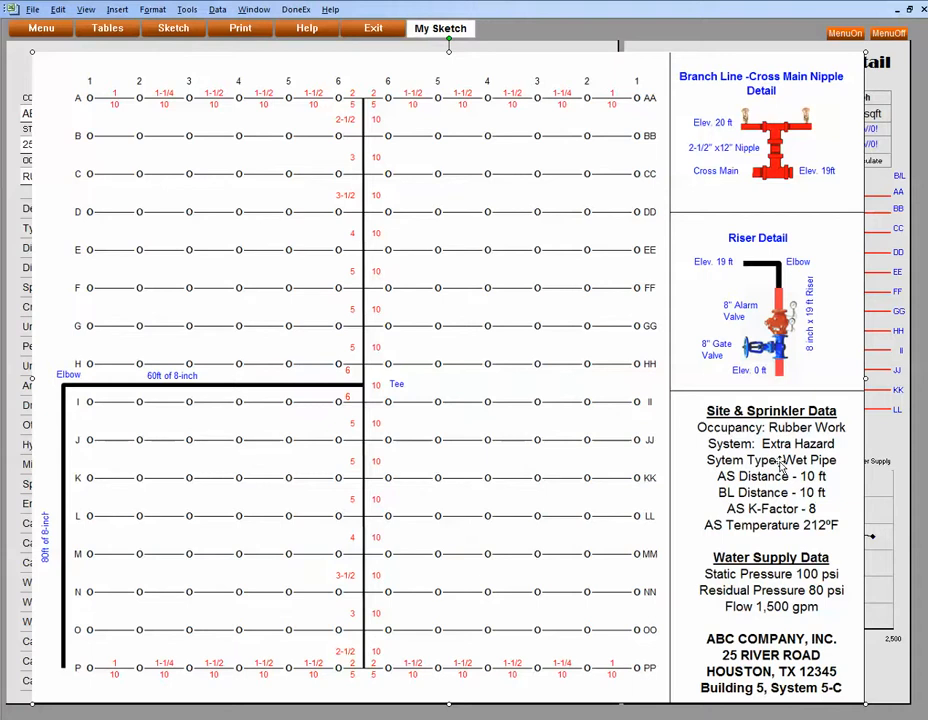
{"action": "left_click", "coordinate": [55, 118]}
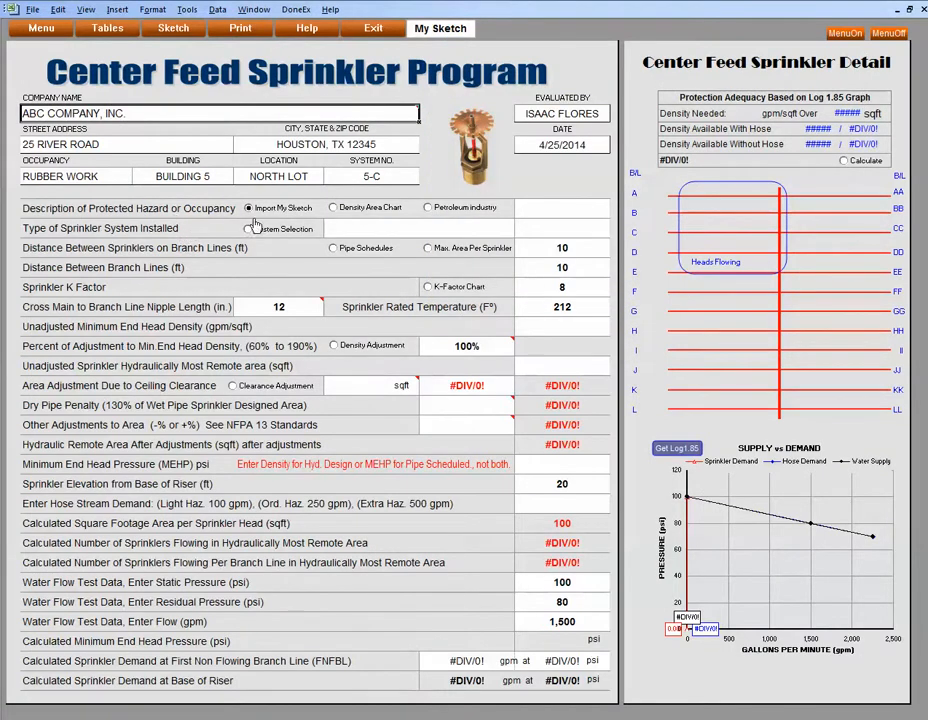
Step: Set the protected hazard to Extra Hazard Group 1 using its curve on the density versus area chart
{"action": "left_click", "coordinate": [334, 208]}
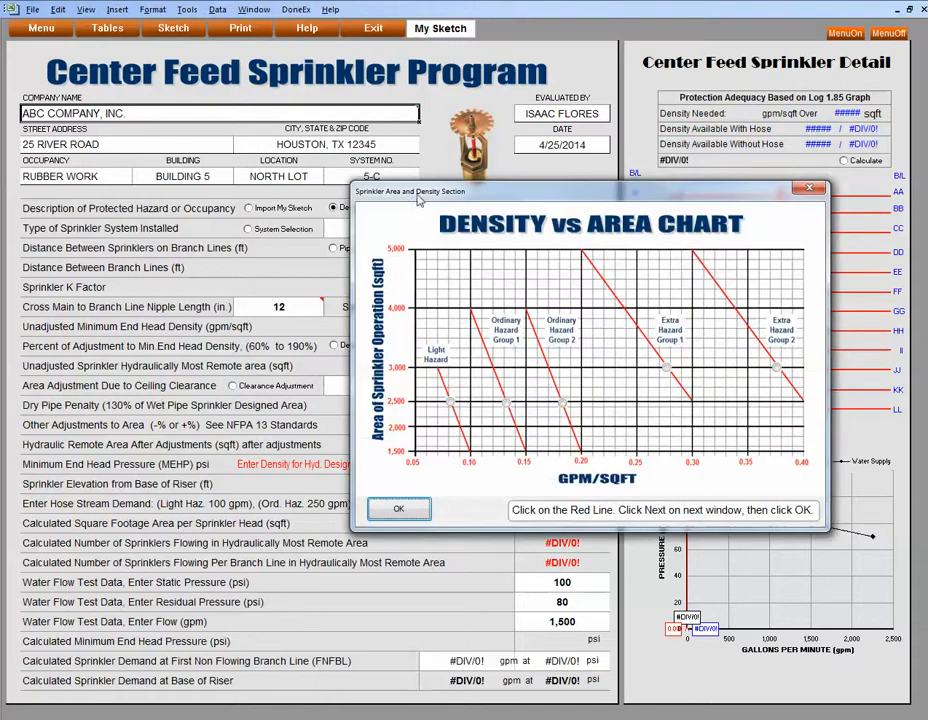
{"action": "left_click_drag", "start_coordinate": [404, 200], "coordinate": [100, 202]}
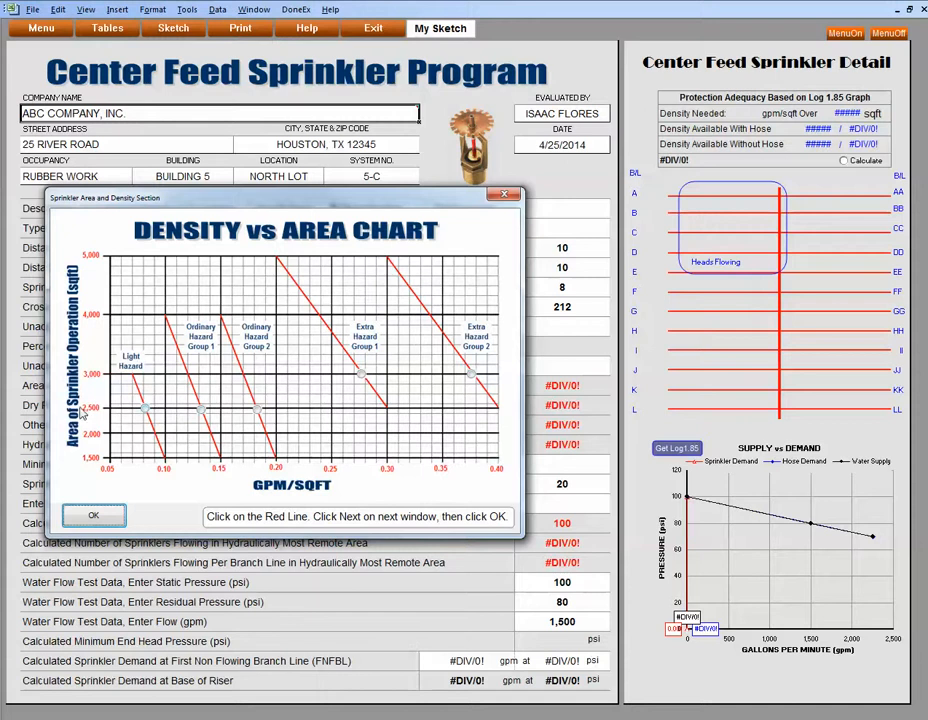
{"action": "left_click", "coordinate": [350, 358]}
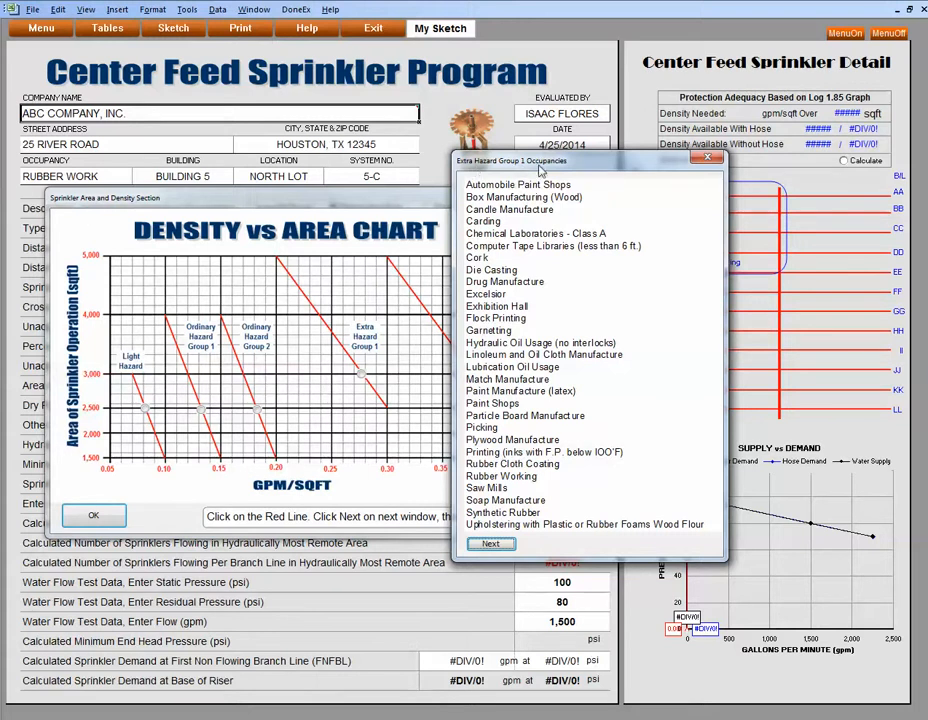
{"action": "left_click", "coordinate": [490, 543]}
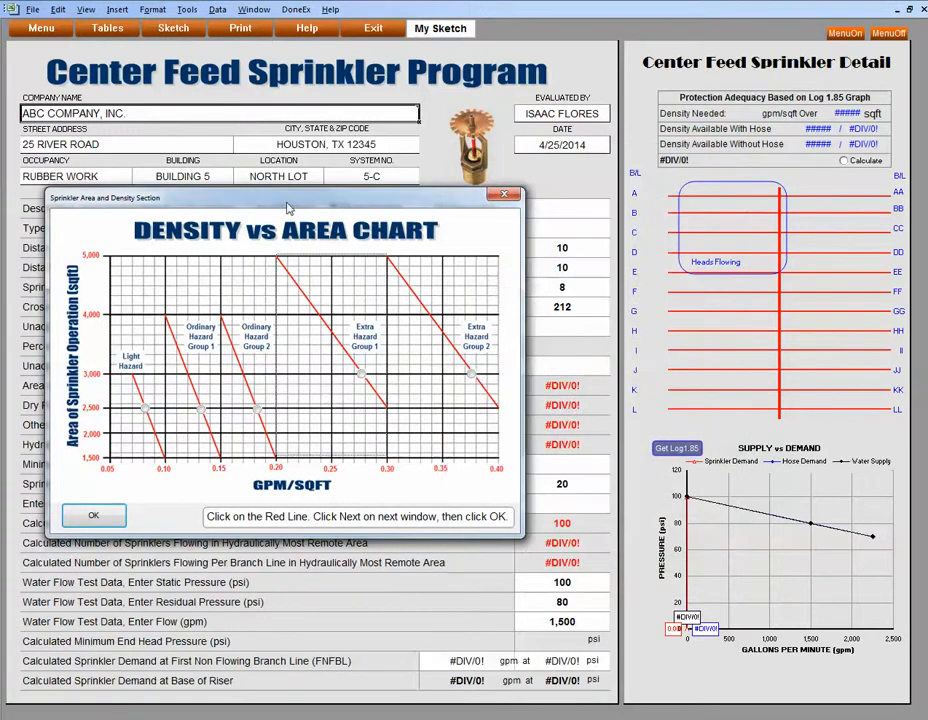
{"action": "left_click_drag", "start_coordinate": [288, 201], "coordinate": [265, 237]}
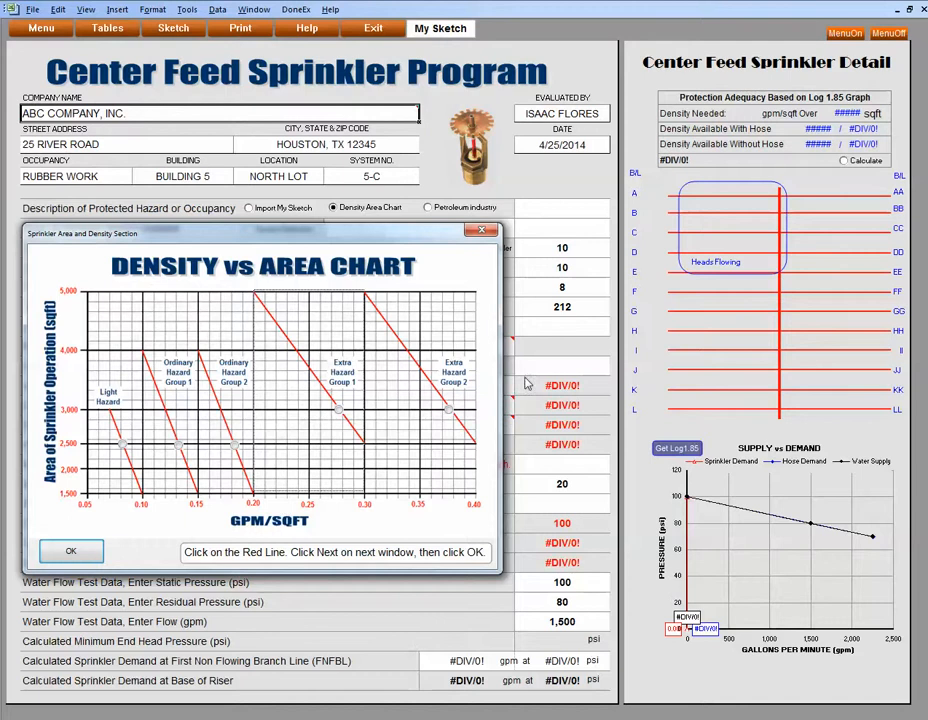
{"action": "left_click", "coordinate": [70, 553]}
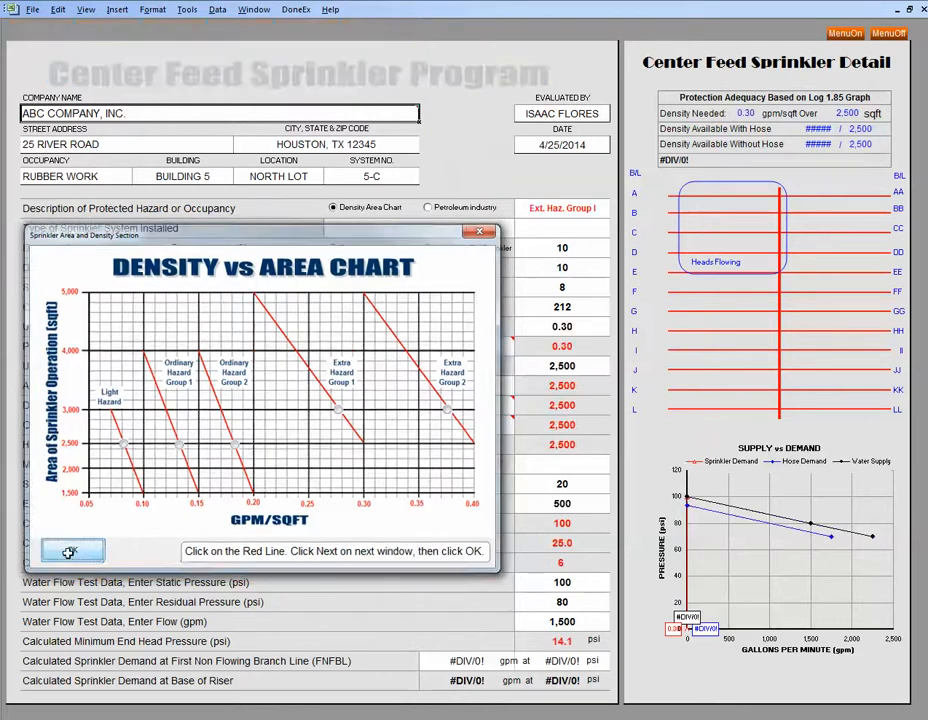
Step: Review the hazard description, density, remote area, hose stream demand, calculated flowing sprinklers and minimum end head pressure
{"action": "left_click", "coordinate": [533, 207]}
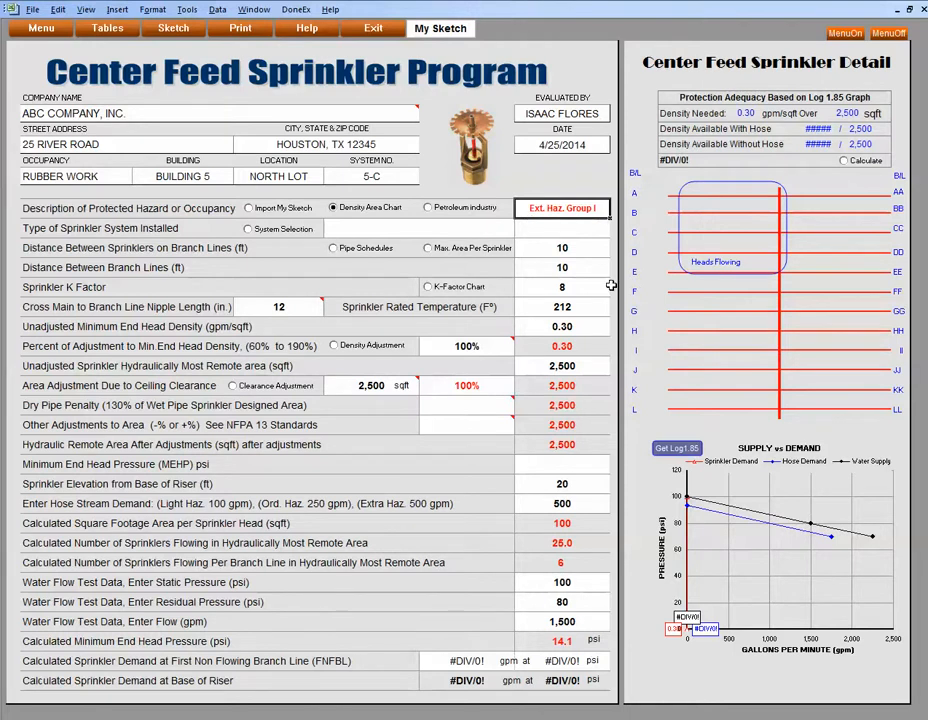
{"action": "left_click", "coordinate": [556, 329]}
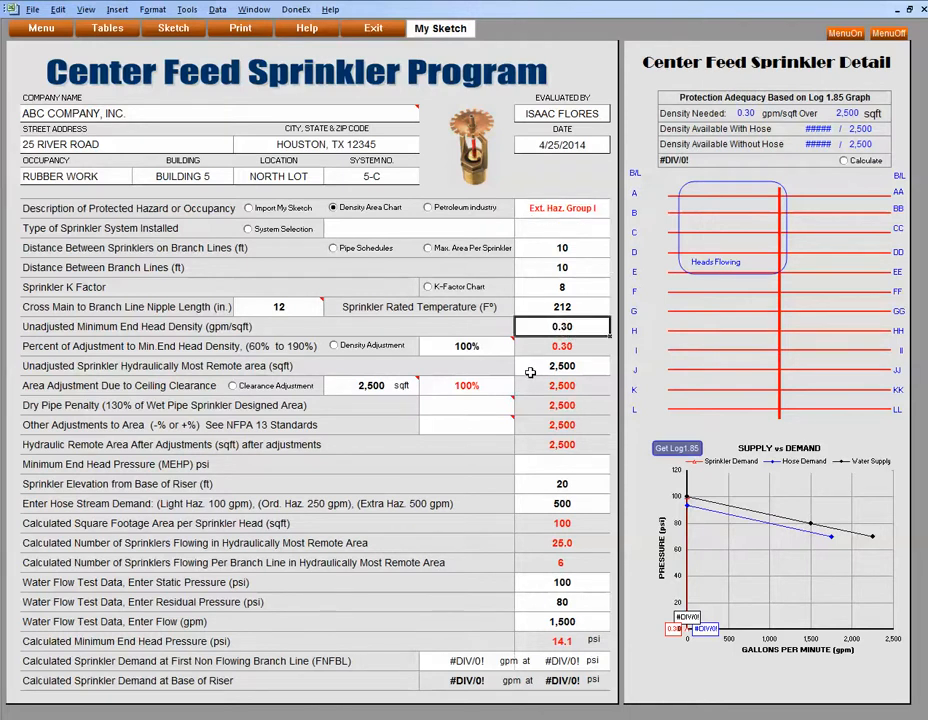
{"action": "left_click", "coordinate": [556, 368]}
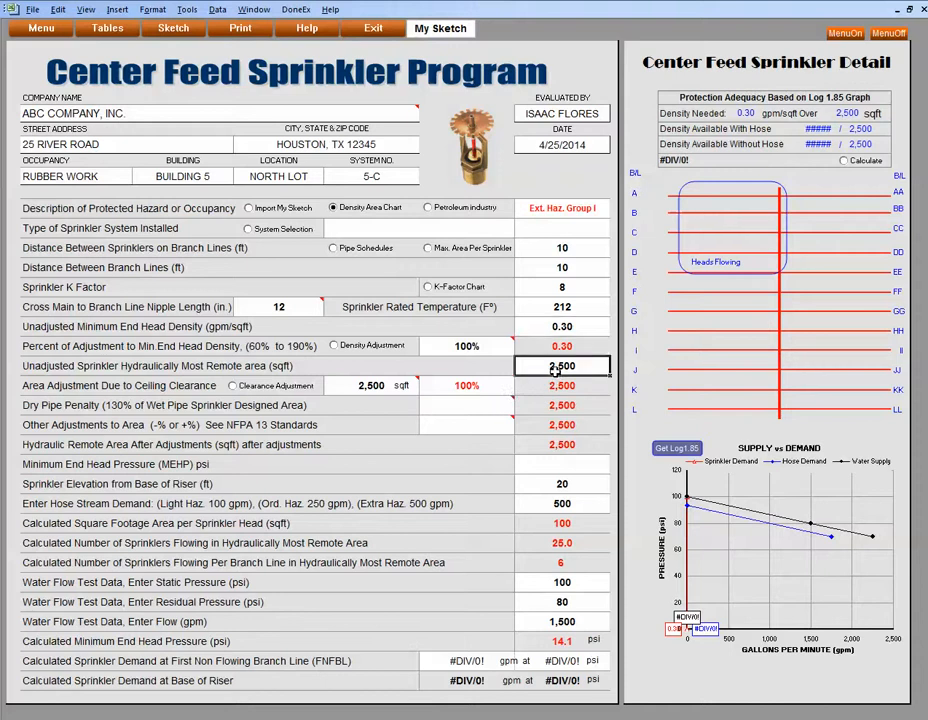
{"action": "left_click", "coordinate": [562, 504]}
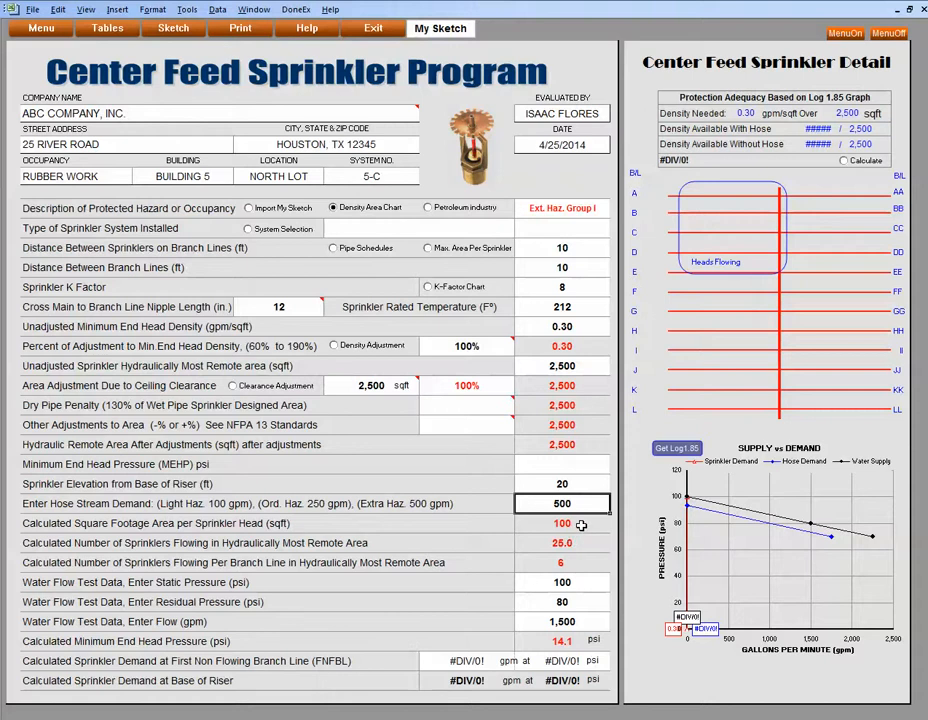
{"action": "left_click", "coordinate": [581, 525]}
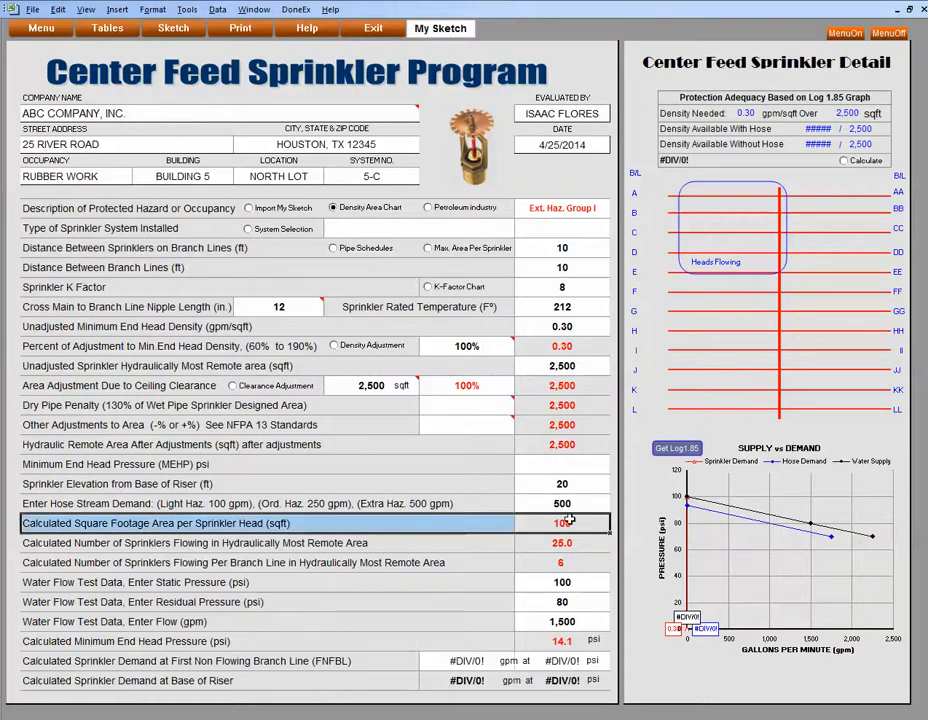
{"action": "left_click", "coordinate": [568, 543]}
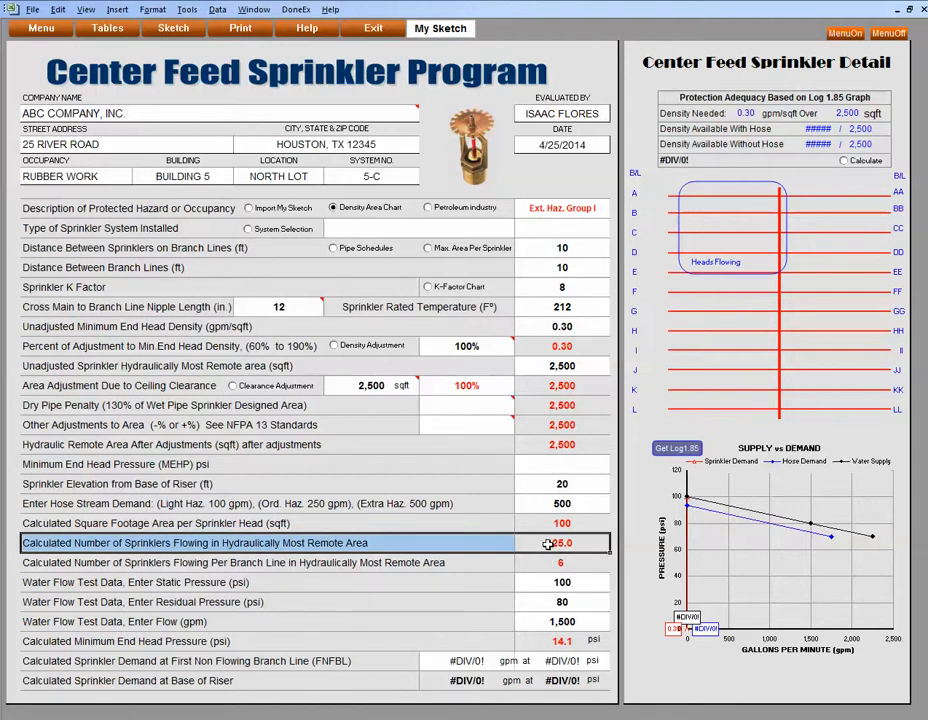
{"action": "left_click", "coordinate": [578, 562]}
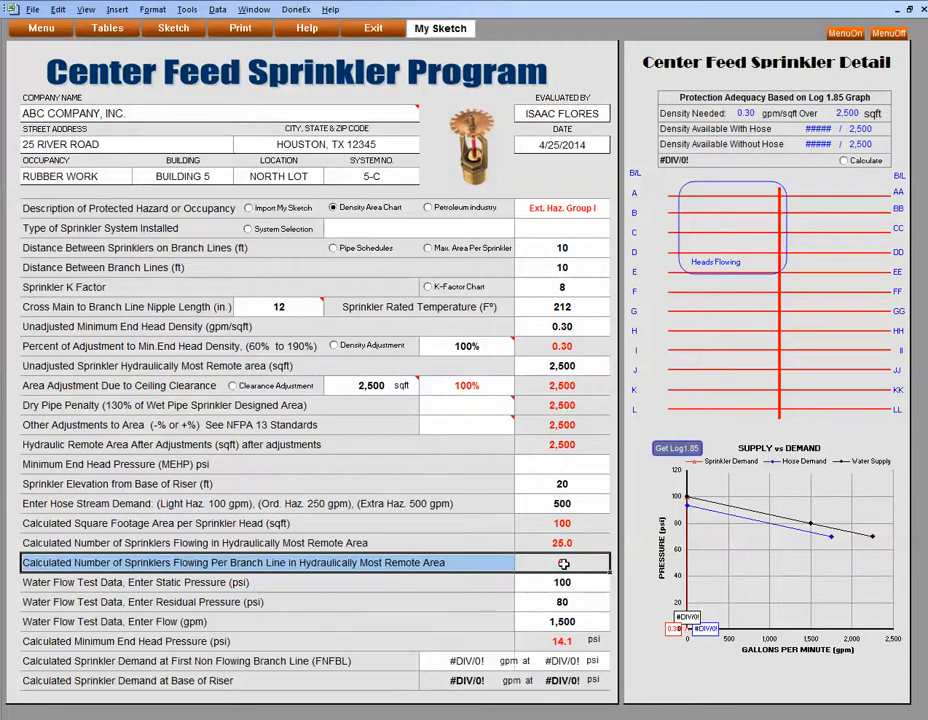
{"action": "left_click", "coordinate": [424, 642]}
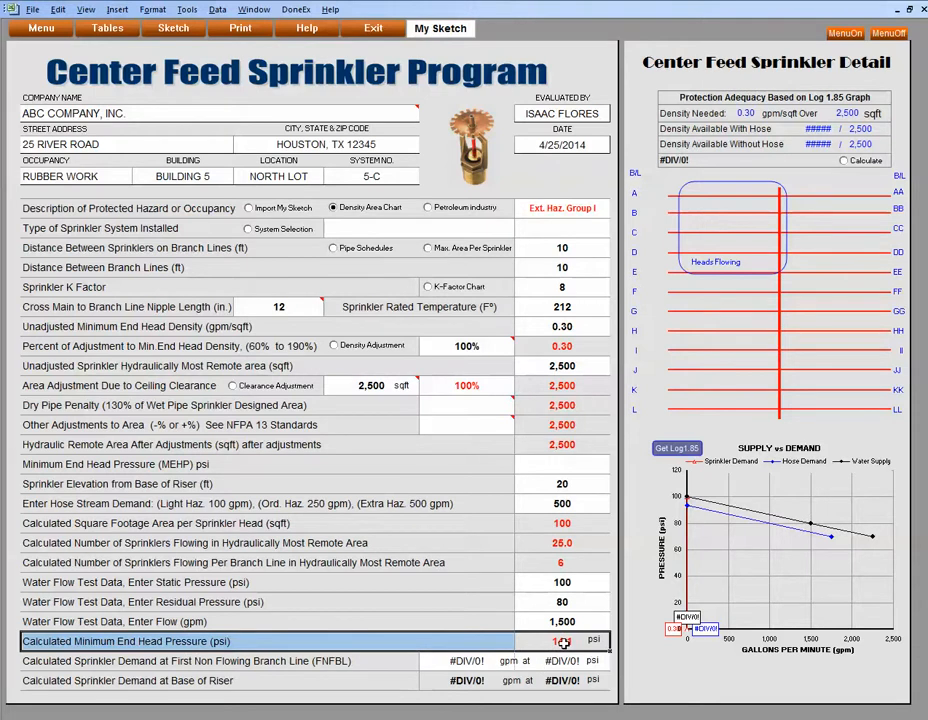
Step: Set the type of sprinkler system installed to Wet Pipe
{"action": "left_click", "coordinate": [565, 227]}
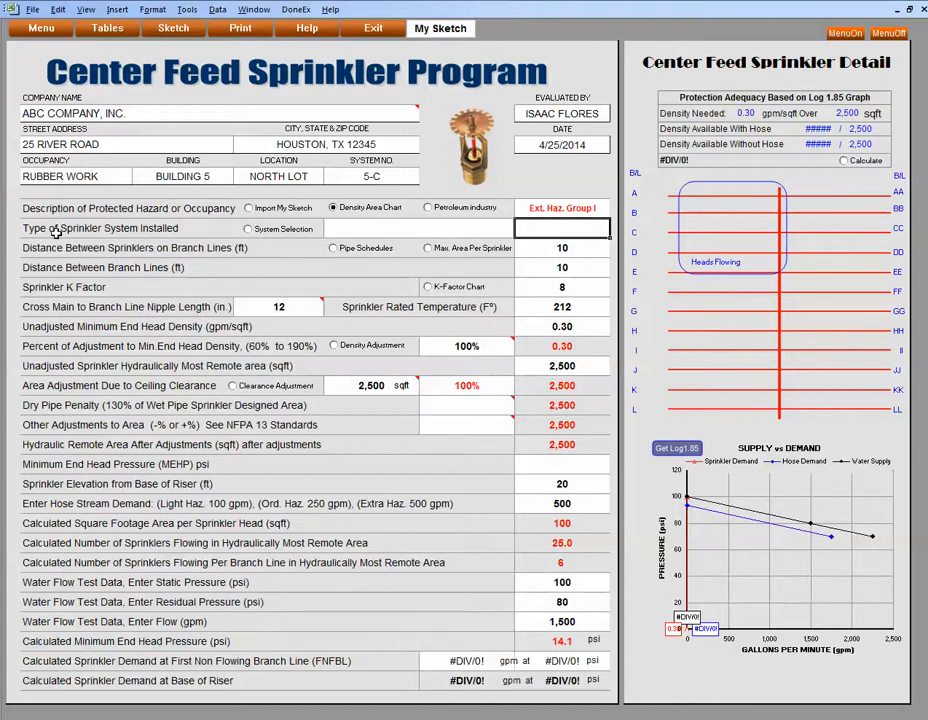
{"action": "left_click", "coordinate": [250, 229]}
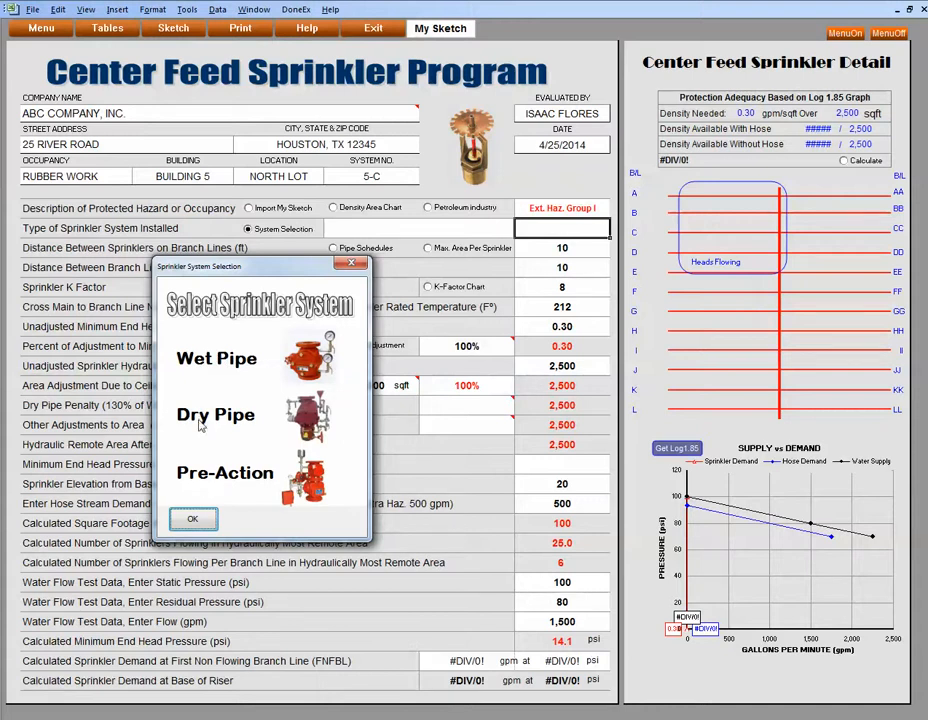
{"action": "left_click", "coordinate": [201, 368]}
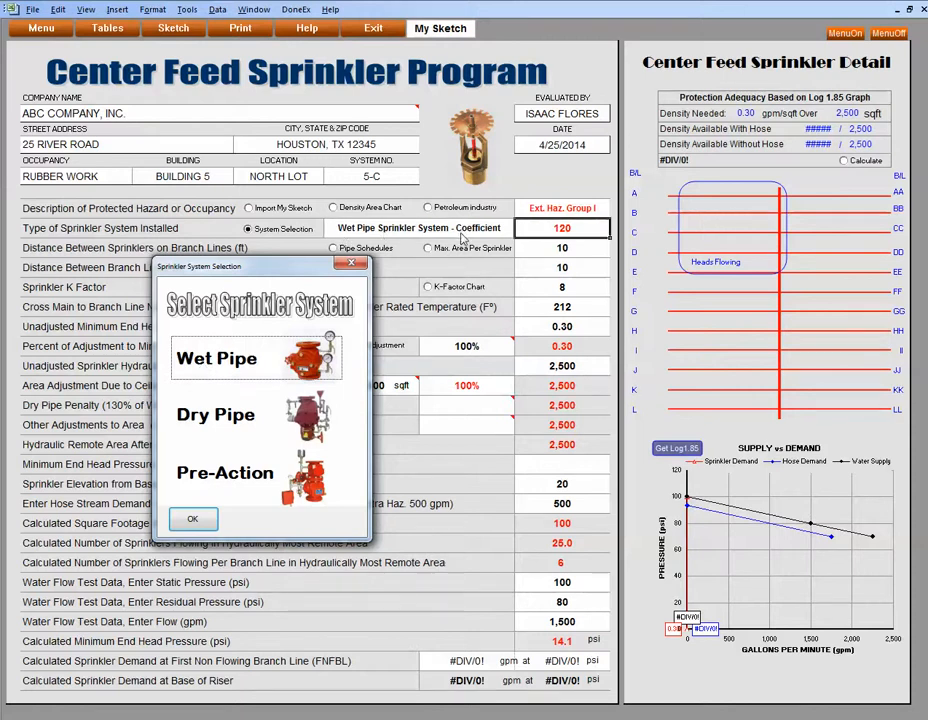
{"action": "left_click", "coordinate": [194, 520]}
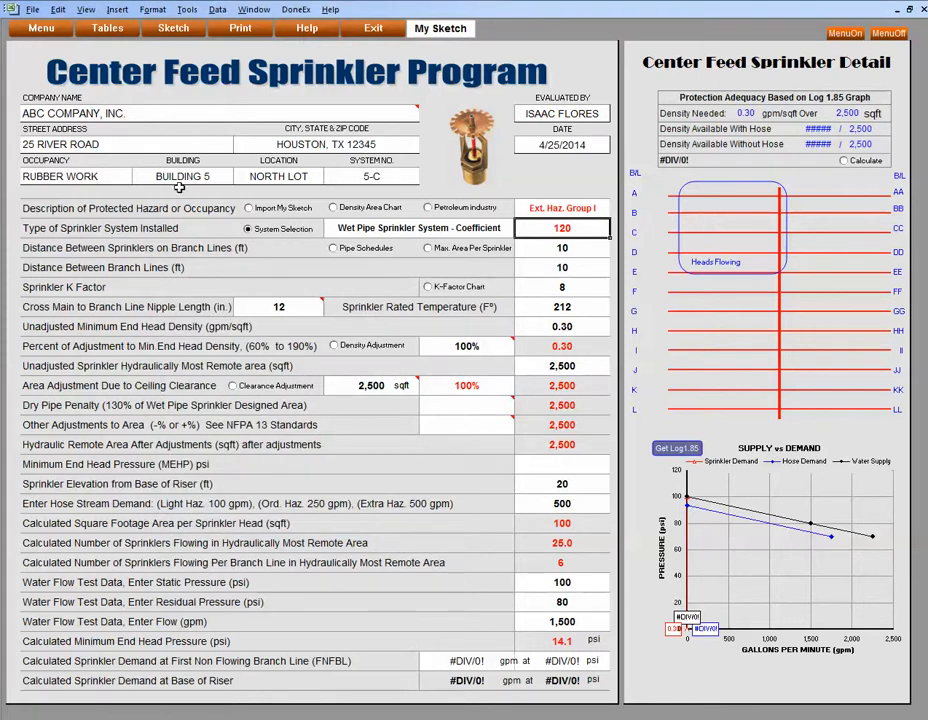
Step: Generate an Extra Hazard pipe schedule sketch with six heads each on branch lines A and AA, using Scheduled 40 pipe
{"action": "left_click", "coordinate": [175, 32]}
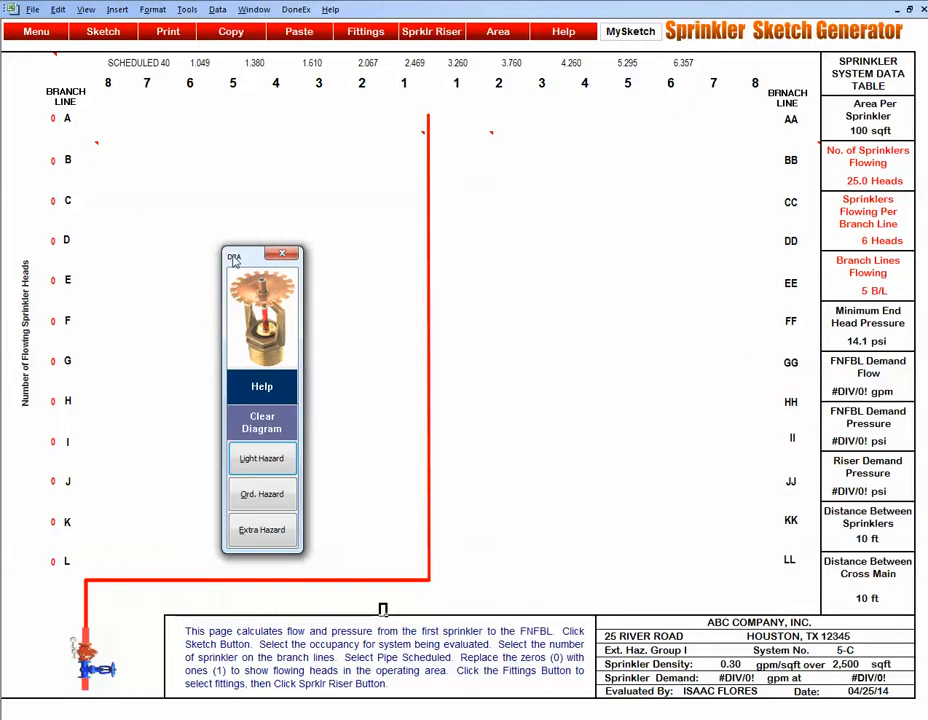
{"action": "left_click_drag", "start_coordinate": [234, 253], "coordinate": [540, 198]}
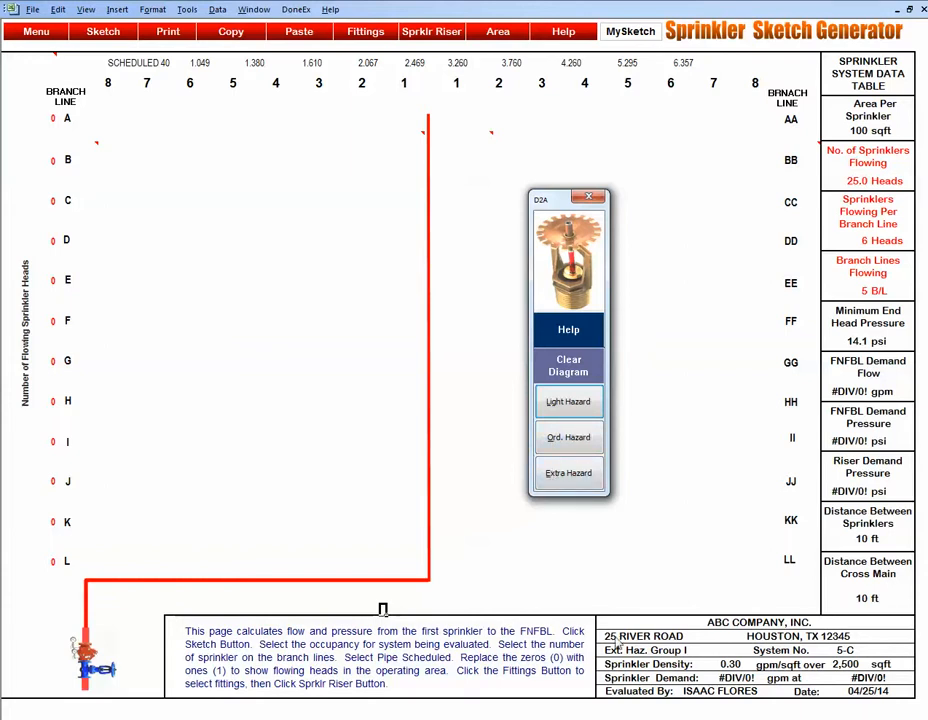
{"action": "left_click", "coordinate": [569, 478]}
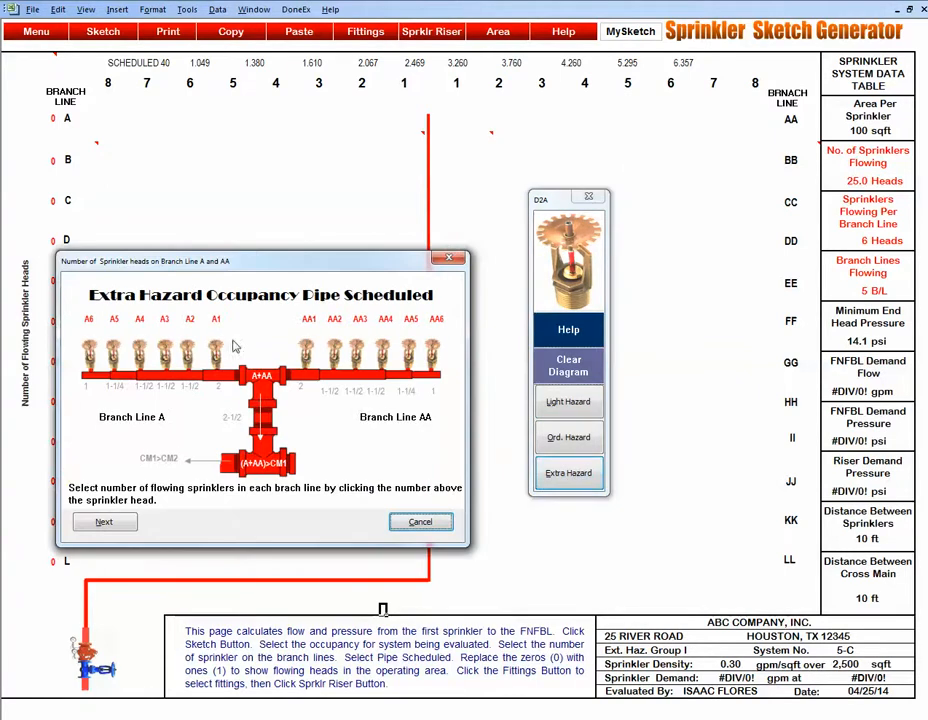
{"action": "left_click_drag", "start_coordinate": [230, 260], "coordinate": [300, 254]}
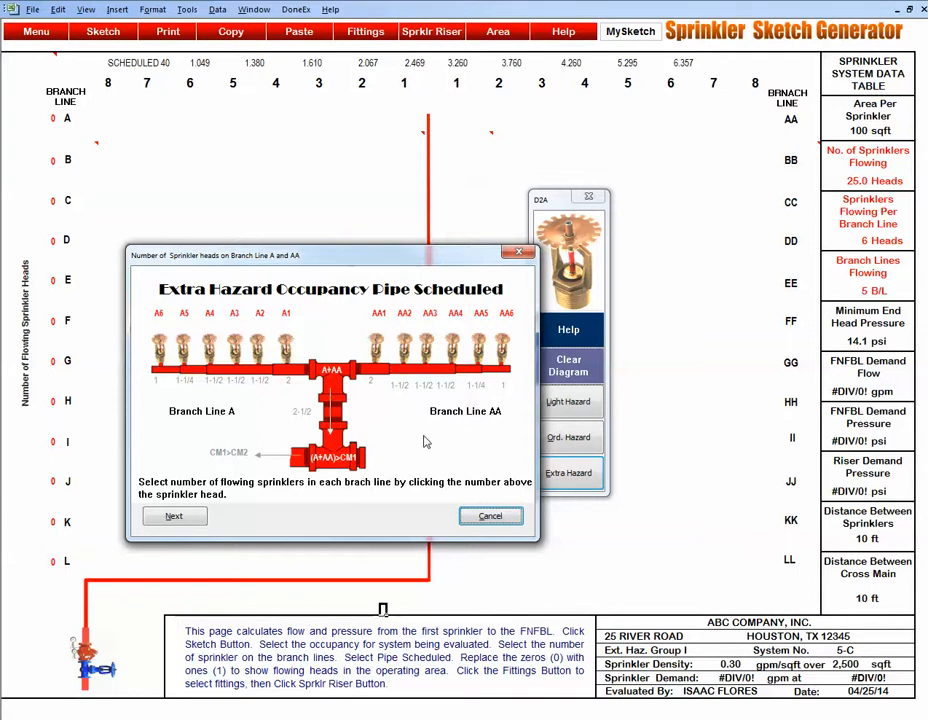
{"action": "left_click", "coordinate": [162, 319]}
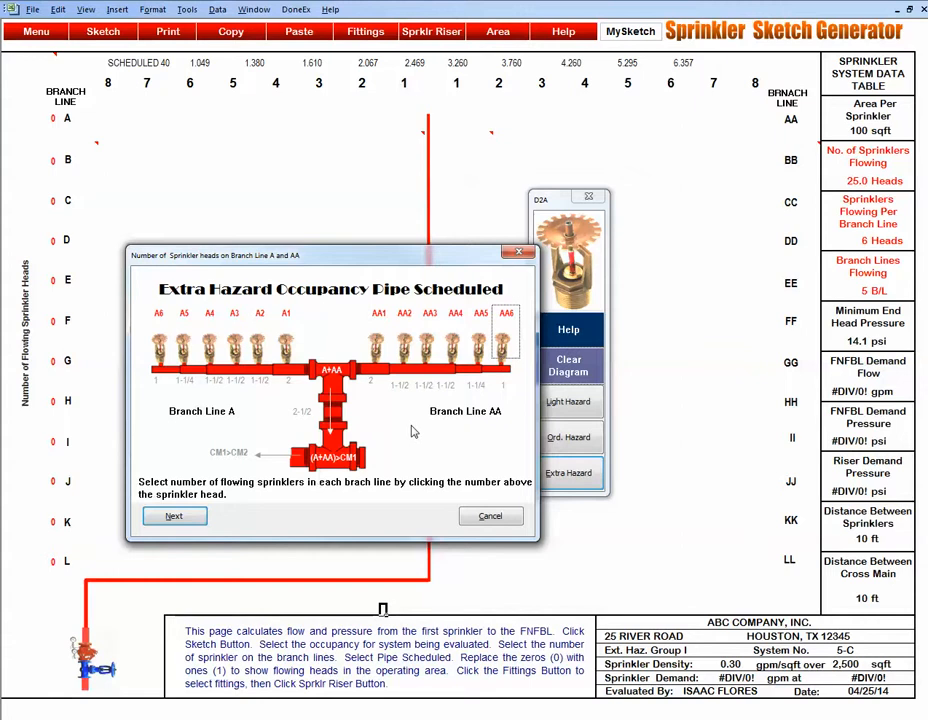
{"action": "left_click", "coordinate": [176, 522]}
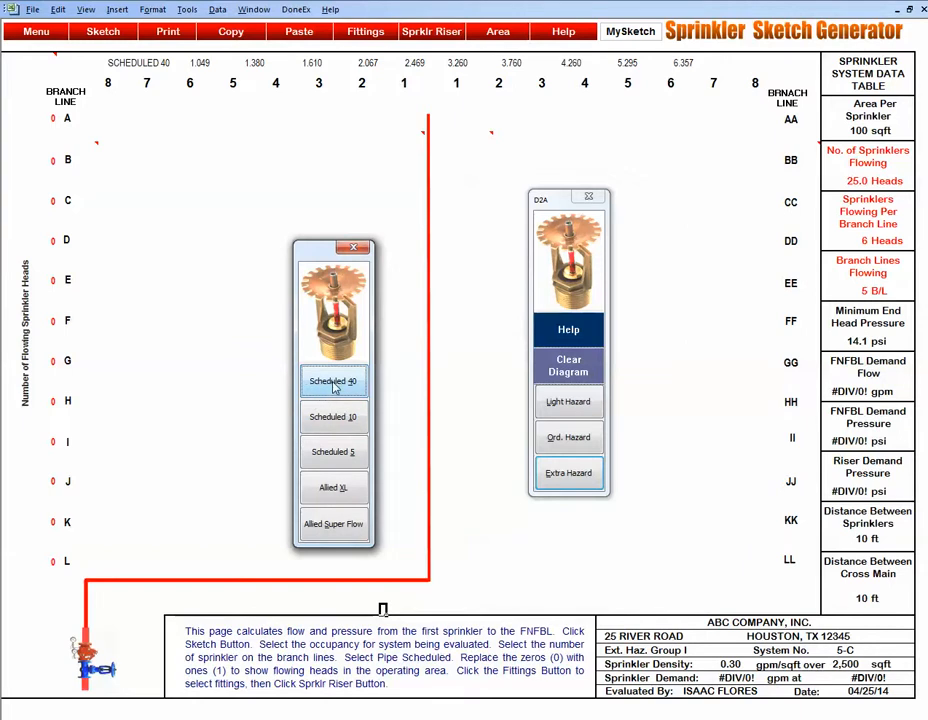
{"action": "left_click", "coordinate": [335, 385]}
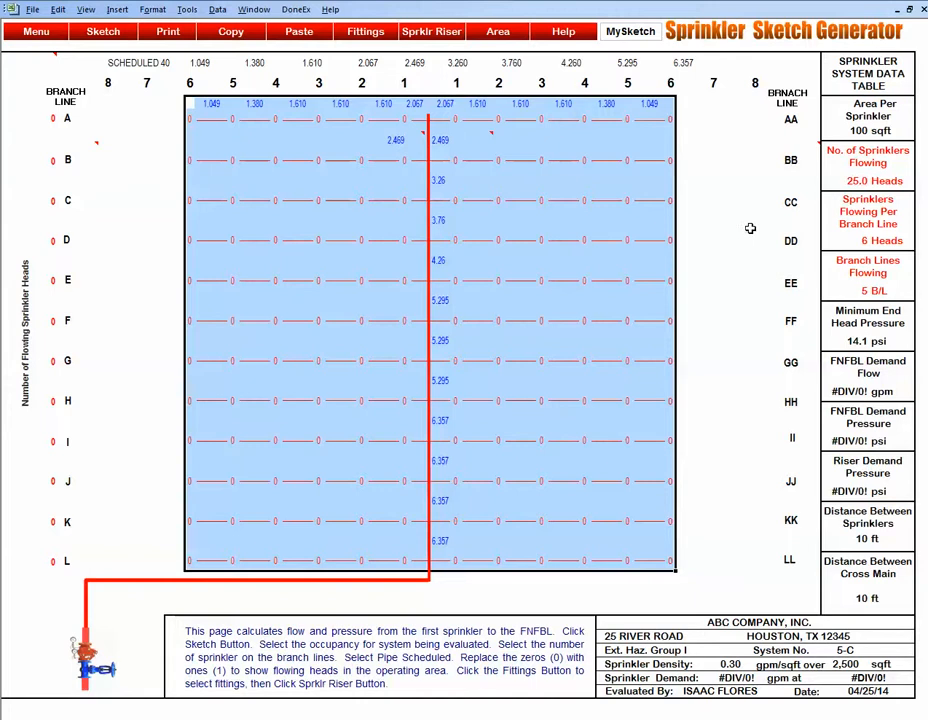
{"action": "left_click", "coordinate": [447, 140]}
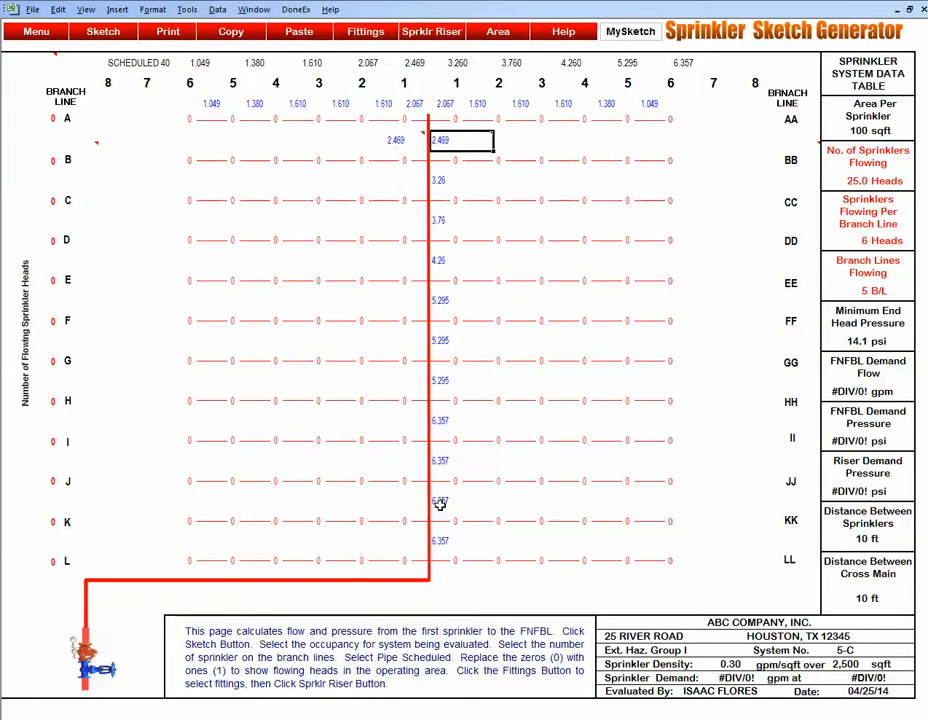
{"action": "left_click", "coordinate": [396, 139]}
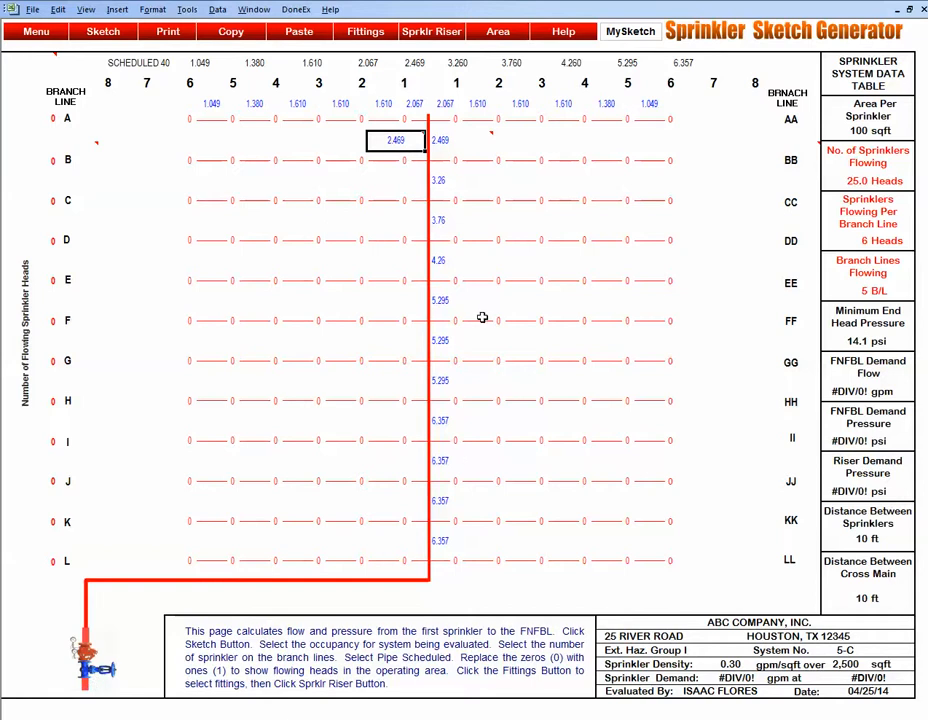
Step: Move the riser's feed main to join the cross main between branch lines H and I, checking it against the site sketch
{"action": "left_click", "coordinate": [630, 34]}
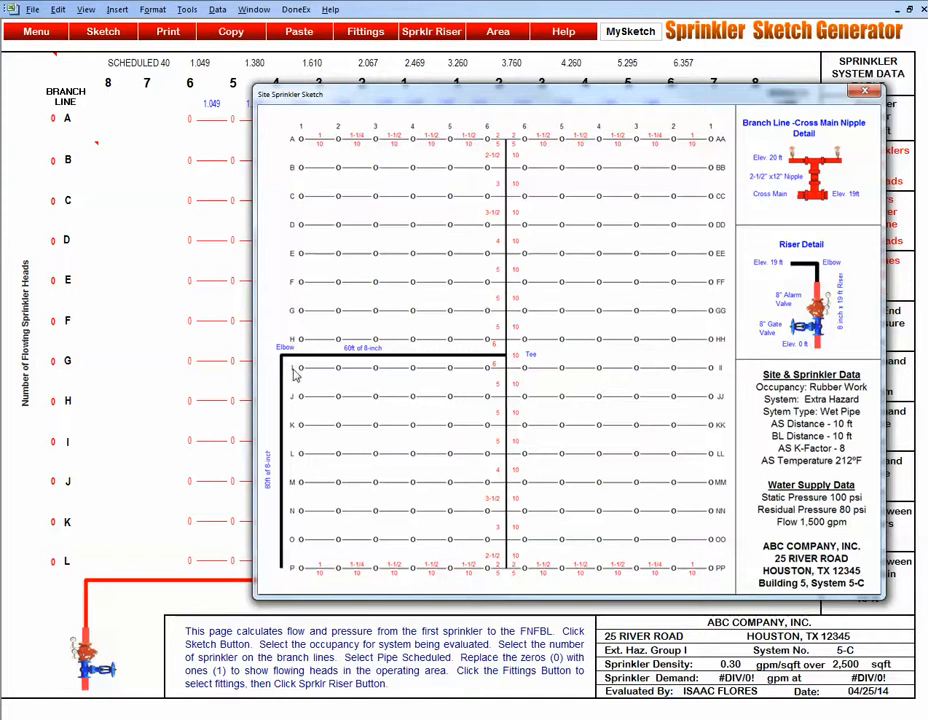
{"action": "left_click", "coordinate": [866, 93]}
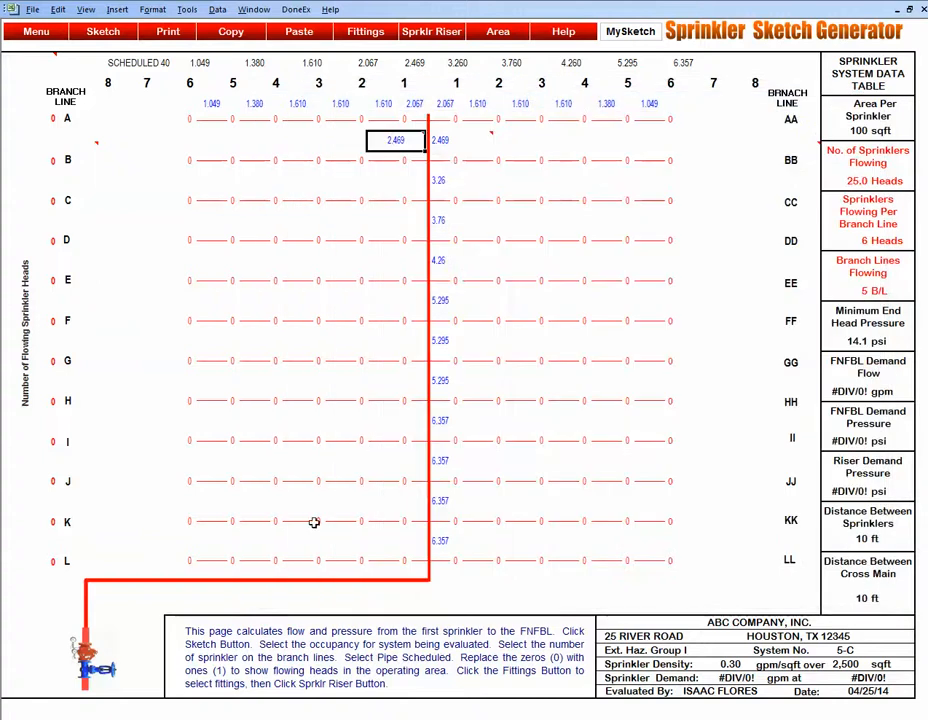
{"action": "left_click", "coordinate": [269, 580]}
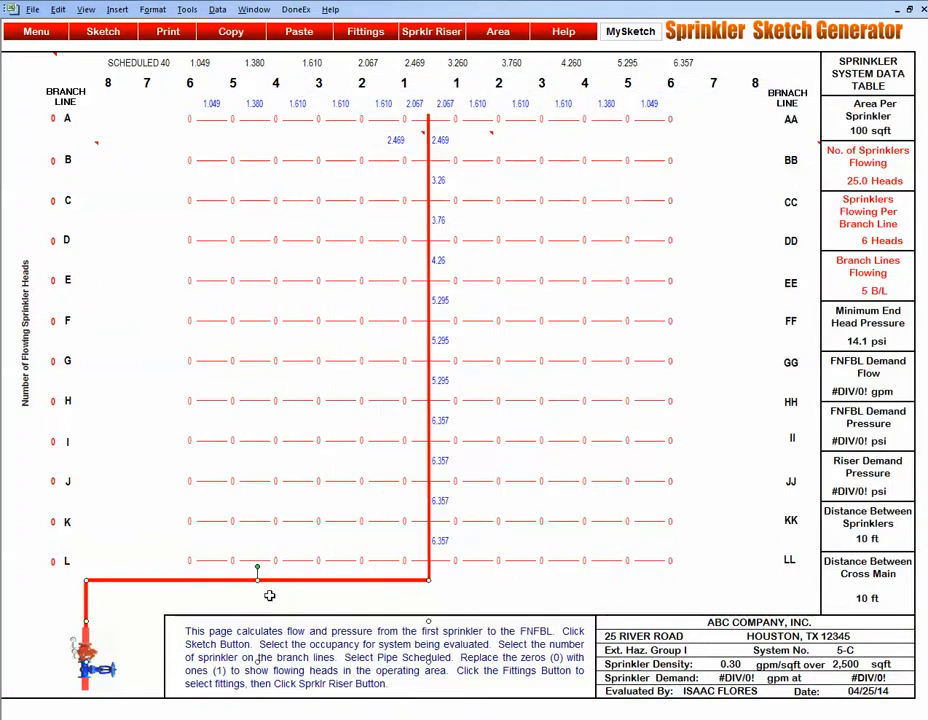
{"action": "left_click_drag", "start_coordinate": [257, 577], "coordinate": [266, 424]}
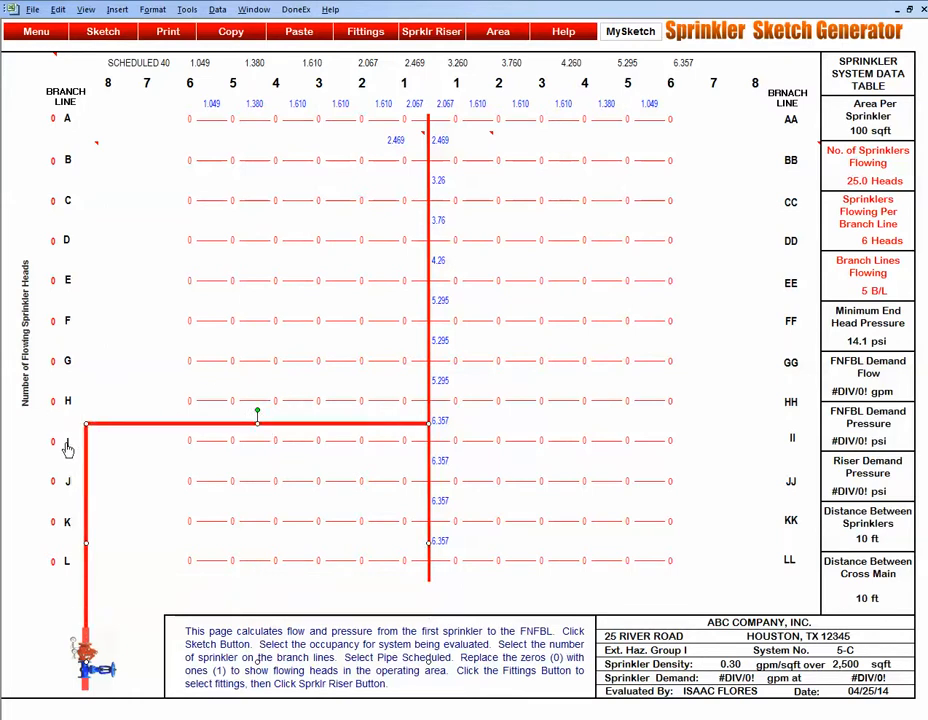
{"action": "left_click", "coordinate": [631, 33]}
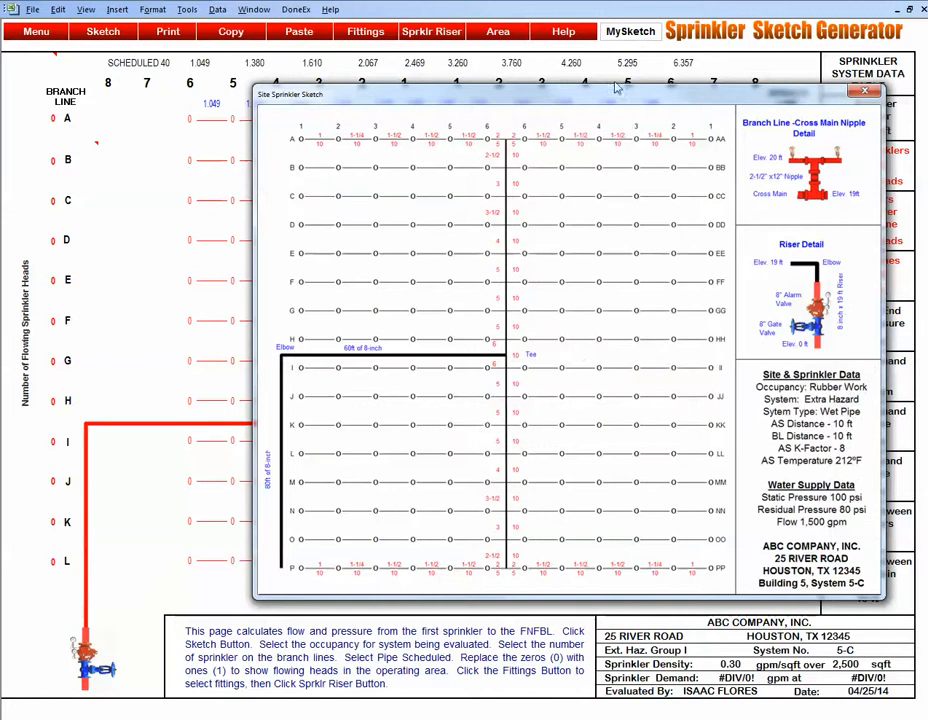
{"action": "mouse_move", "coordinate": [435, 108]}
{"action": "left_mouse_down"}
{"action": "mouse_move", "coordinate": [416, 570]}
{"action": "mouse_move", "coordinate": [586, 571]}
{"action": "mouse_move", "coordinate": [464, 325]}
{"action": "mouse_move", "coordinate": [340, 204]}
{"action": "mouse_move", "coordinate": [343, 188]}
{"action": "left_mouse_up"}
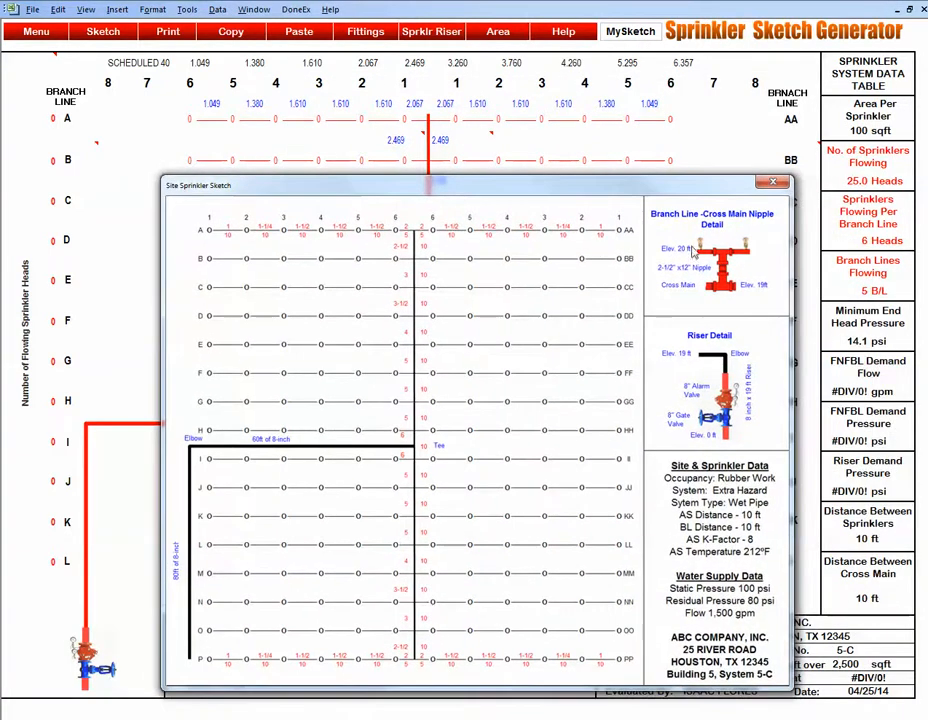
{"action": "left_click", "coordinate": [774, 184]}
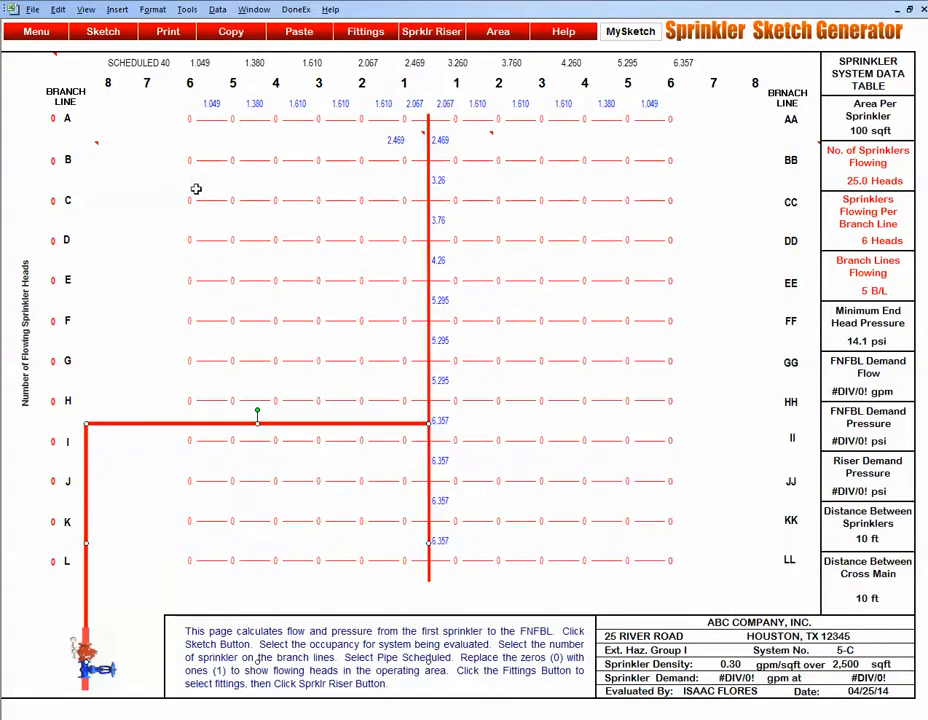
Step: Review the sprinklers flowing, sprinklers flowing per branch line and branch lines flowing in the sprinkler system data table
{"action": "left_click", "coordinate": [189, 118]}
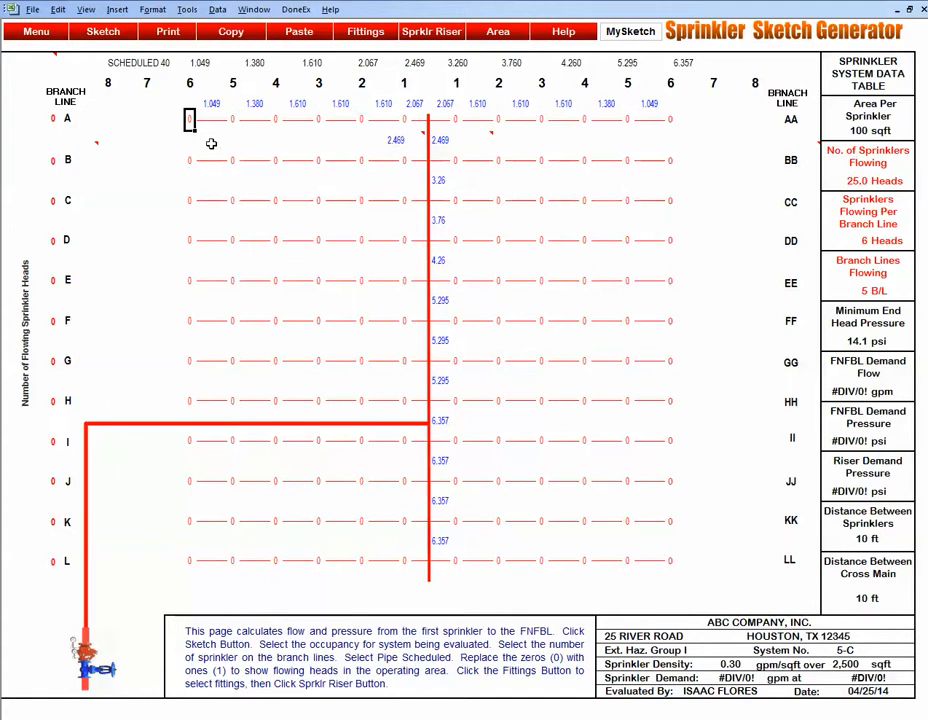
{"action": "left_click_drag", "start_coordinate": [856, 151], "coordinate": [857, 179]}
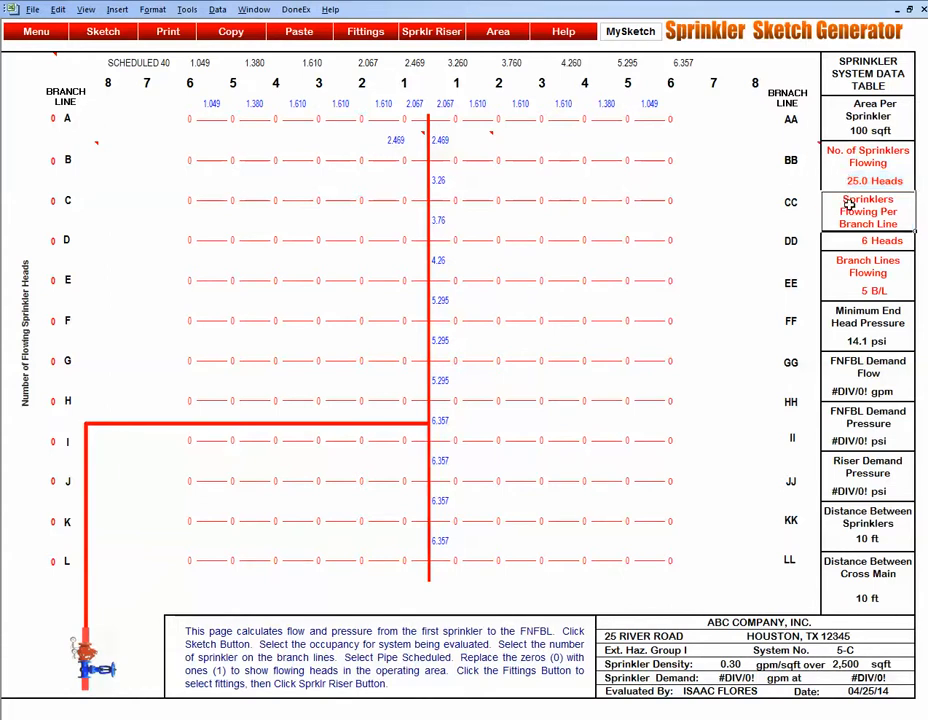
{"action": "left_click", "coordinate": [873, 241]}
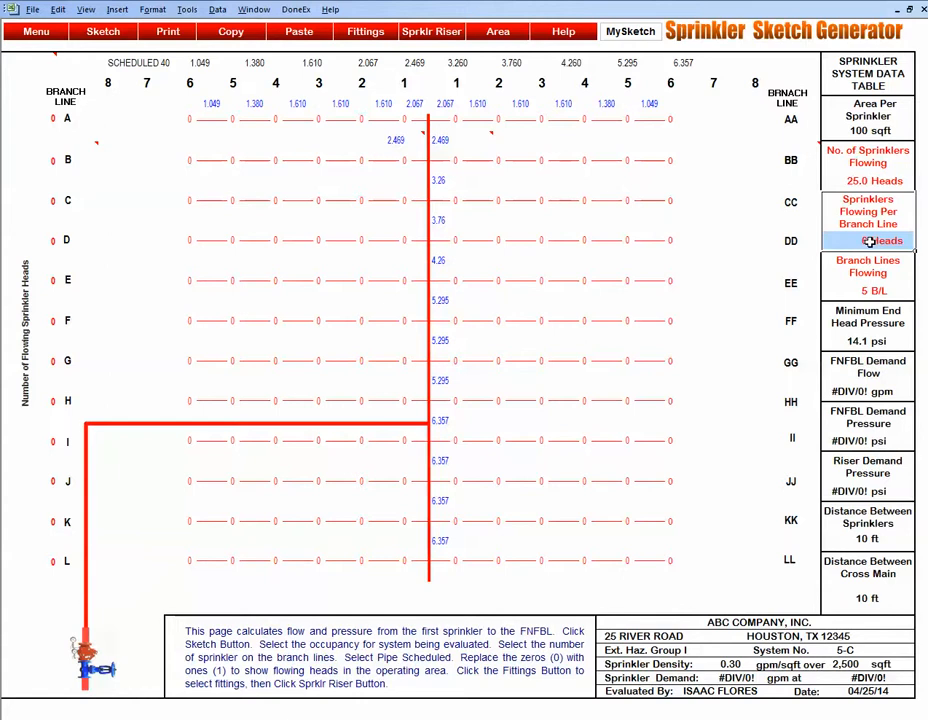
{"action": "left_click", "coordinate": [848, 287]}
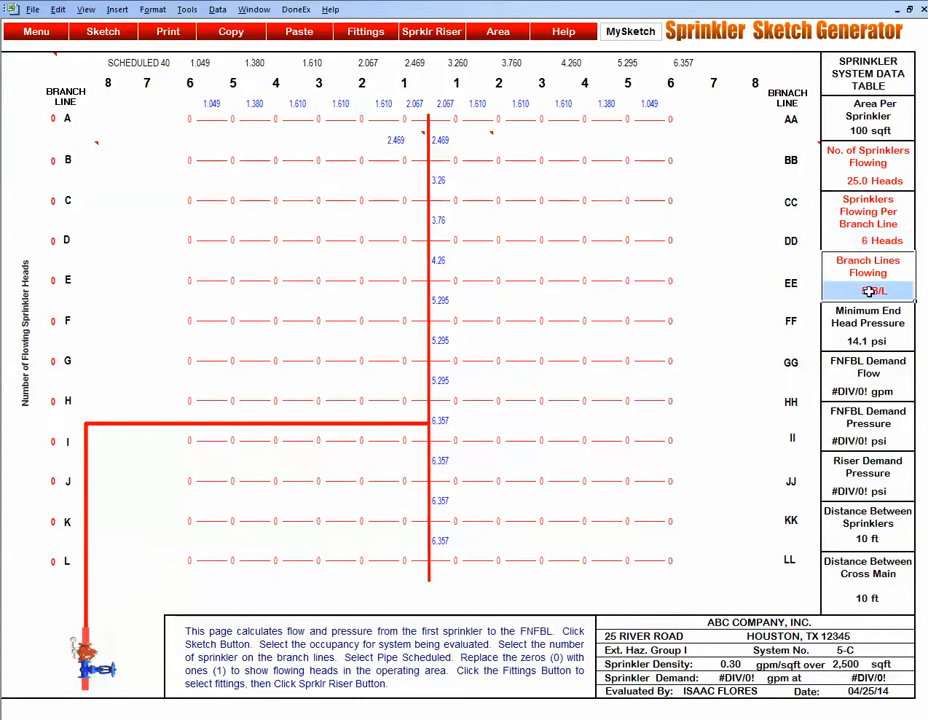
Step: Mark all six sprinklers on branch line A as flowing by replacing their zeros with 1
{"action": "left_click", "coordinate": [189, 119]}
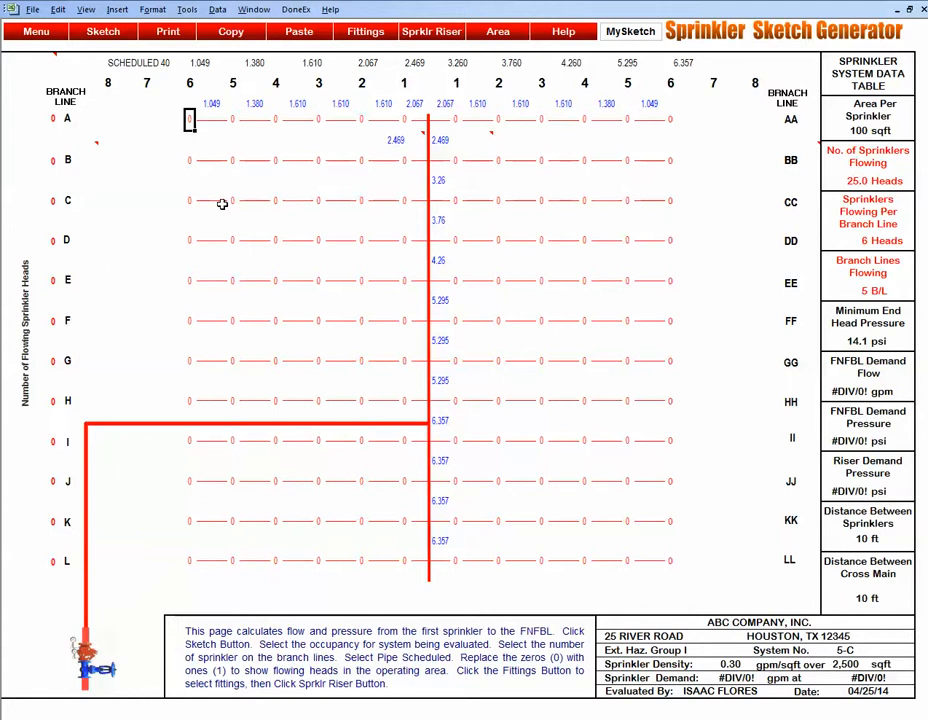
{"action": "type", "text": "1"}
{"action": "key", "text": "Tab"}
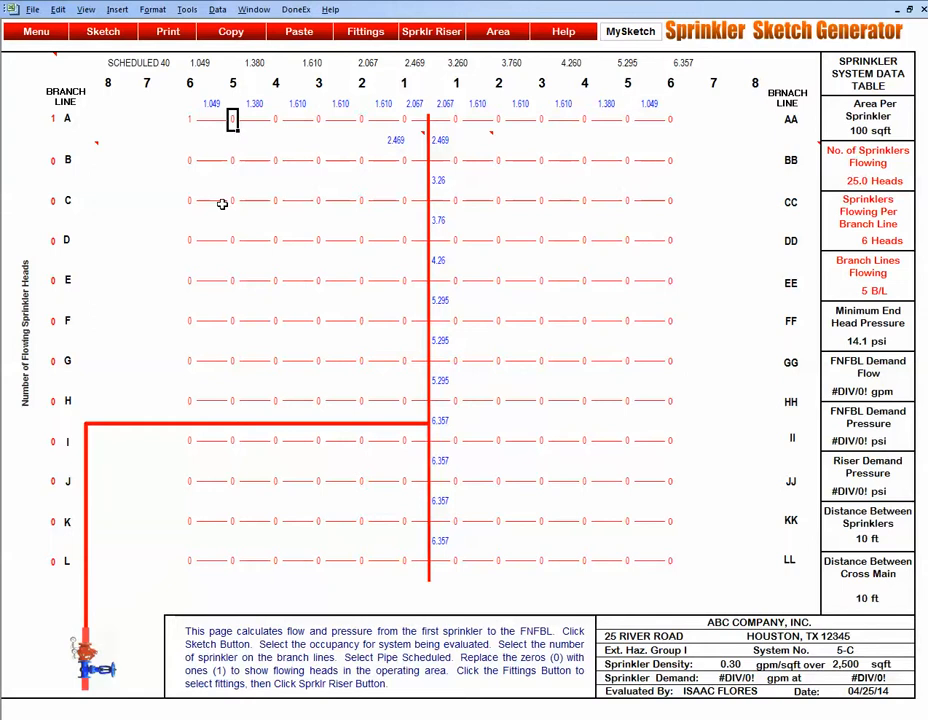
{"action": "key", "text": "Tab"}
{"action": "type", "text": "1"}
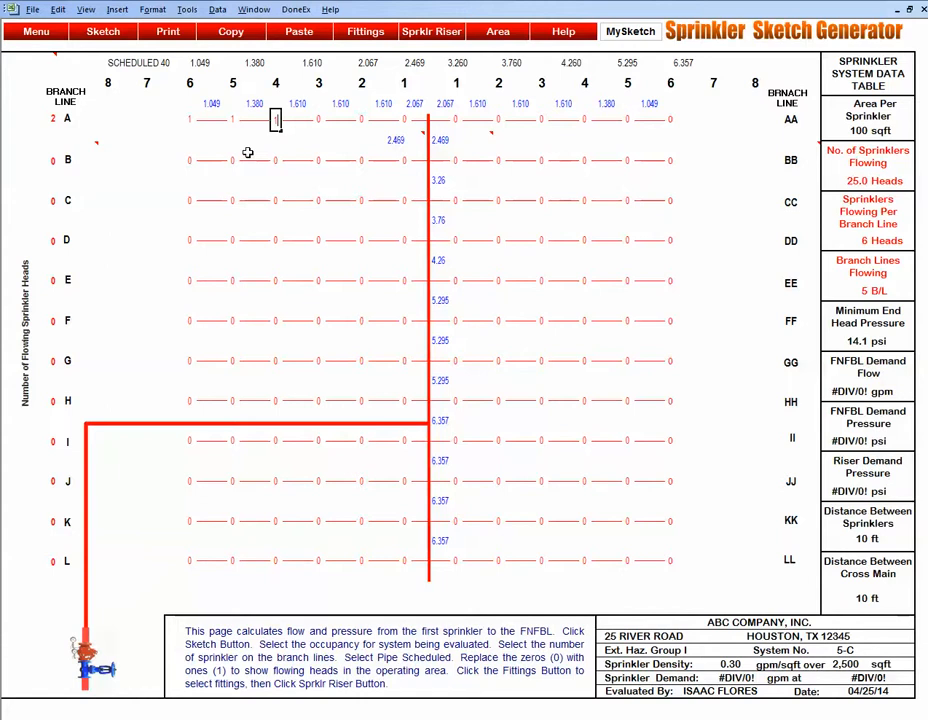
{"action": "key", "text": "Right"}
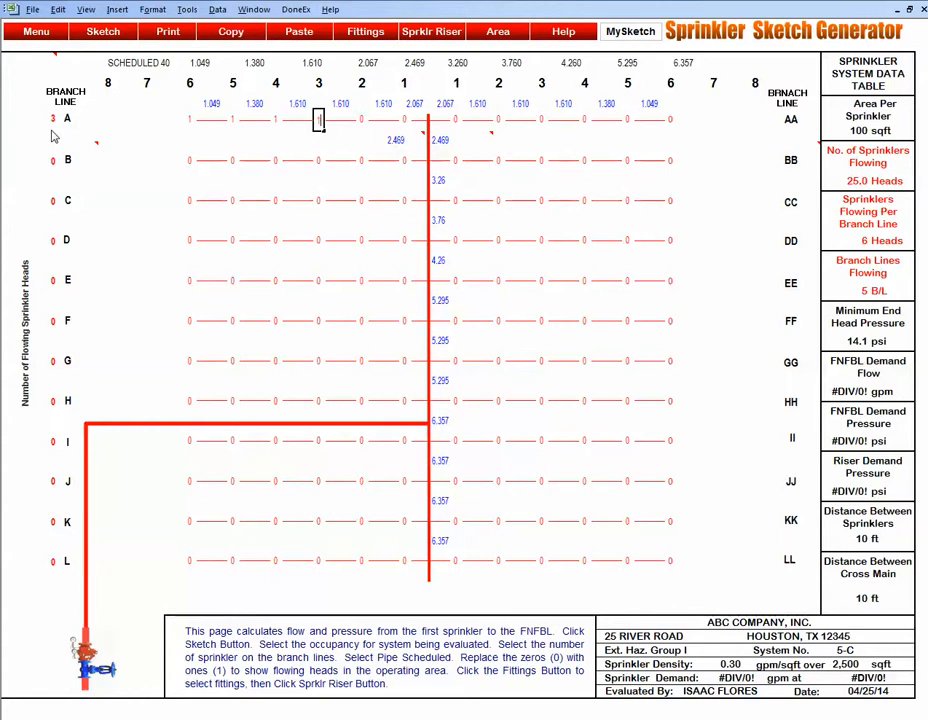
{"action": "key", "text": "Right"}
{"action": "type", "text": "1"}
{"action": "key", "text": "Right"}
{"action": "type", "text": "1"}
{"action": "key", "text": "Right"}
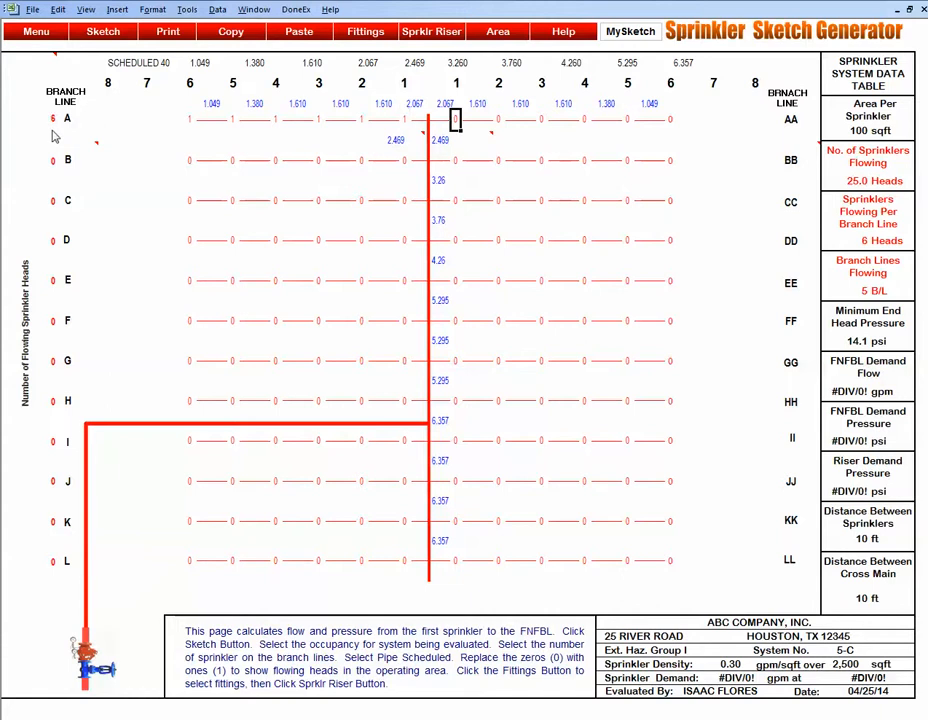
Step: Mark all six sprinklers on each of branch lines B, C and D as flowing with 1
{"action": "left_click", "coordinate": [190, 160]}
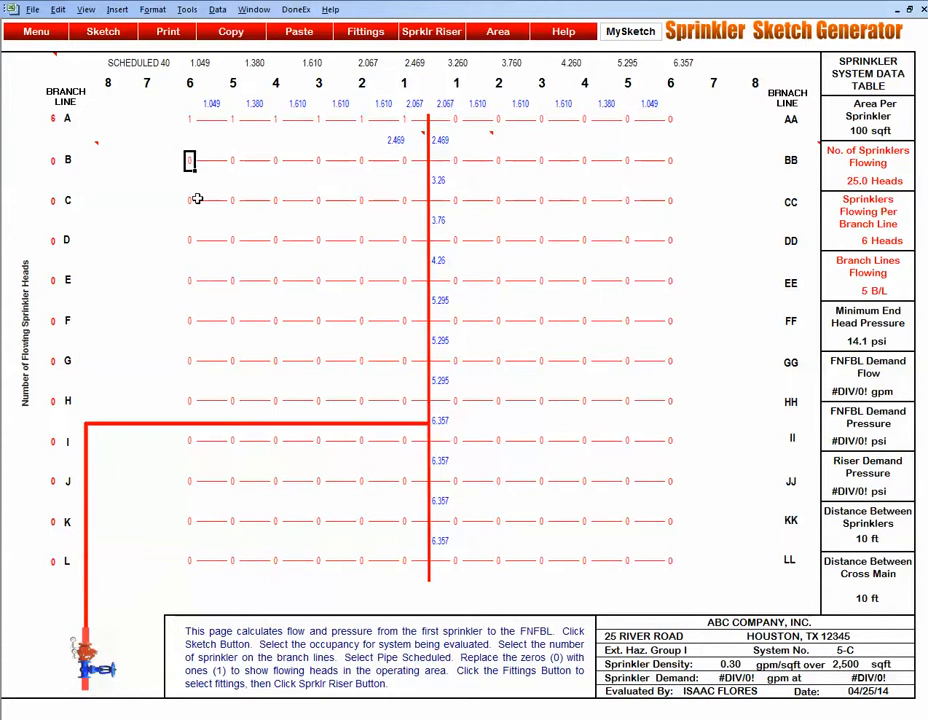
{"action": "key", "text": "Tab"}
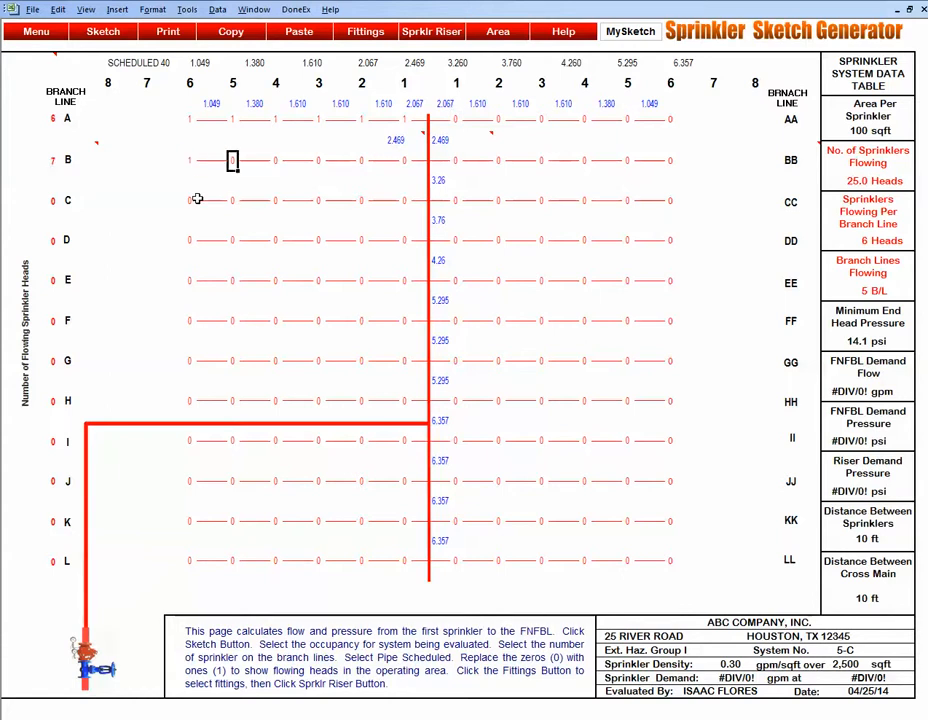
{"action": "left_click", "coordinate": [68, 162]}
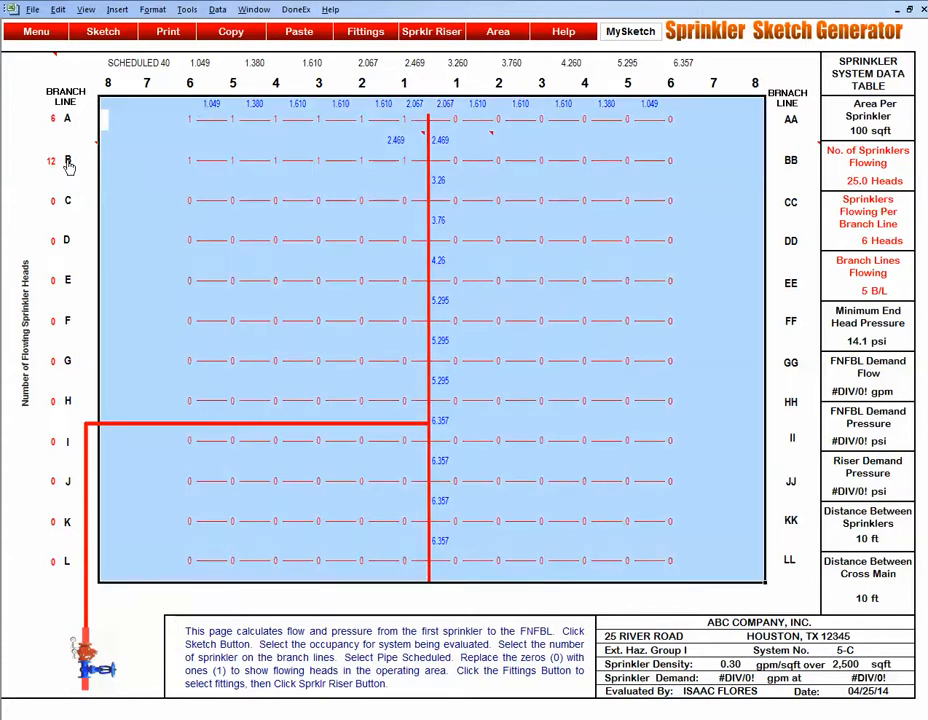
{"action": "left_click", "coordinate": [188, 120]}
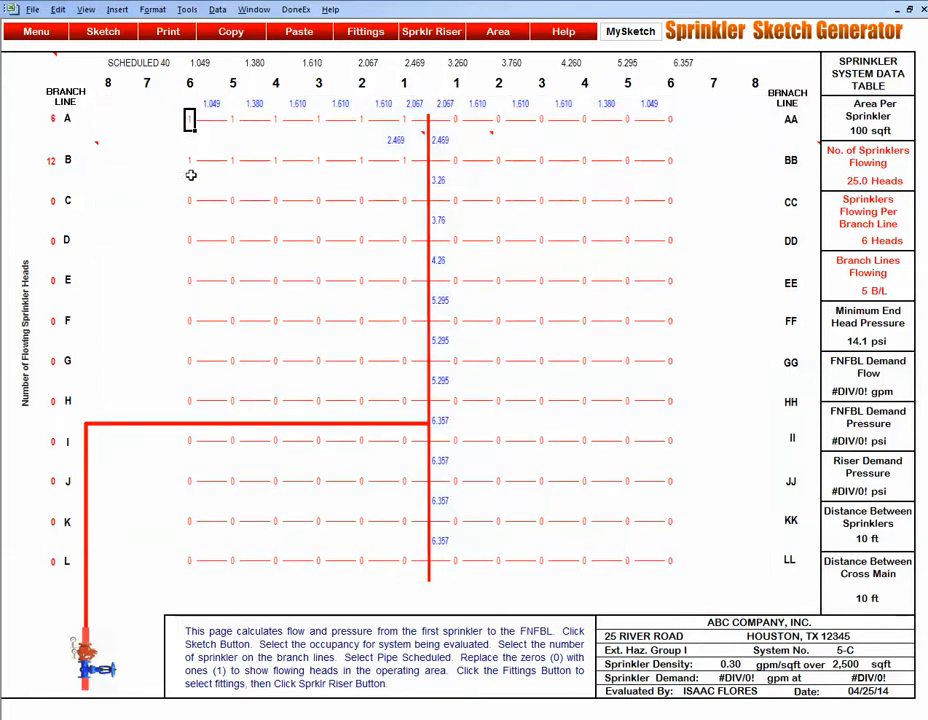
{"action": "left_click", "coordinate": [191, 161]}
{"action": "left_click", "coordinate": [69, 204]}
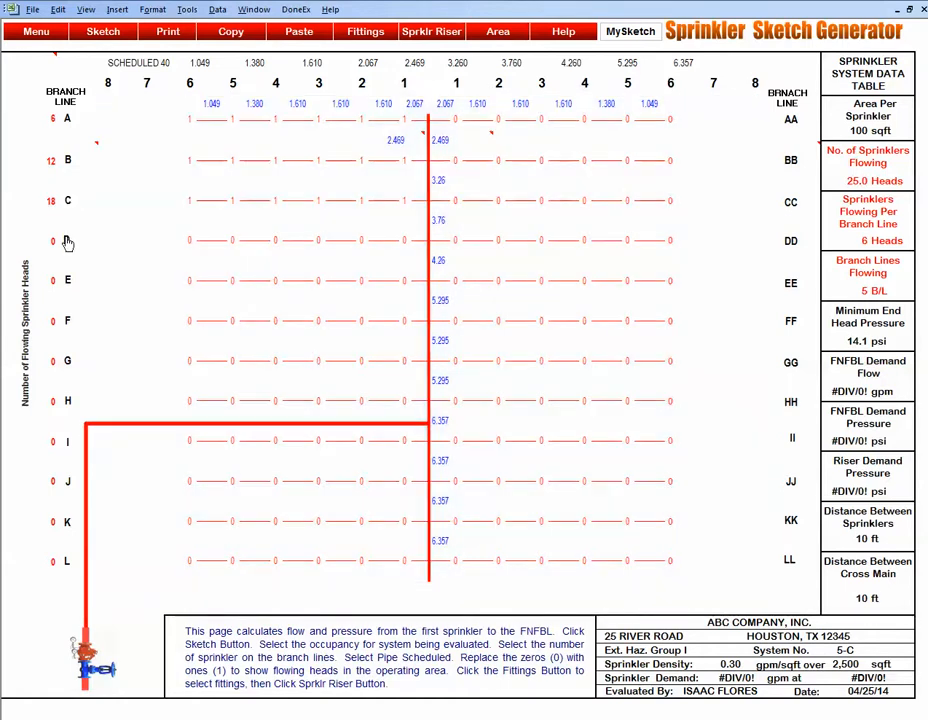
{"action": "left_click", "coordinate": [67, 242]}
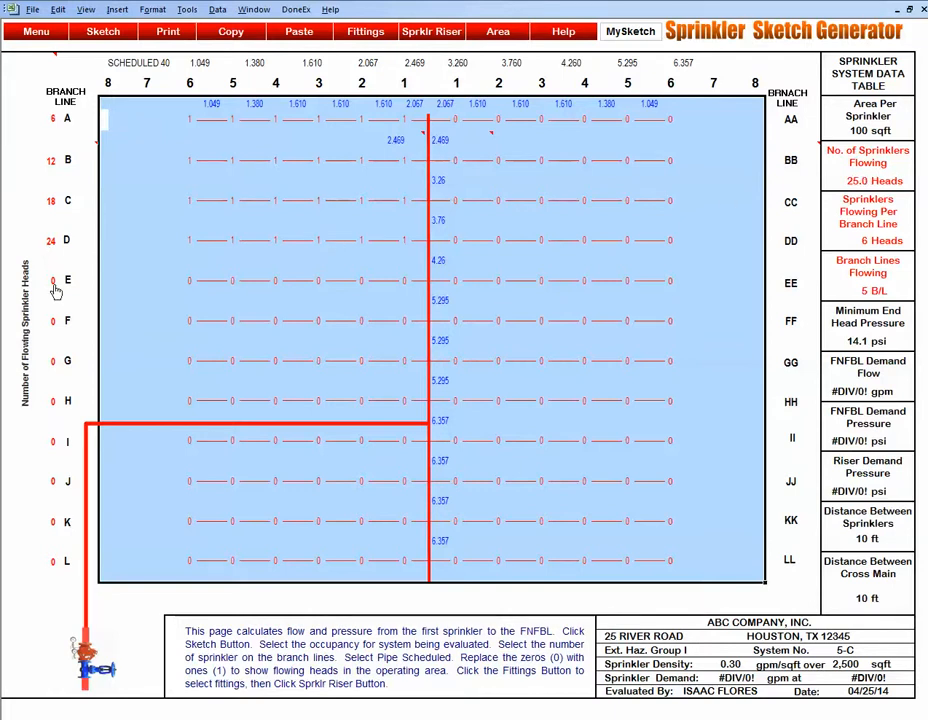
Step: Mark the sprinkler nearest the cross main on branch line E as flowing with 1, and highlight the flowing heads on lines A through D
{"action": "left_click", "coordinate": [404, 281]}
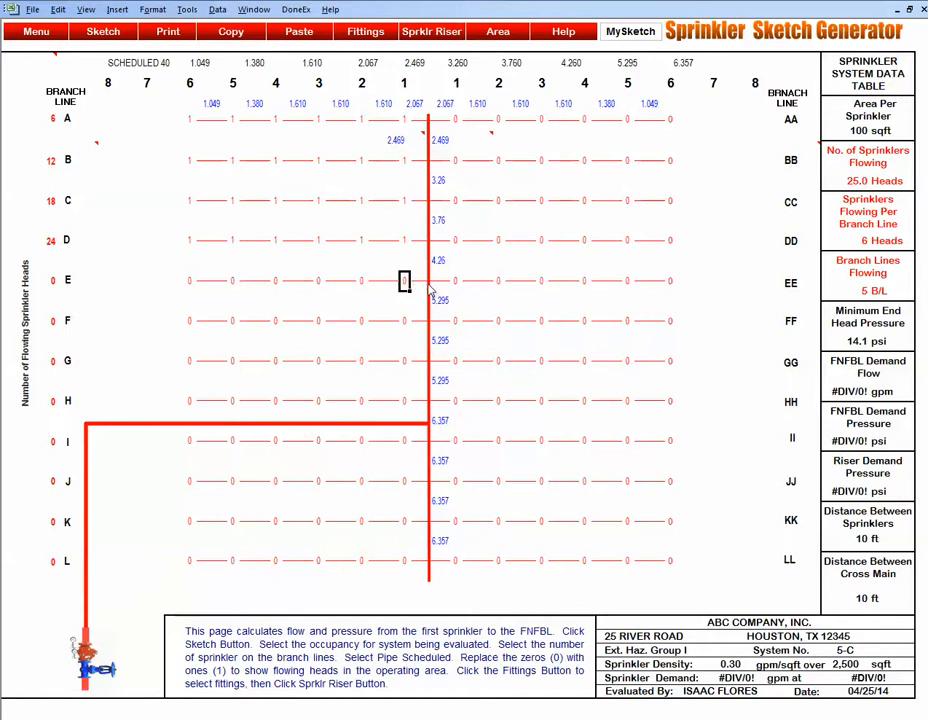
{"action": "type", "text": "1"}
{"action": "key", "text": "Tab"}
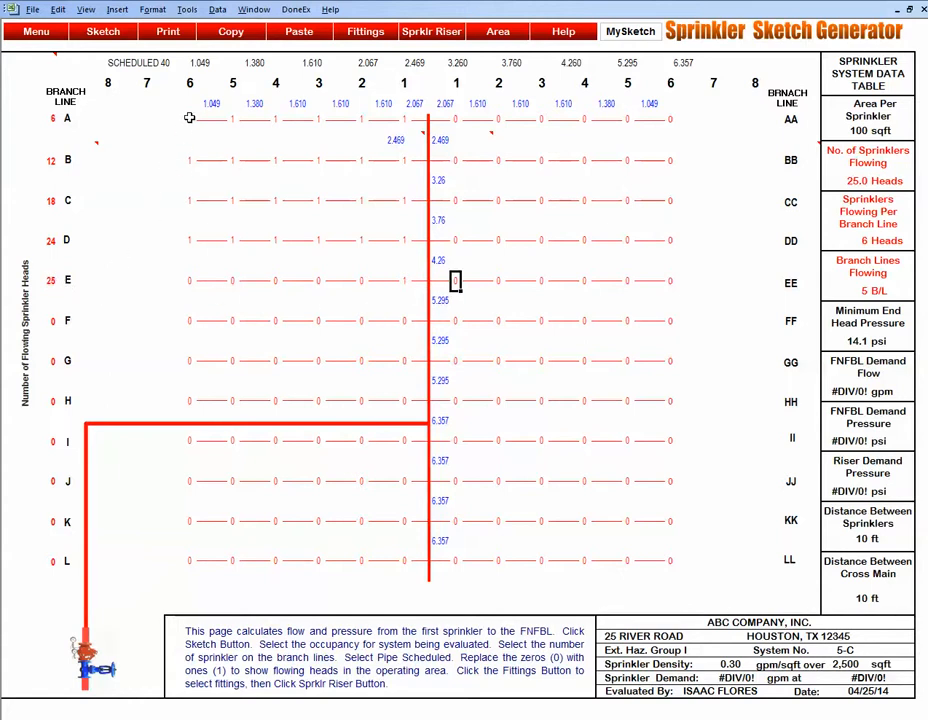
{"action": "left_click", "coordinate": [404, 281]}
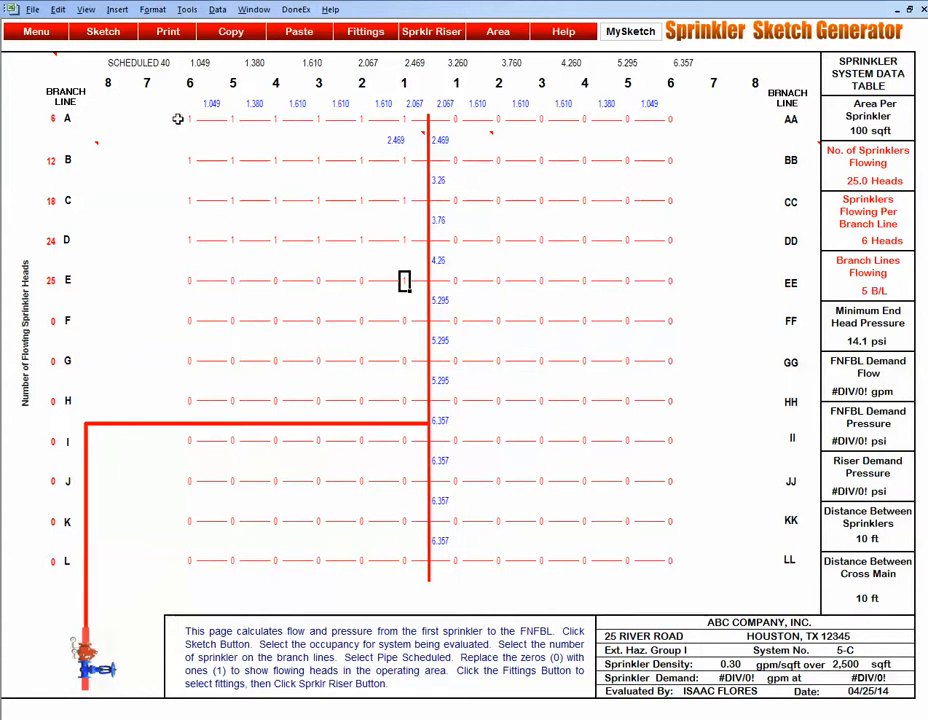
{"action": "left_click_drag", "start_coordinate": [166, 116], "coordinate": [400, 241]}
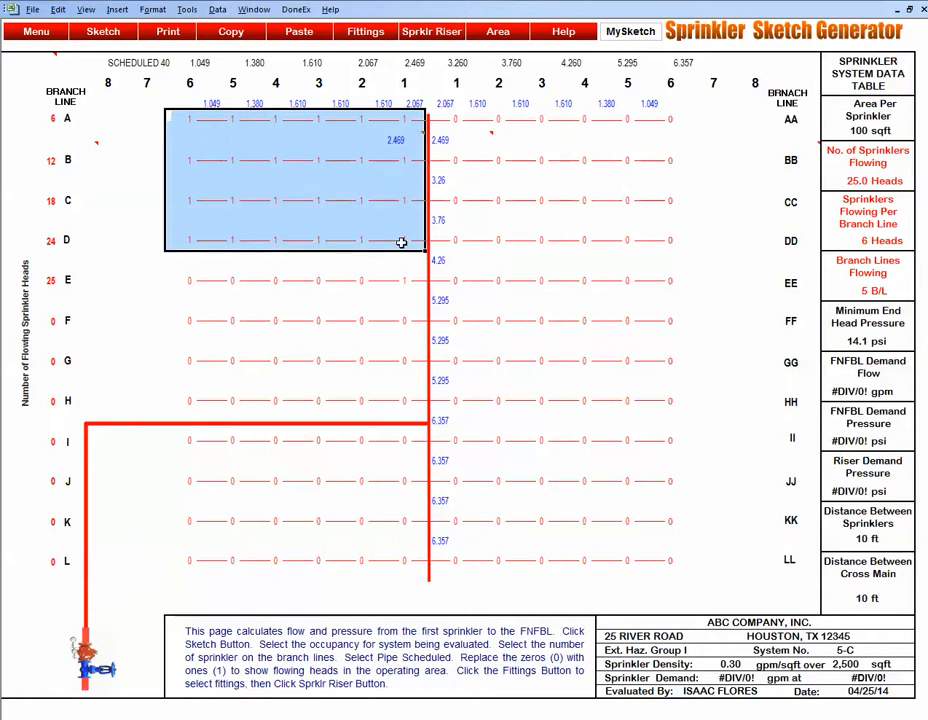
Step: Add the flowing head on branch line E to the highlighted area and step through the highlighted sprinklers on lines A through E
{"action": "left_click_drag", "start_coordinate": [376, 294], "coordinate": [420, 244]}
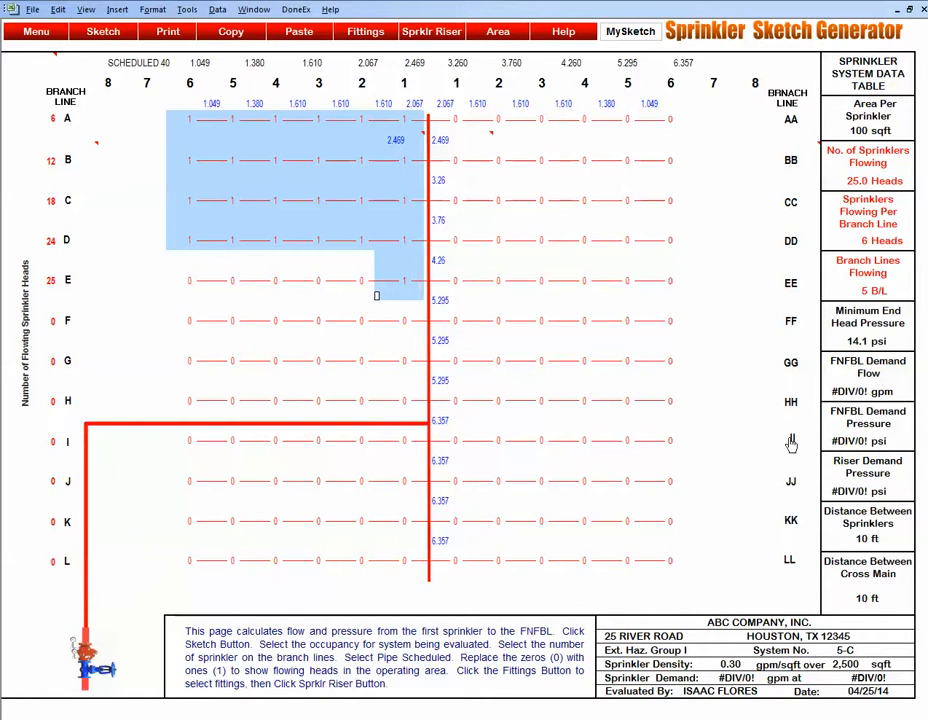
{"action": "key", "text": "Tab"}
{"action": "key", "text": "Tab"}
{"action": "key", "text": "Tab"}
{"action": "key", "text": "Tab"}
{"action": "key", "text": "Tab"}
{"action": "key", "text": "Tab"}
{"action": "key", "text": "Tab"}
{"action": "key", "text": "Tab"}
{"action": "key", "text": "Tab"}
{"action": "key", "text": "Tab"}
{"action": "key", "text": "Tab"}
{"action": "key", "text": "Tab"}
{"action": "key", "text": "Tab"}
{"action": "key", "text": "Tab"}
{"action": "key", "text": "Tab"}
{"action": "key", "text": "Tab"}
{"action": "key", "text": "Tab"}
{"action": "key", "text": "Tab"}
{"action": "key", "text": "Tab"}
{"action": "key", "text": "Tab"}
{"action": "key", "text": "Tab"}
{"action": "key", "text": "Tab"}
{"action": "key", "text": "Tab"}
{"action": "key", "text": "Tab"}
{"action": "key", "text": "Tab"}
{"action": "key", "text": "Tab"}
{"action": "key", "text": "Tab"}
{"action": "key", "text": "Tab"}
{"action": "key", "text": "Tab"}
{"action": "key", "text": "Tab"}
{"action": "key", "text": "Tab"}
{"action": "key", "text": "Tab"}
{"action": "key", "text": "Tab"}
{"action": "key", "text": "Tab"}
{"action": "key", "text": "Tab"}
{"action": "key", "text": "Tab"}
{"action": "key", "text": "Tab"}
{"action": "key", "text": "Tab"}
{"action": "key", "text": "Tab"}
{"action": "key", "text": "Tab"}
{"action": "key", "text": "Tab"}
{"action": "key", "text": "Tab"}
{"action": "key", "text": "Tab"}
{"action": "key", "text": "Tab"}
{"action": "key", "text": "Tab"}
{"action": "key", "text": "Tab"}
{"action": "key", "text": "Tab"}
{"action": "key", "text": "Tab"}
{"action": "key", "text": "Tab"}
{"action": "key", "text": "Tab"}
{"action": "key", "text": "Tab"}
{"action": "key", "text": "Tab"}
{"action": "key", "text": "Tab"}
{"action": "key", "text": "Tab"}
{"action": "key", "text": "Tab"}
{"action": "key", "text": "Tab"}
{"action": "key", "text": "Tab"}
{"action": "key", "text": "Tab"}
{"action": "key", "text": "Tab"}
{"action": "key", "text": "Tab"}
Step: Realign the feed main line between branch lines H and I with the riser, and check the site sprinkler sketch's nipple detail
{"action": "left_click_drag", "start_coordinate": [191, 416], "coordinate": [231, 423]}
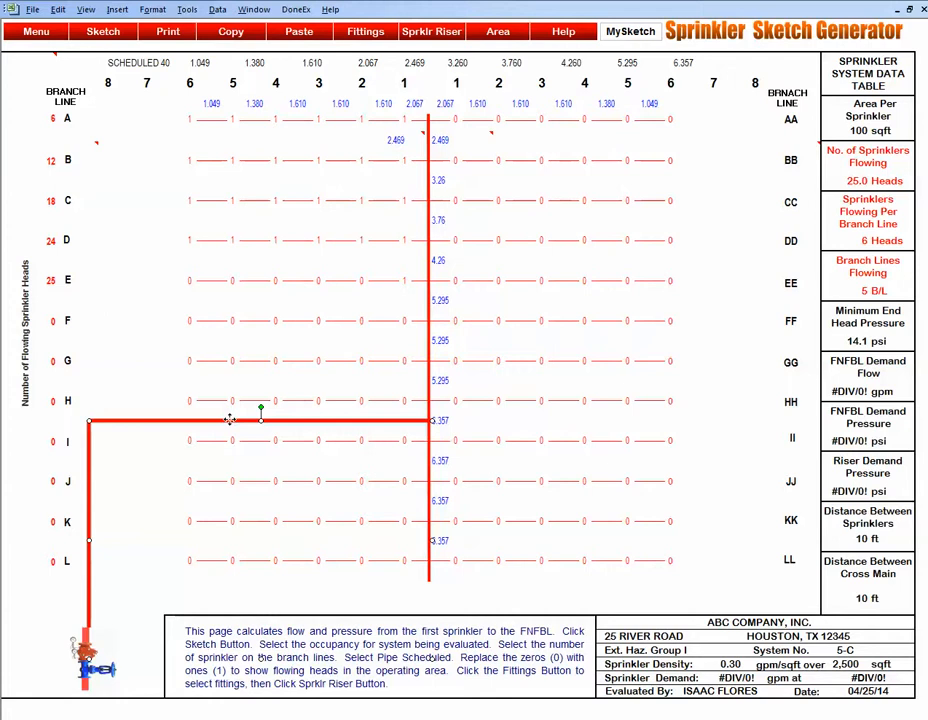
{"action": "key", "text": "Left"}
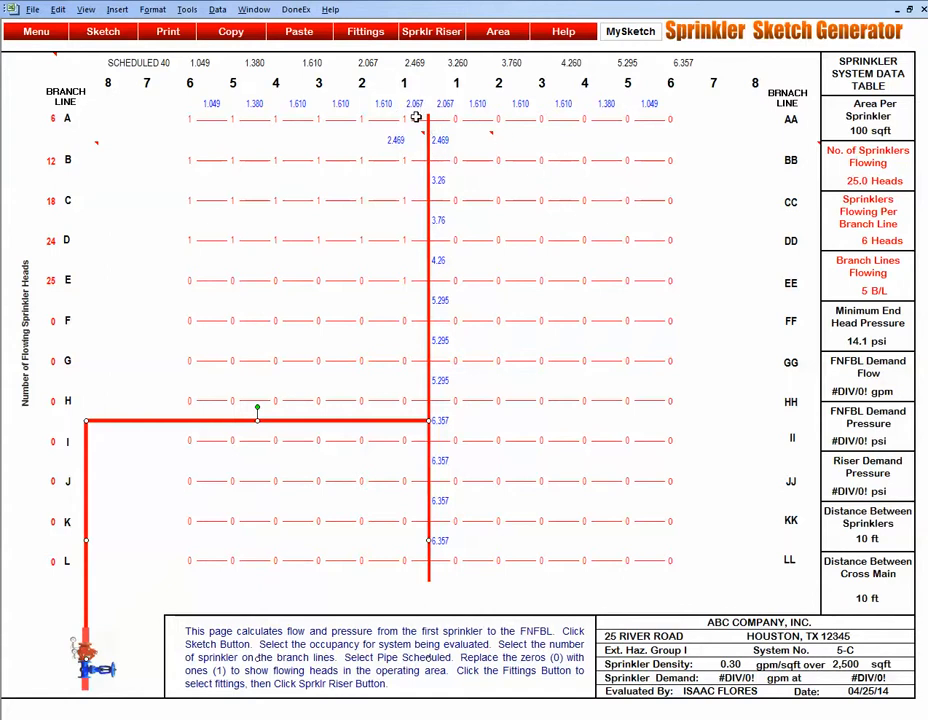
{"action": "left_click", "coordinate": [630, 32]}
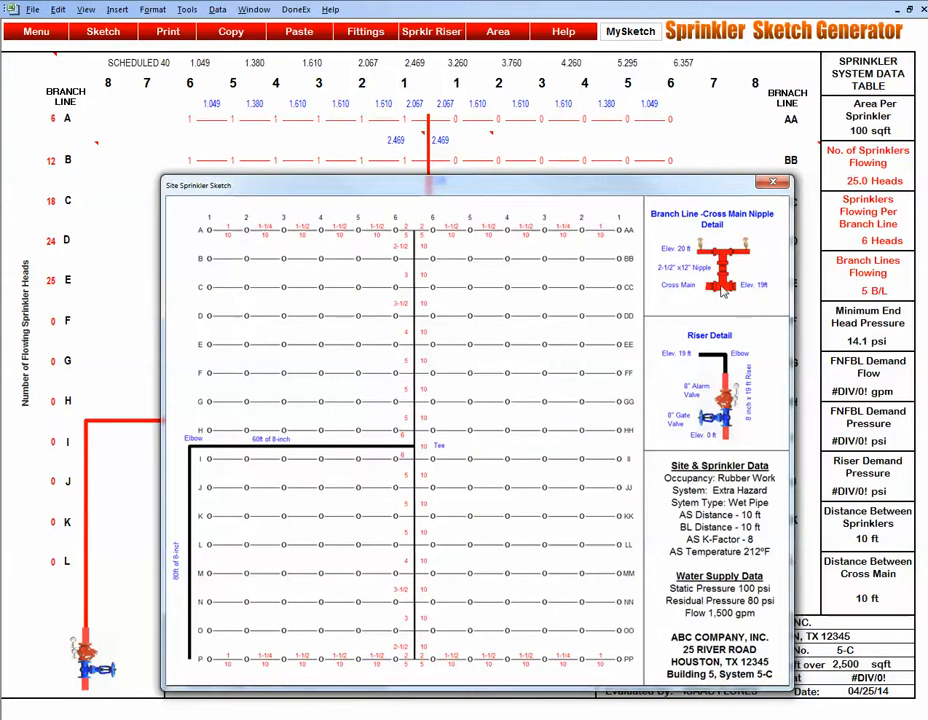
{"action": "left_click", "coordinate": [773, 183]}
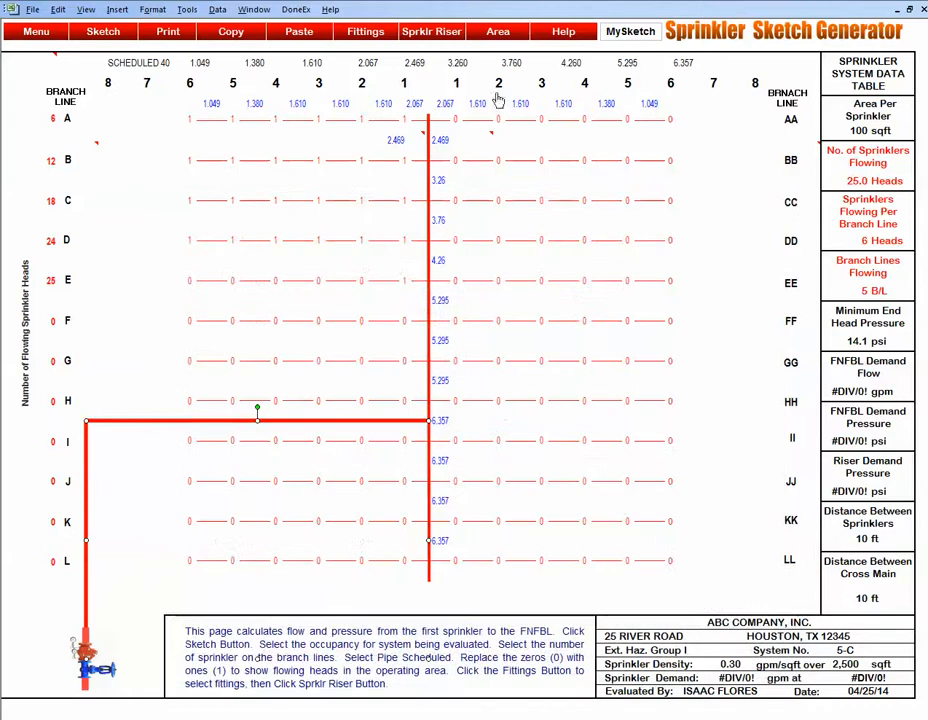
Step: Set branch line A's fitting T1 to pipe diameter 2 with one Standard Tee
{"action": "left_click", "coordinate": [366, 32]}
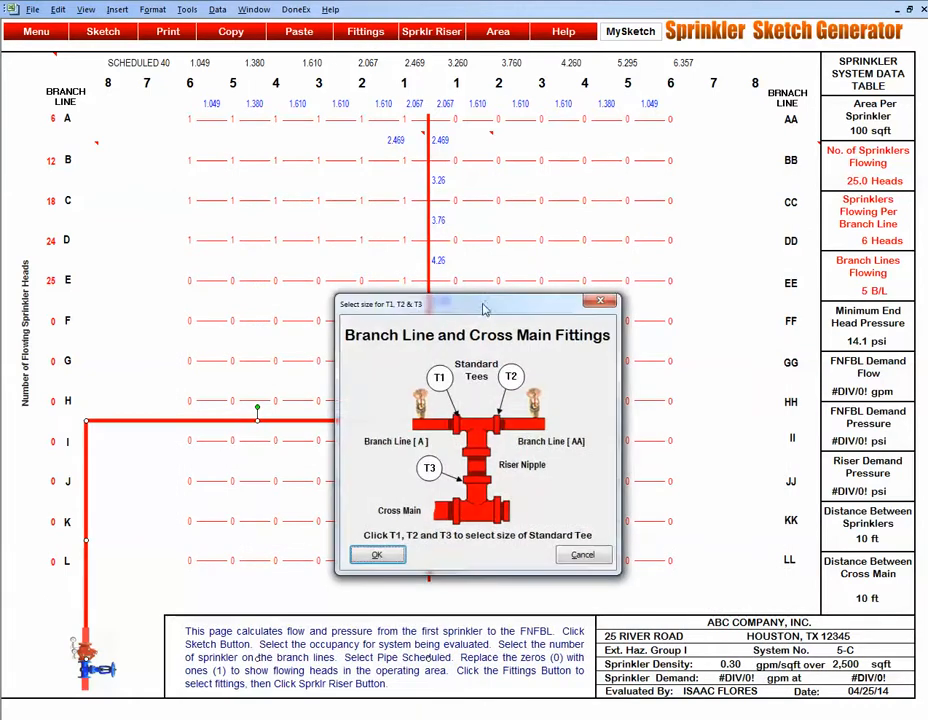
{"action": "left_click_drag", "start_coordinate": [481, 307], "coordinate": [223, 132]}
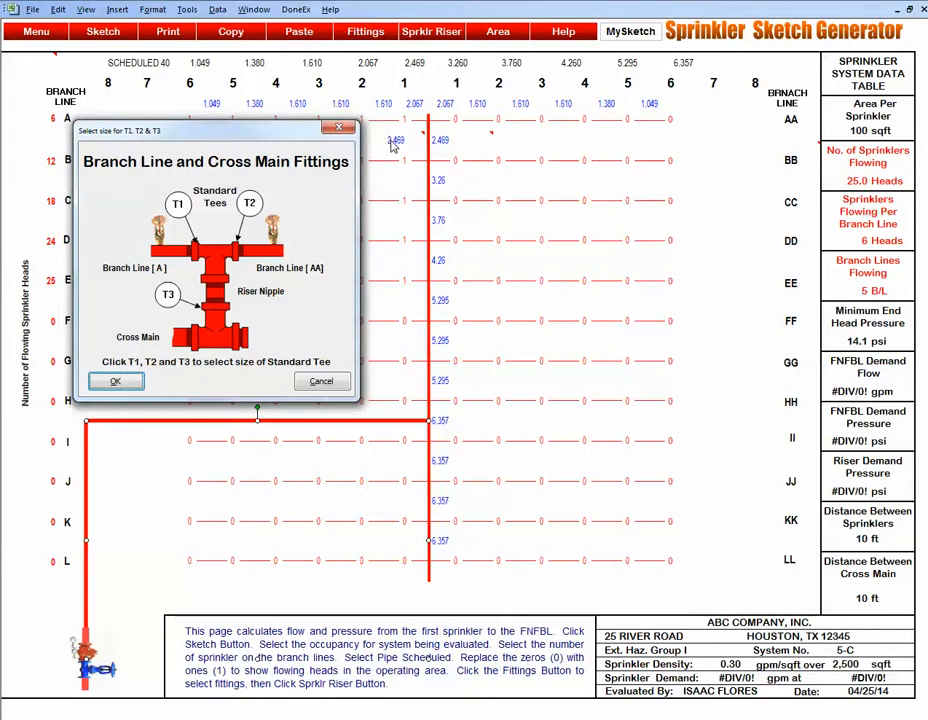
{"action": "left_click", "coordinate": [117, 383]}
{"action": "left_click", "coordinate": [178, 204]}
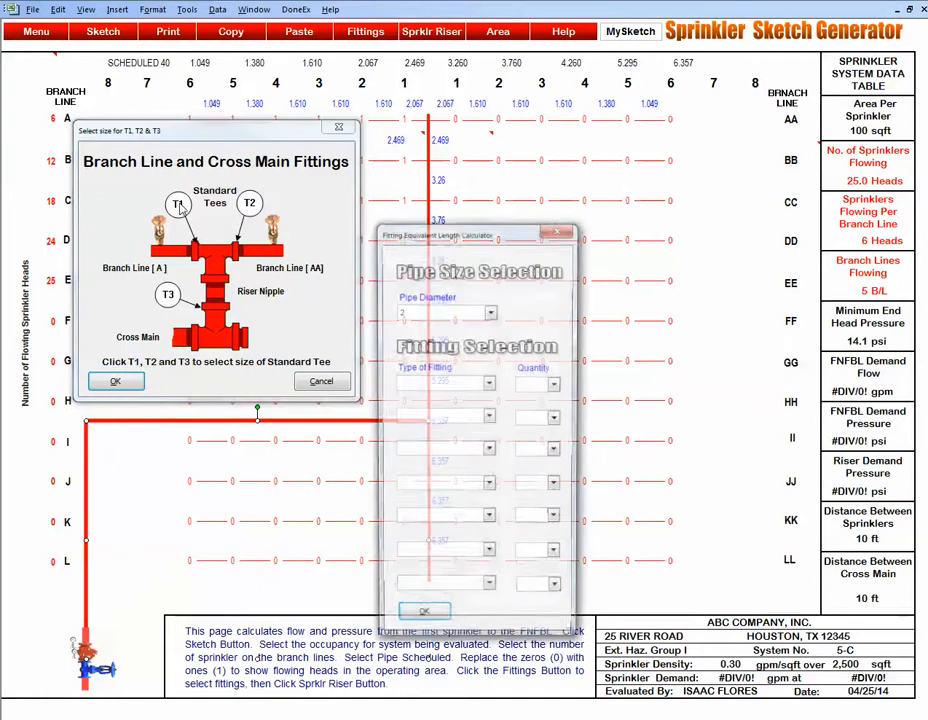
{"action": "left_click_drag", "start_coordinate": [425, 252], "coordinate": [620, 210]}
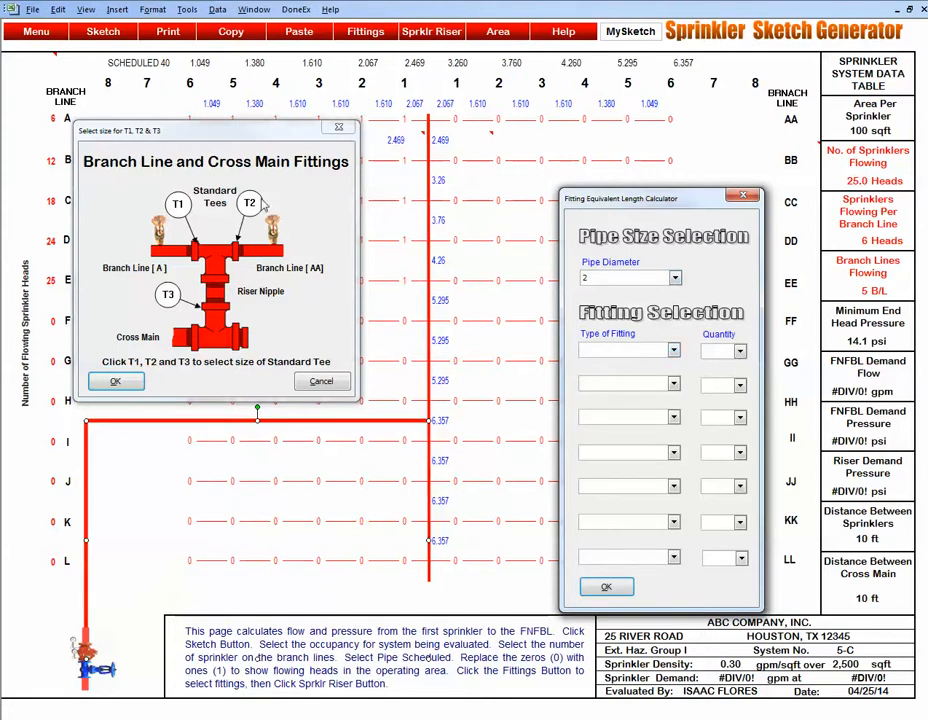
{"action": "left_click", "coordinate": [675, 277]}
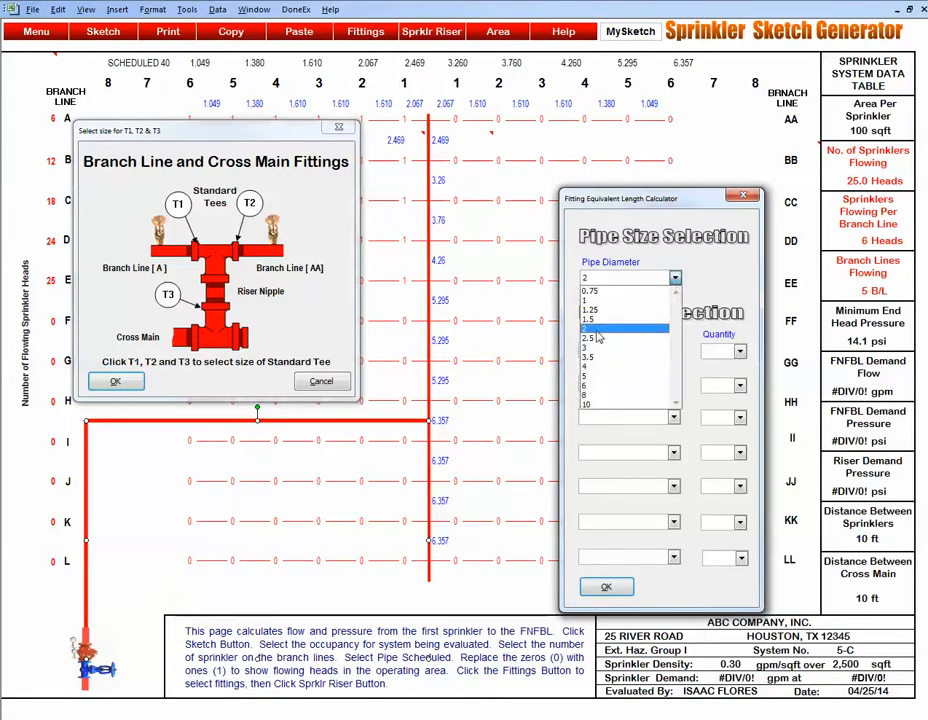
{"action": "left_click", "coordinate": [597, 330]}
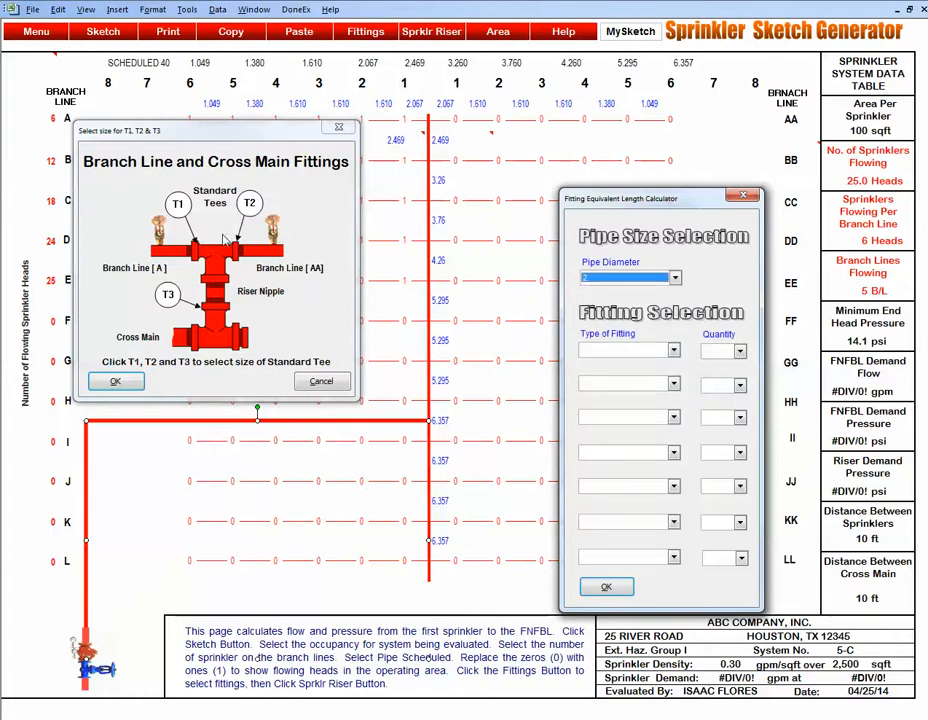
{"action": "left_click", "coordinate": [674, 350]}
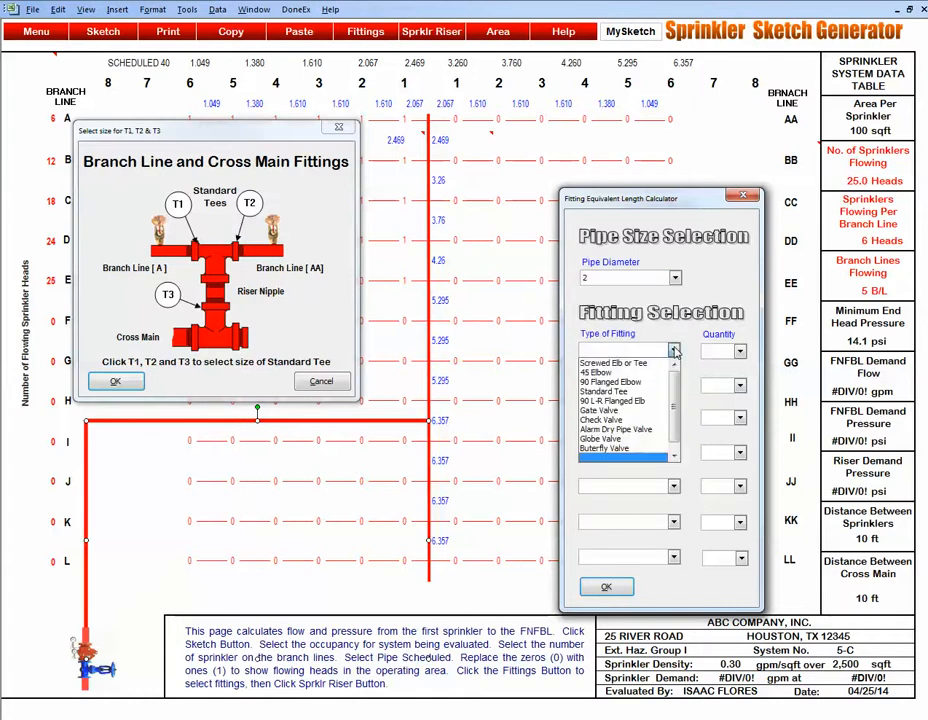
{"action": "left_click", "coordinate": [604, 397]}
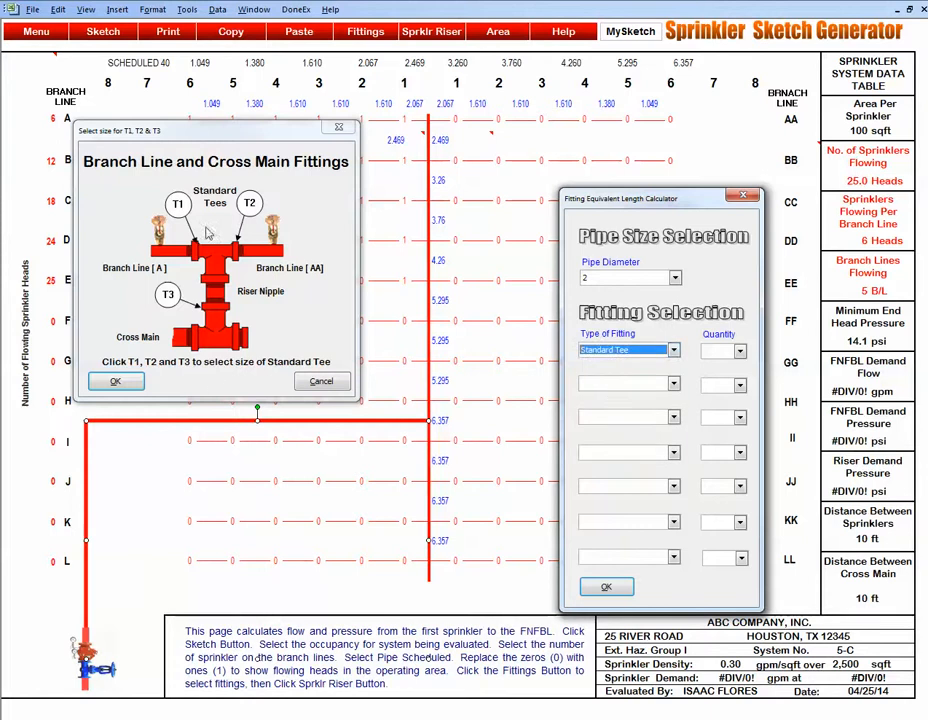
{"action": "left_click", "coordinate": [740, 351]}
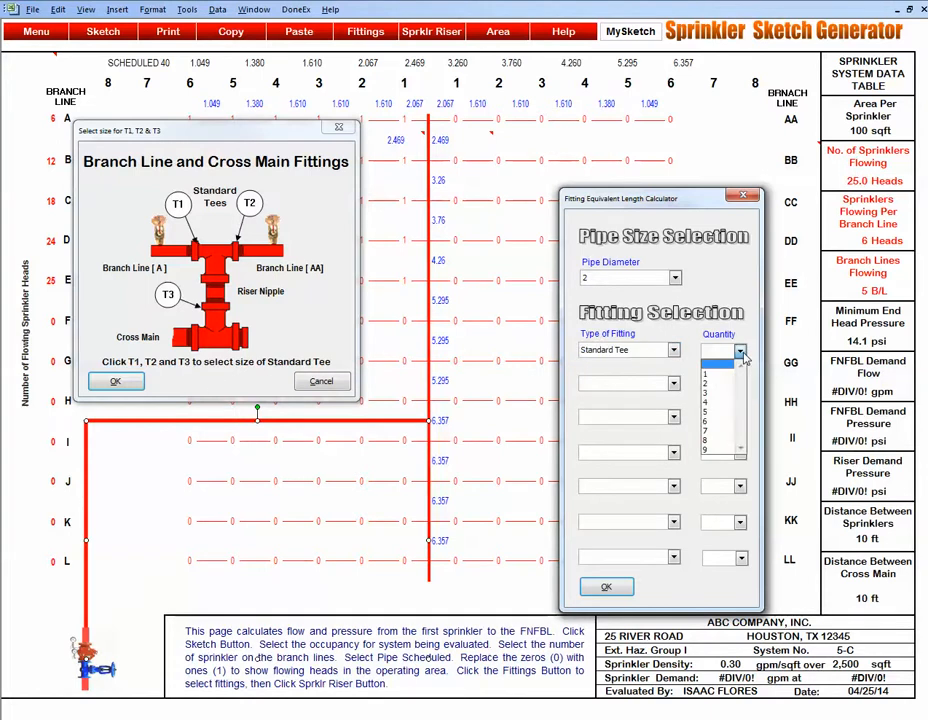
{"action": "left_click", "coordinate": [715, 377]}
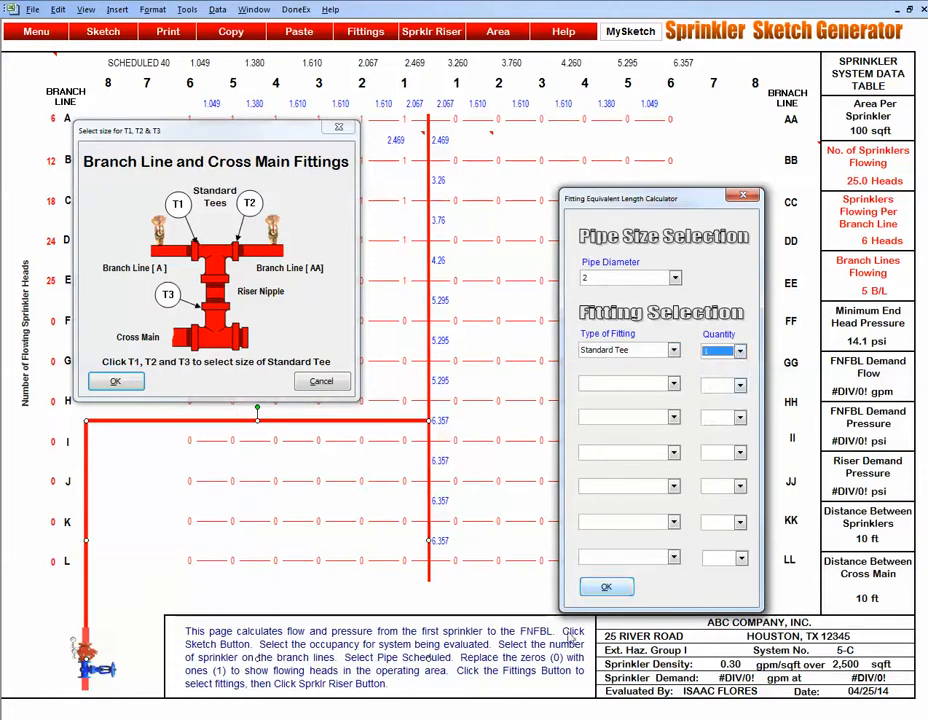
{"action": "left_click", "coordinate": [606, 588]}
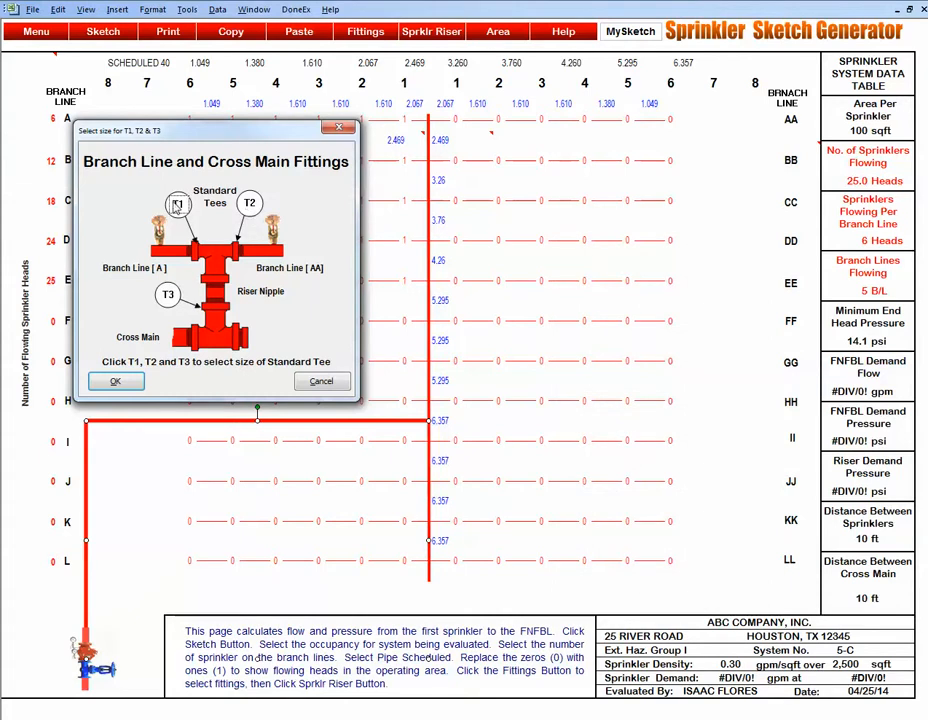
Step: Accept one Standard Tee of diameter 2 for T2, set T3 to one Standard Tee of diameter 2.5, and confirm the fittings
{"action": "left_click", "coordinate": [251, 206]}
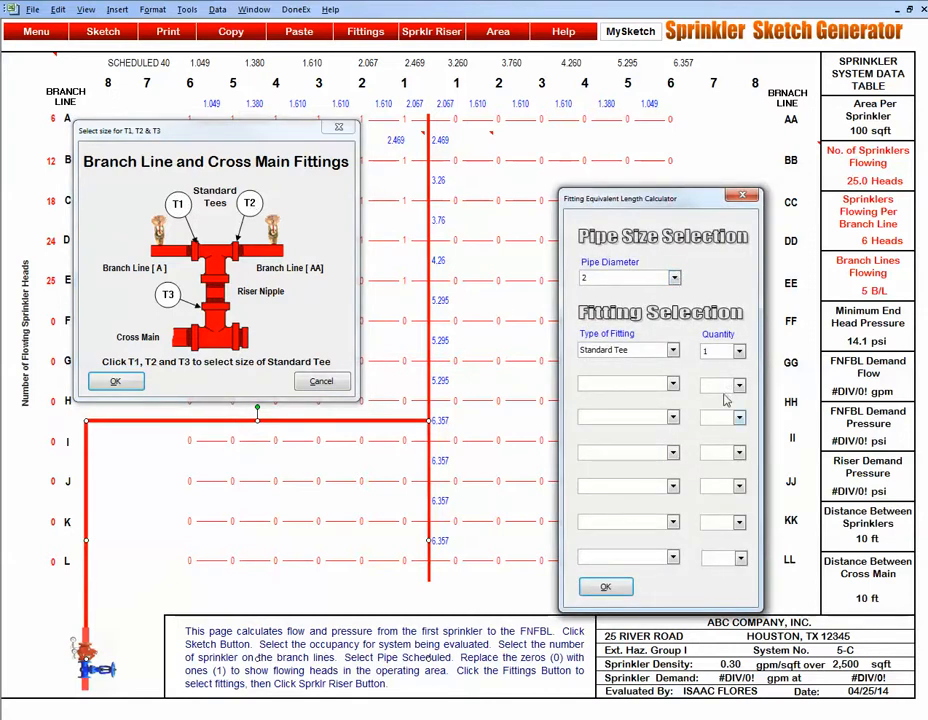
{"action": "left_click", "coordinate": [604, 588]}
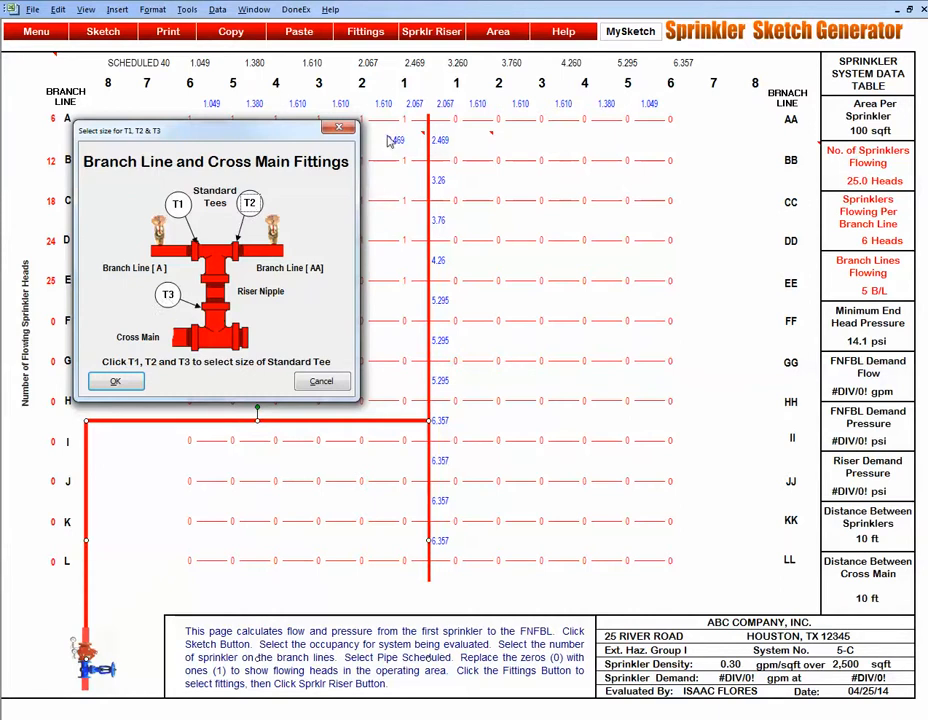
{"action": "left_click", "coordinate": [169, 298]}
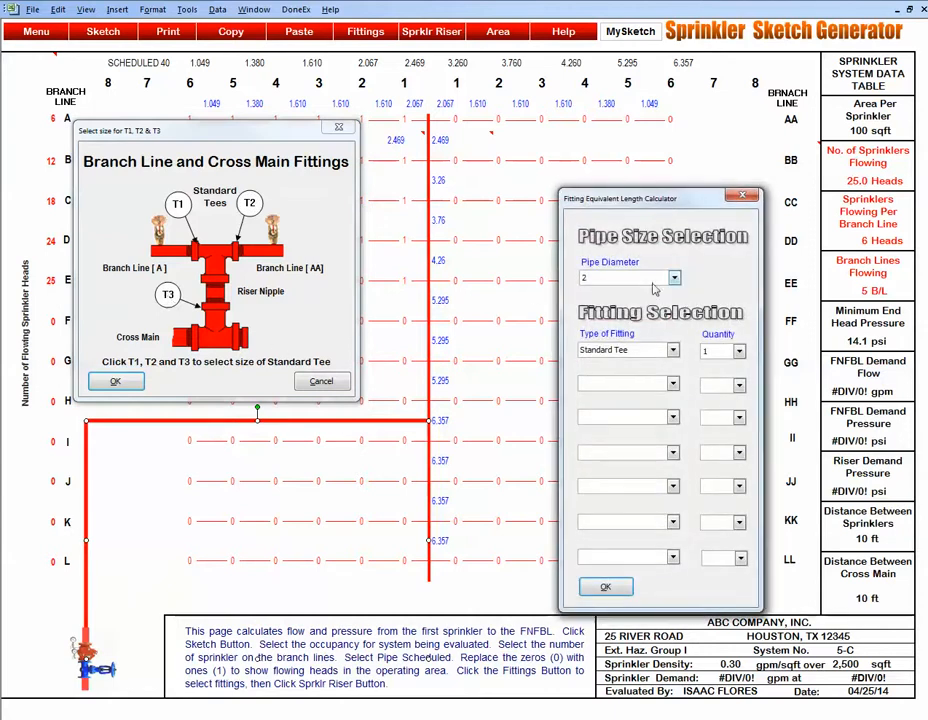
{"action": "left_click", "coordinate": [675, 279]}
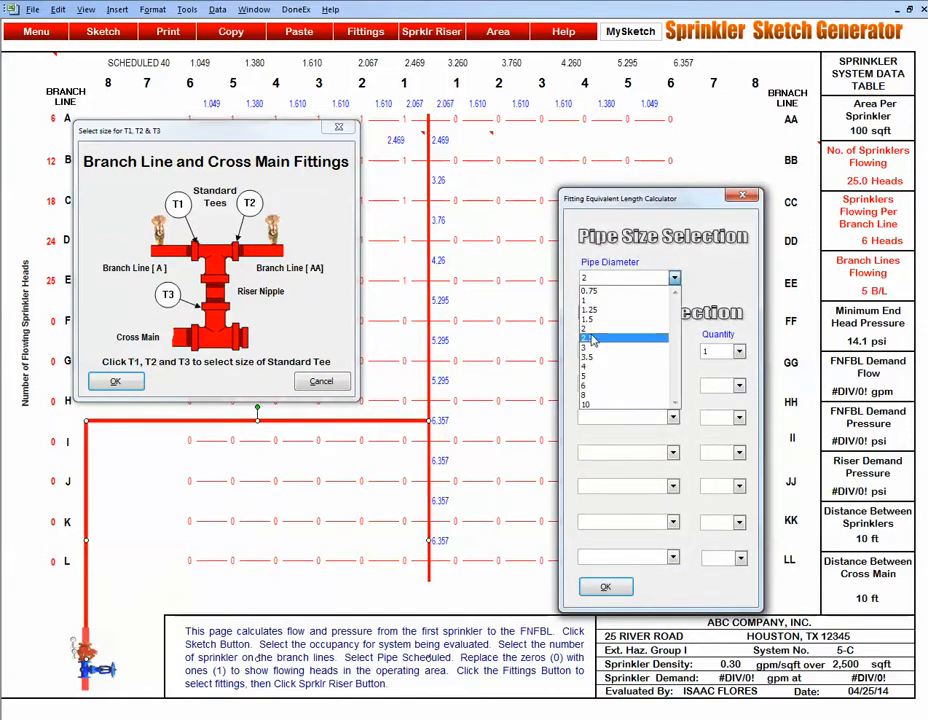
{"action": "left_click", "coordinate": [618, 299]}
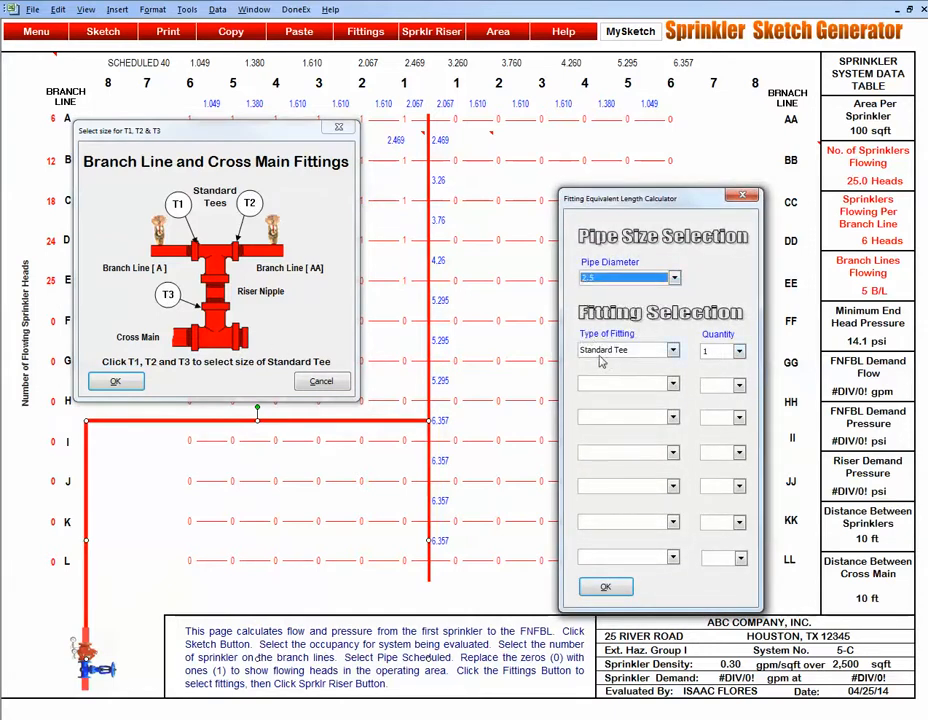
{"action": "left_click", "coordinate": [605, 586]}
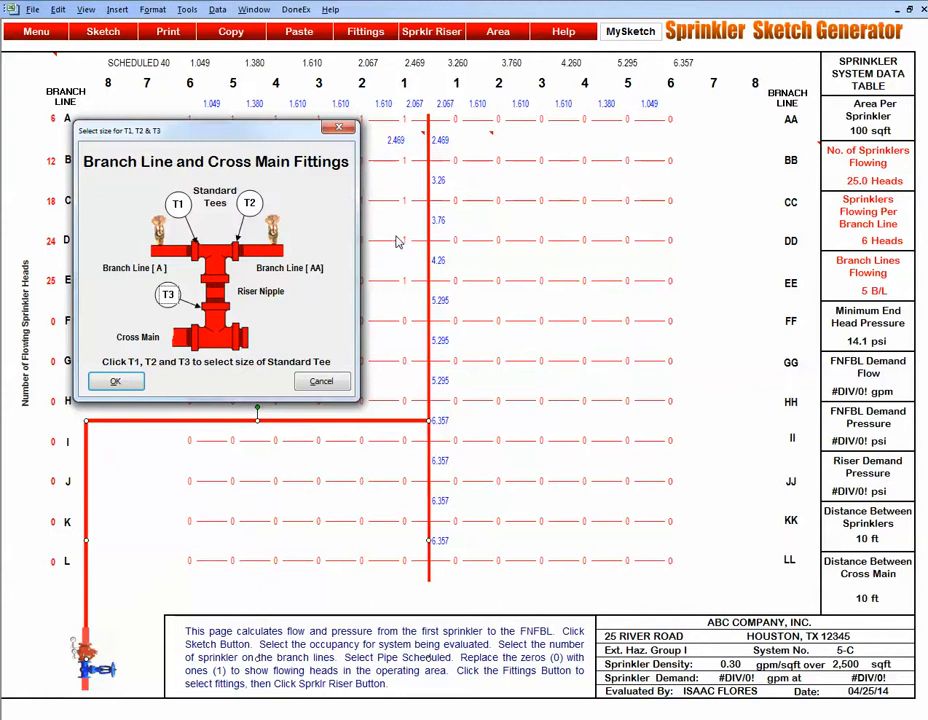
{"action": "left_click", "coordinate": [117, 384]}
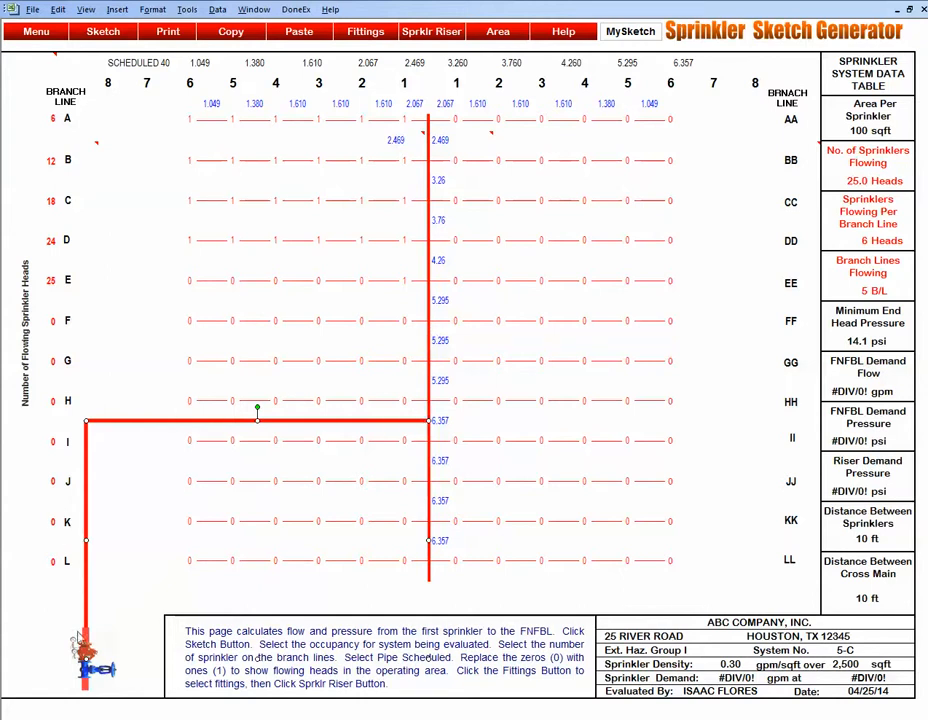
{"action": "left_click", "coordinate": [481, 456]}
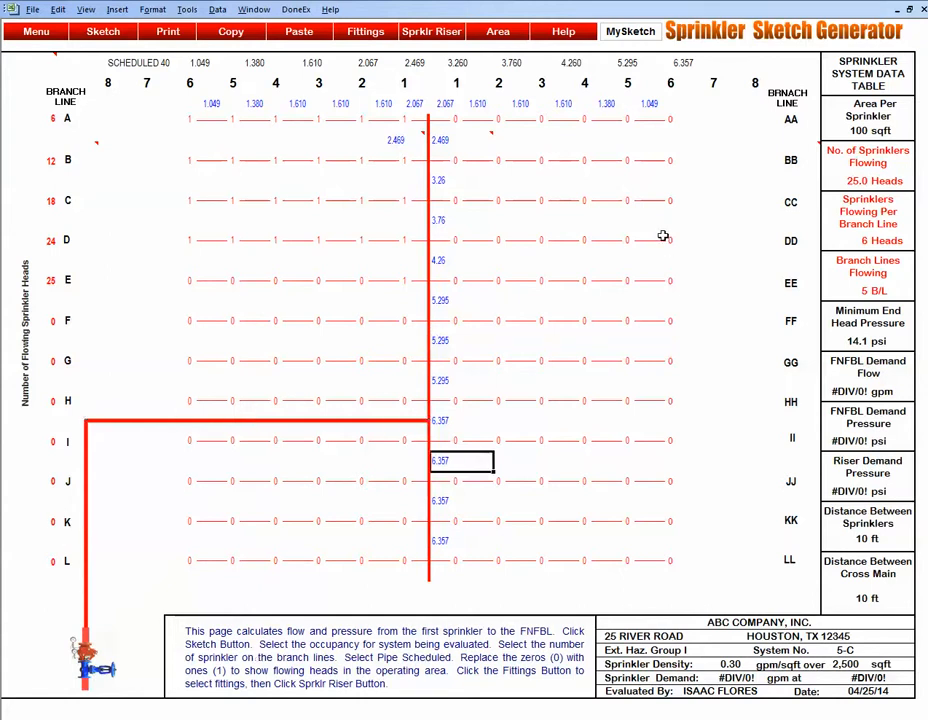
Step: Open the Center Feed Riser Data Input Table and review the flow and pressure needed at the FNFBL
{"action": "left_click", "coordinate": [431, 37]}
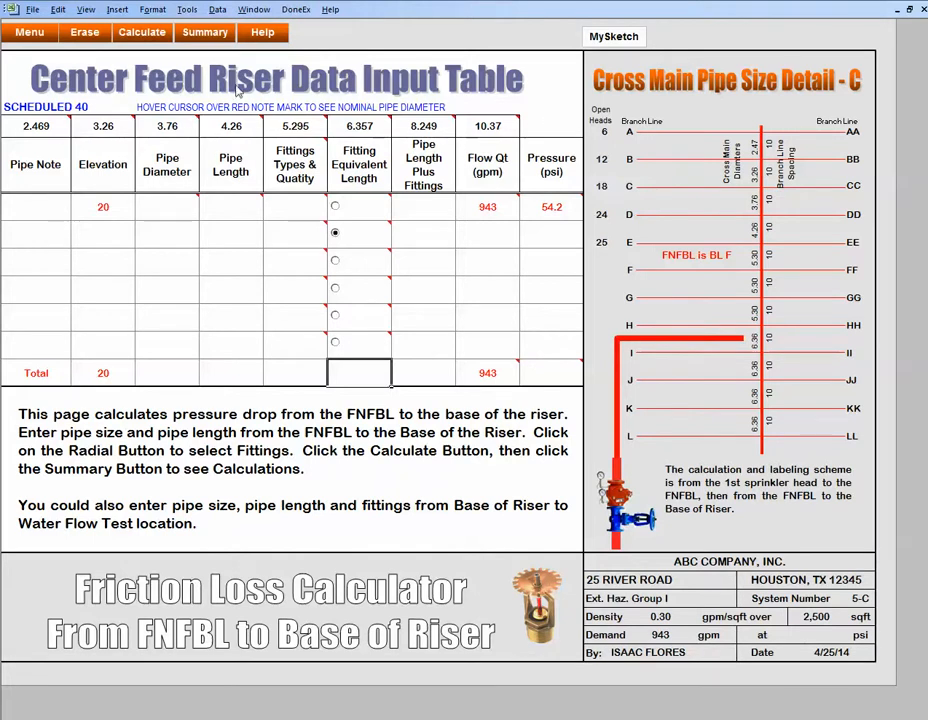
{"action": "left_click", "coordinate": [39, 211]}
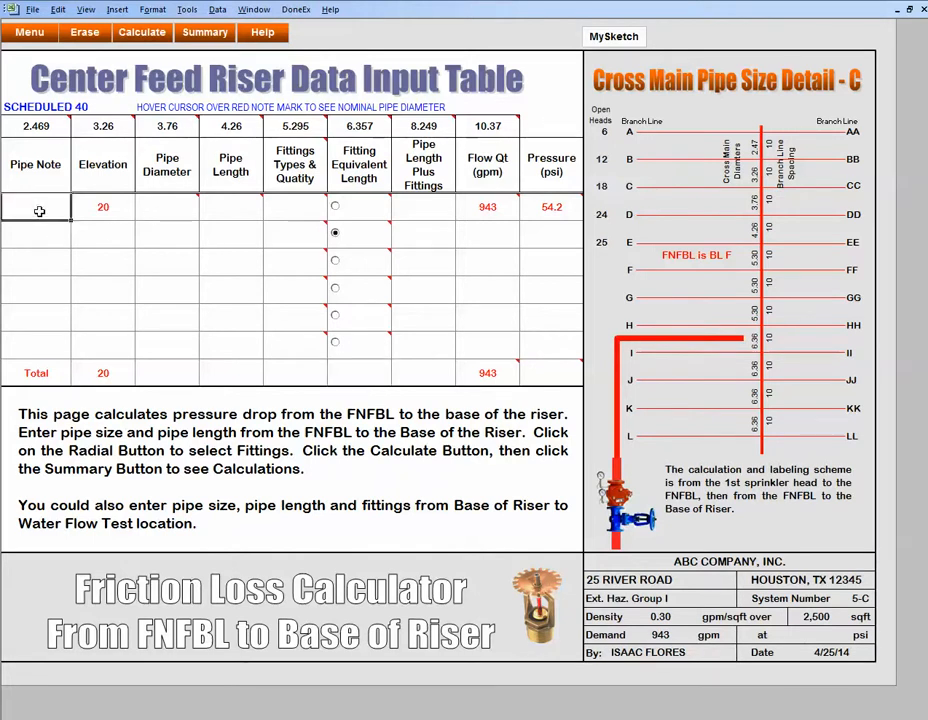
{"action": "key", "text": "Left"}
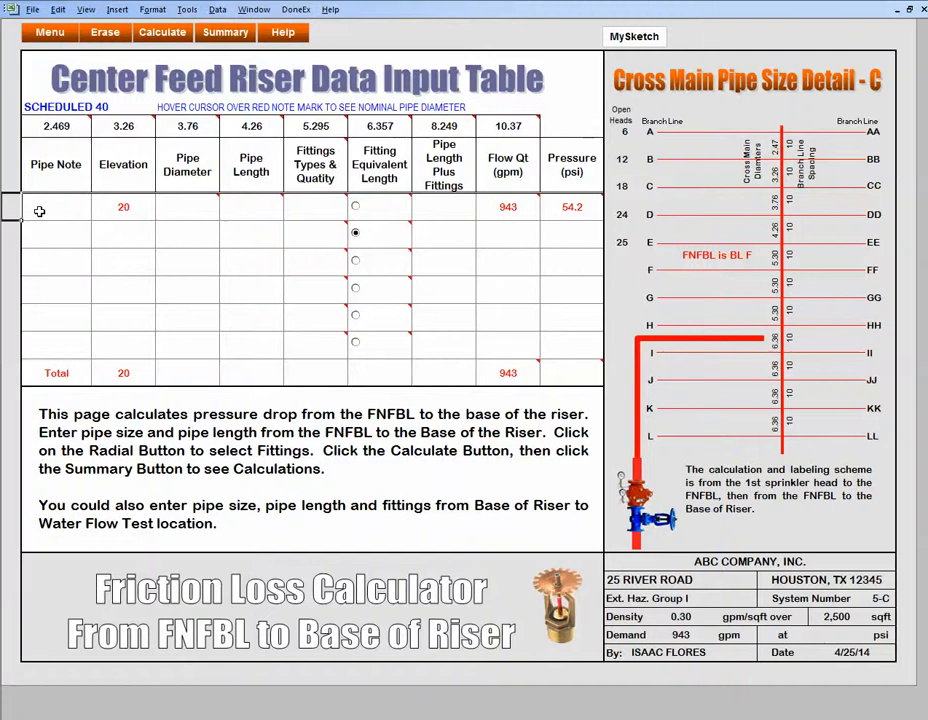
{"action": "left_click", "coordinate": [178, 223]}
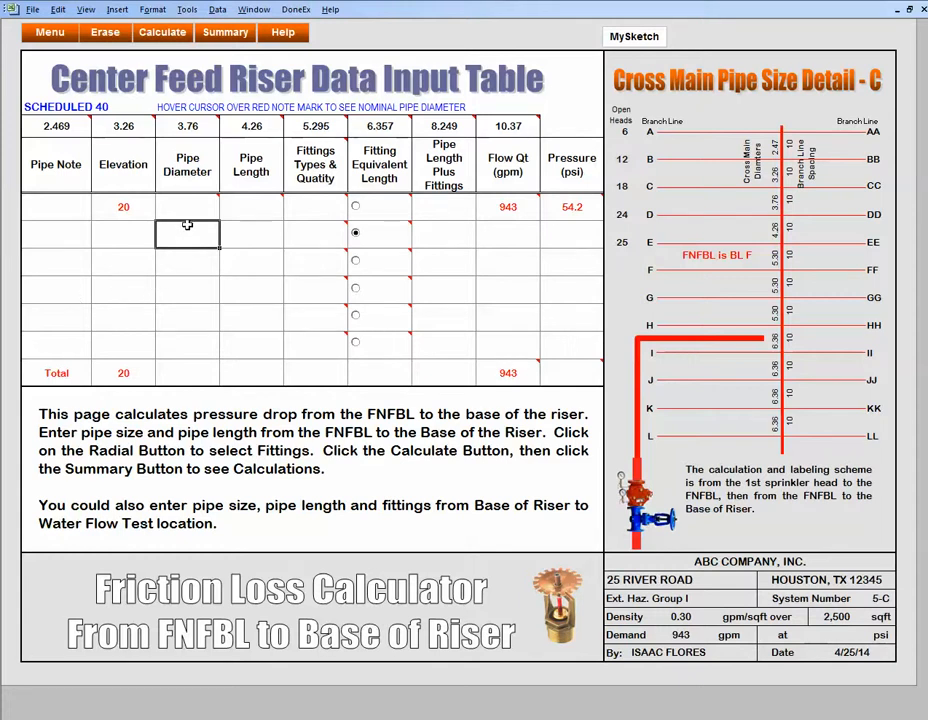
{"action": "left_click", "coordinate": [507, 209]}
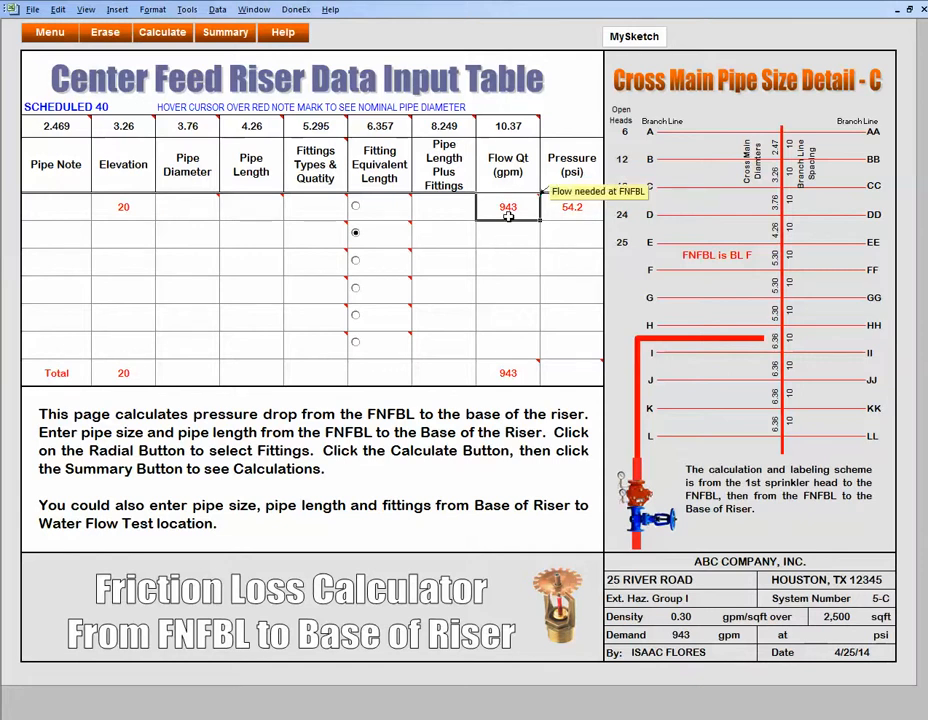
{"action": "left_click", "coordinate": [564, 211]}
{"action": "mouse_move", "coordinate": [566, 216]}
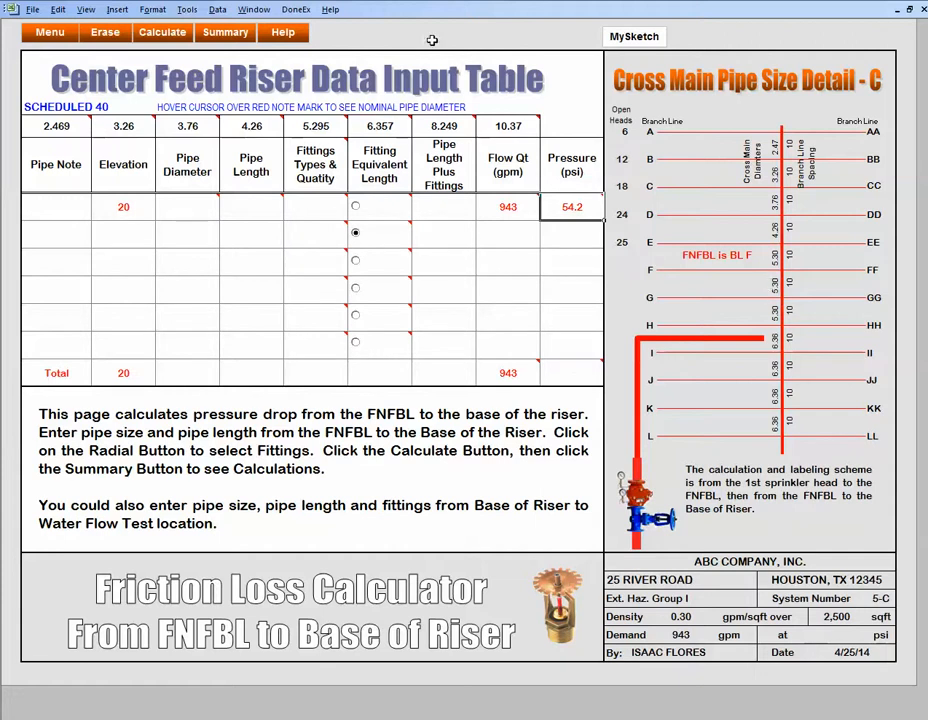
Step: Examine the cross main pipe diameters and branch line spacing from branch line F down to the feed main tee
{"action": "left_click", "coordinate": [767, 287]}
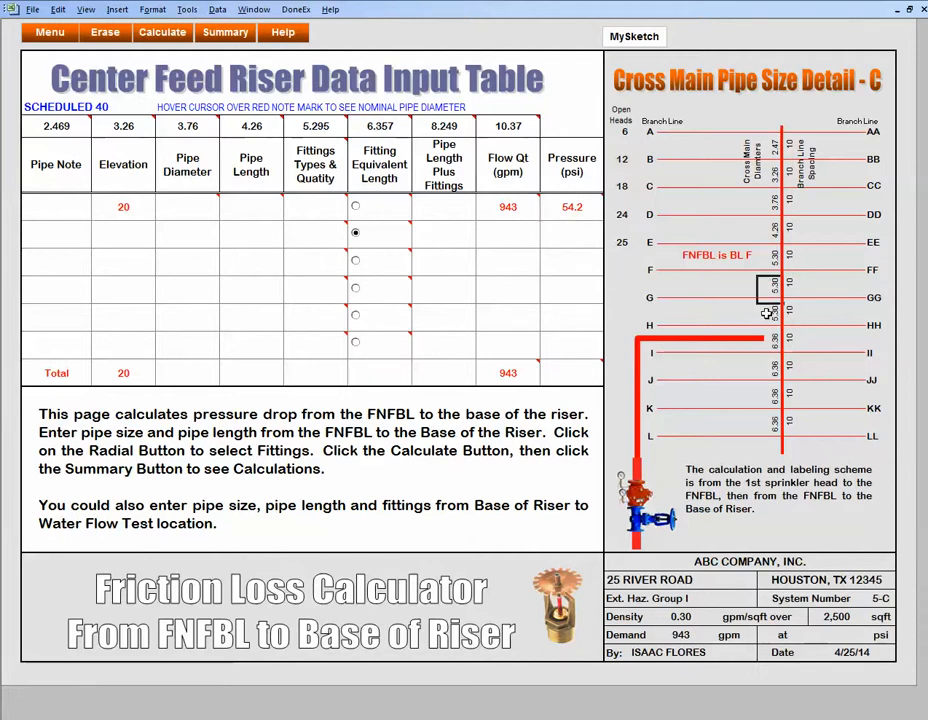
{"action": "left_click", "coordinate": [769, 315]}
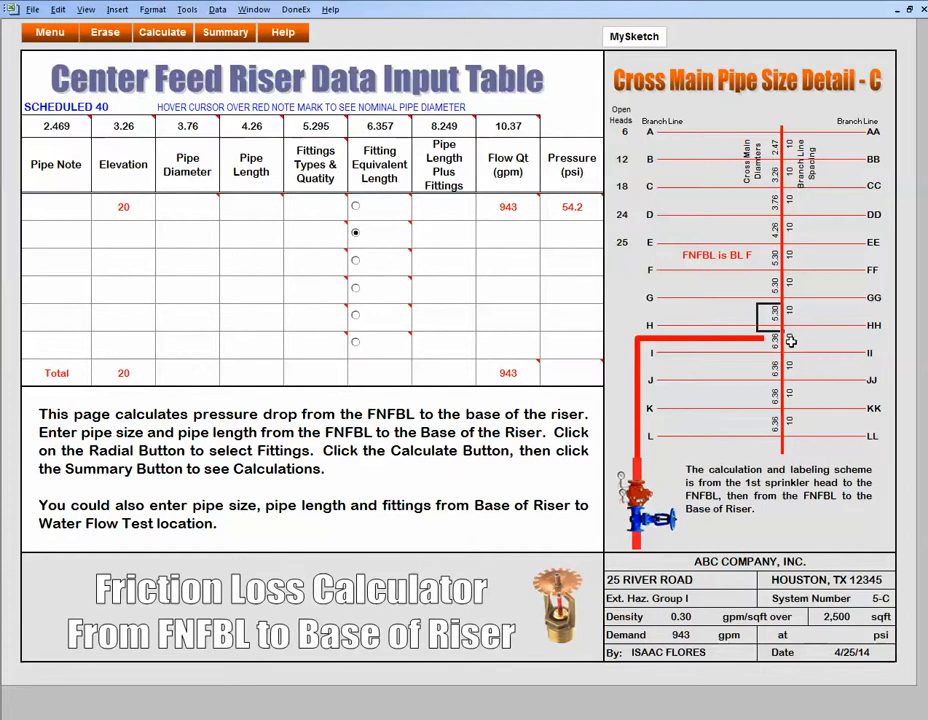
{"action": "left_click", "coordinate": [791, 342]}
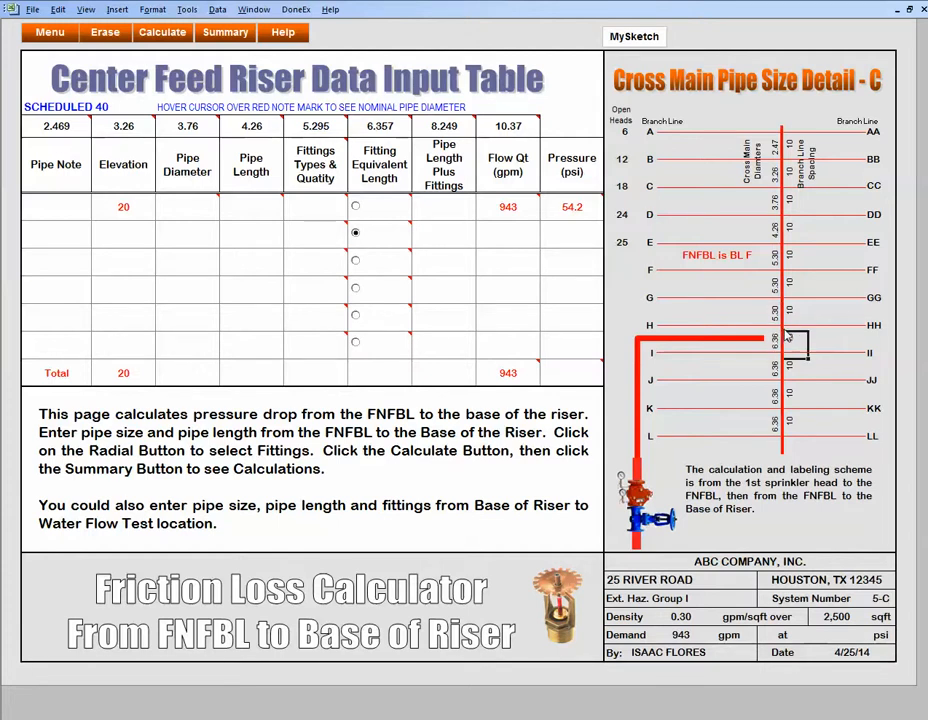
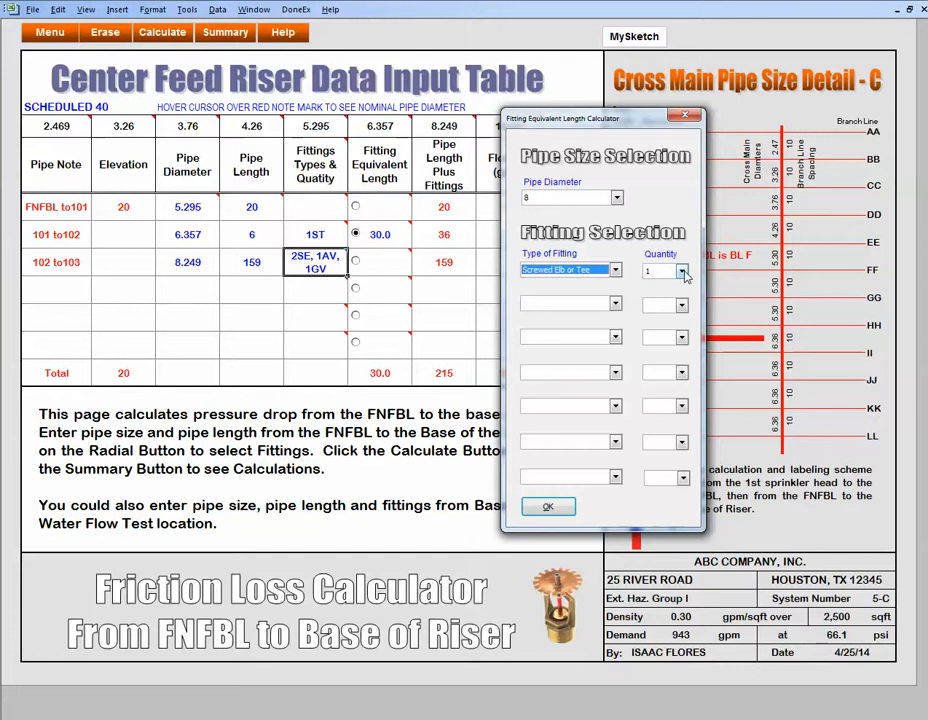
Step: Set the 102 to 103 pipe's fittings to two Screwed Elb or Tee and one Alarm Dry Pipe Valve
{"action": "left_click", "coordinate": [681, 270]}
{"action": "left_click", "coordinate": [647, 298]}
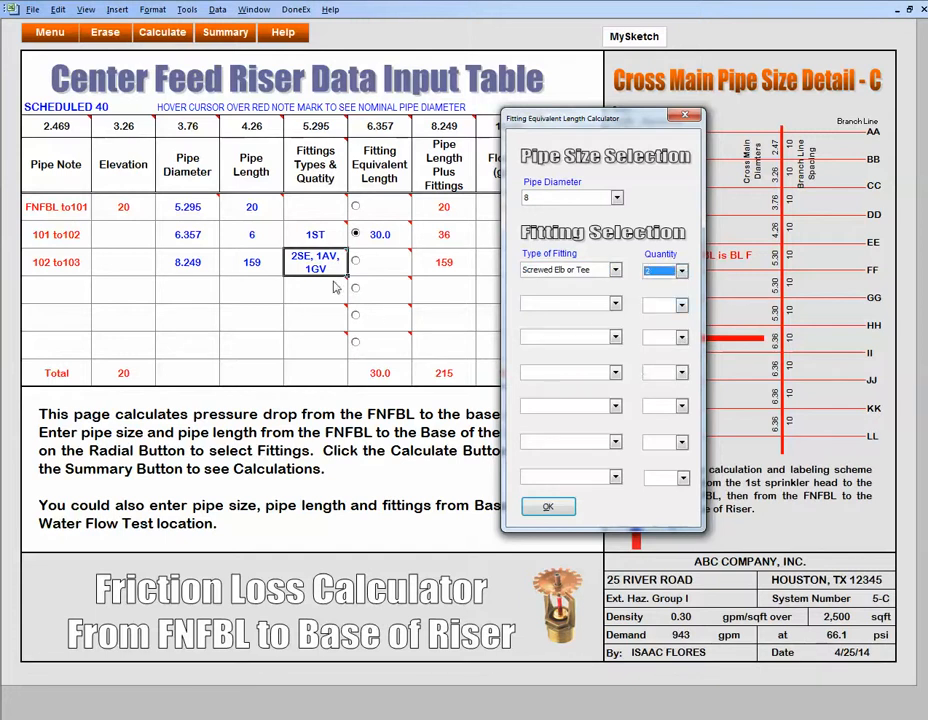
{"action": "left_click", "coordinate": [615, 304]}
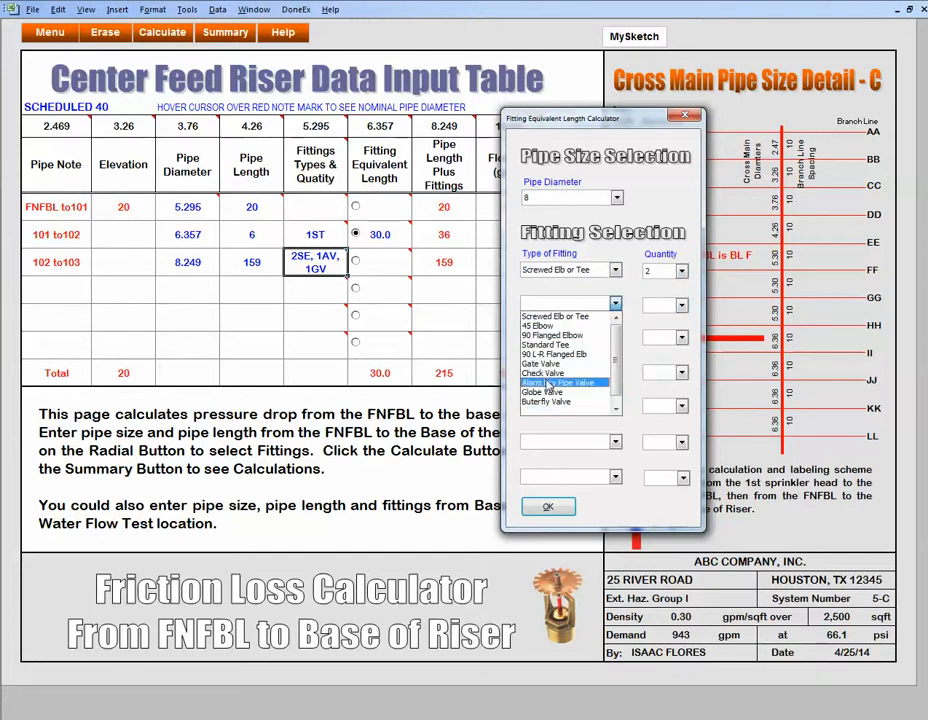
{"action": "left_click", "coordinate": [563, 381]}
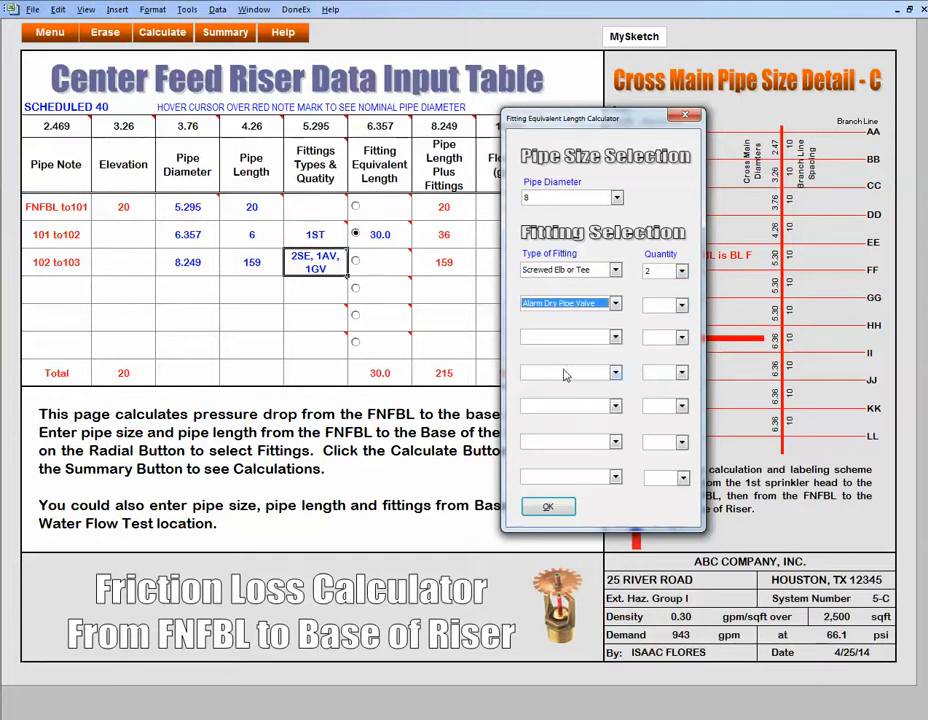
{"action": "left_click", "coordinate": [683, 306]}
{"action": "left_click", "coordinate": [658, 320]}
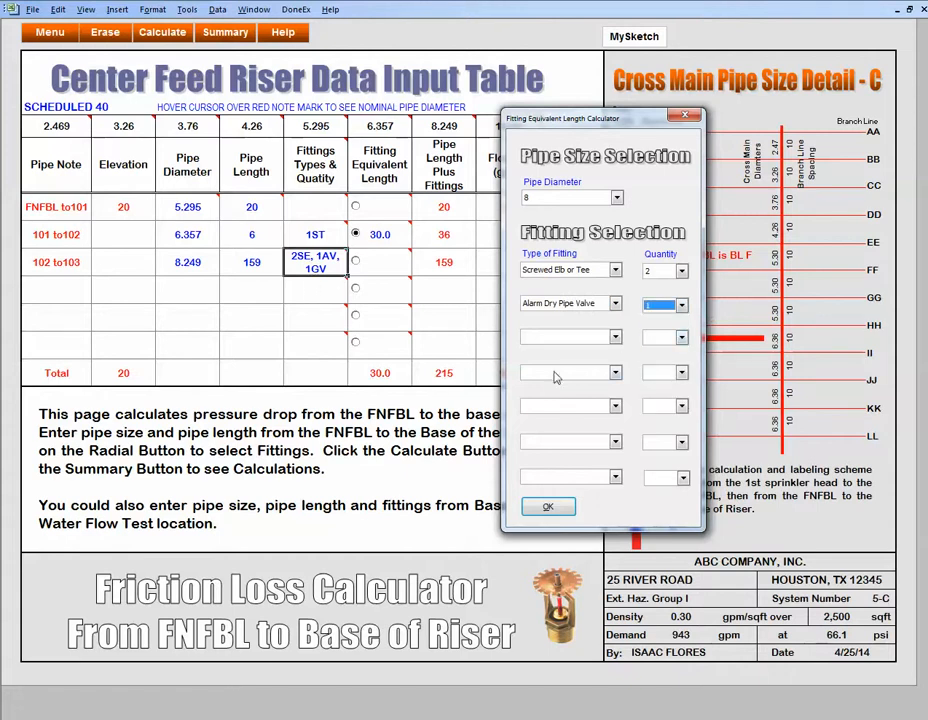
Step: Add one Gate Valve to the 102 to 103 pipe's fittings and confirm the equivalent length calculation
{"action": "left_click", "coordinate": [565, 337]}
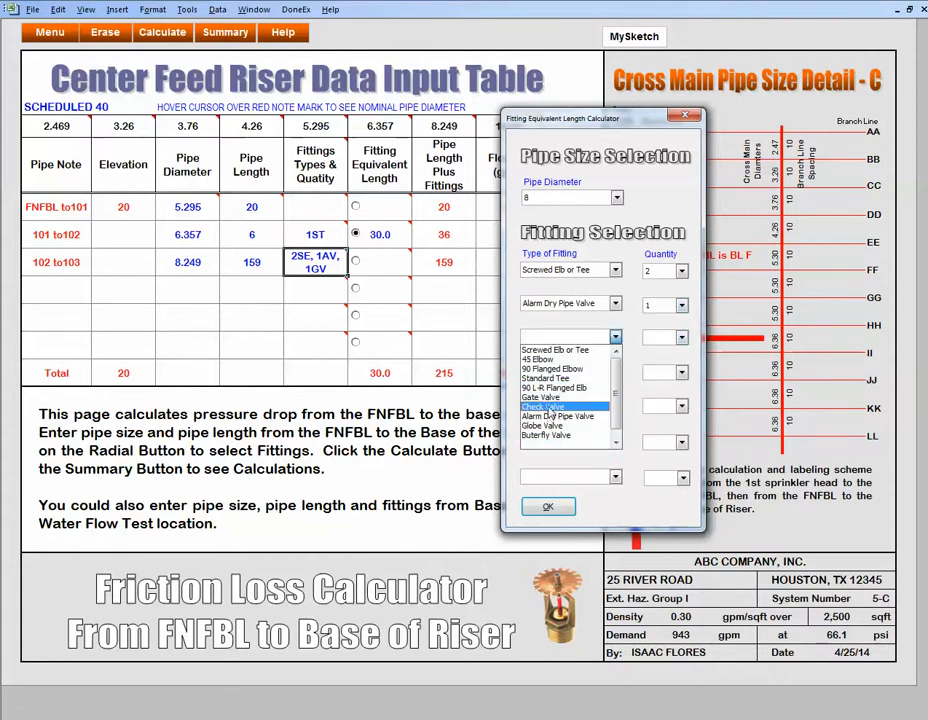
{"action": "left_click", "coordinate": [545, 397]}
{"action": "left_click", "coordinate": [681, 338]}
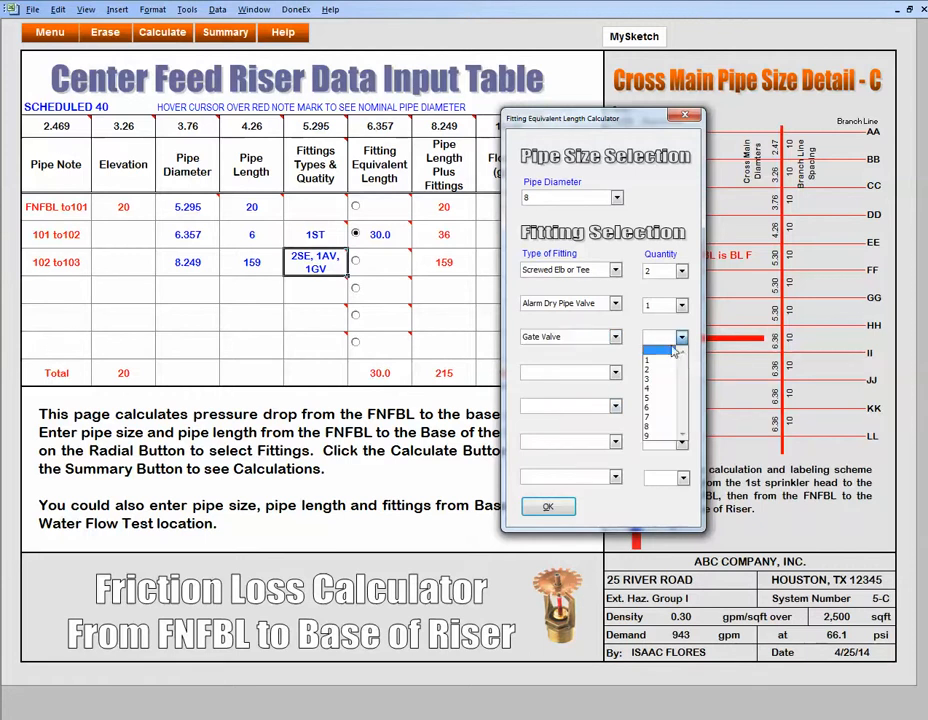
{"action": "left_click", "coordinate": [660, 356]}
{"action": "left_click", "coordinate": [550, 507]}
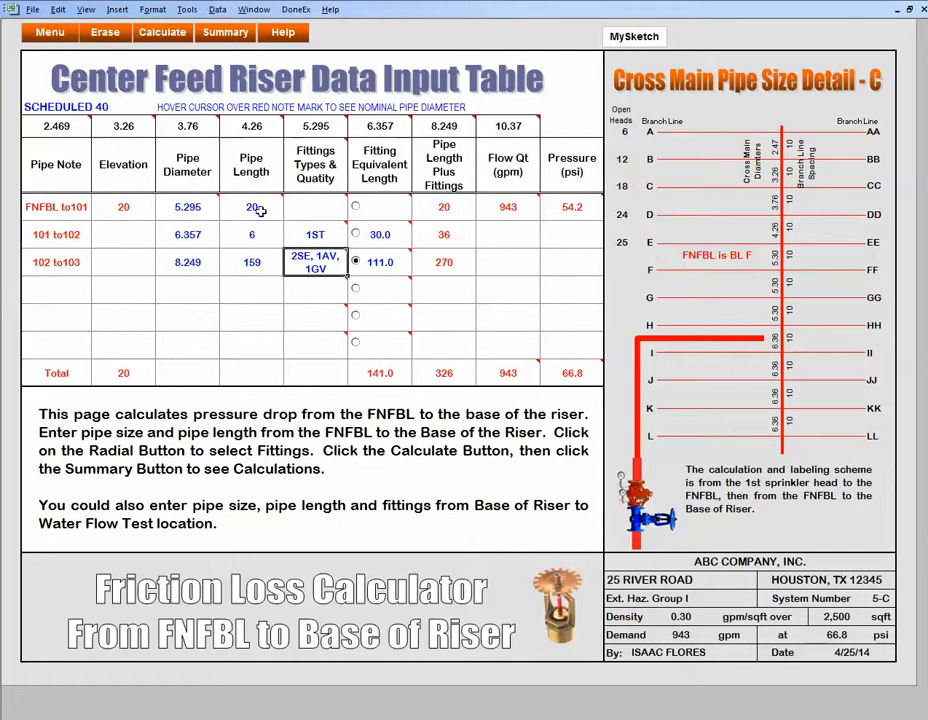
Step: Review the pipe lengths, the lengths plus fittings, and the total flow and pressure needed at the base of the riser
{"action": "left_click_drag", "start_coordinate": [252, 208], "coordinate": [256, 258]}
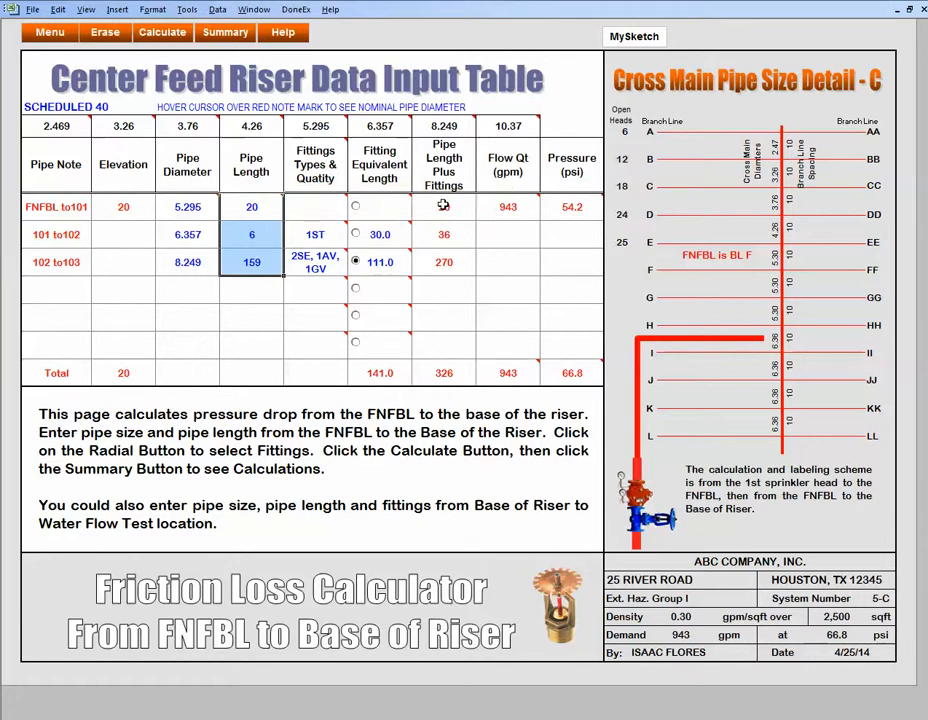
{"action": "left_click_drag", "start_coordinate": [443, 205], "coordinate": [443, 260]}
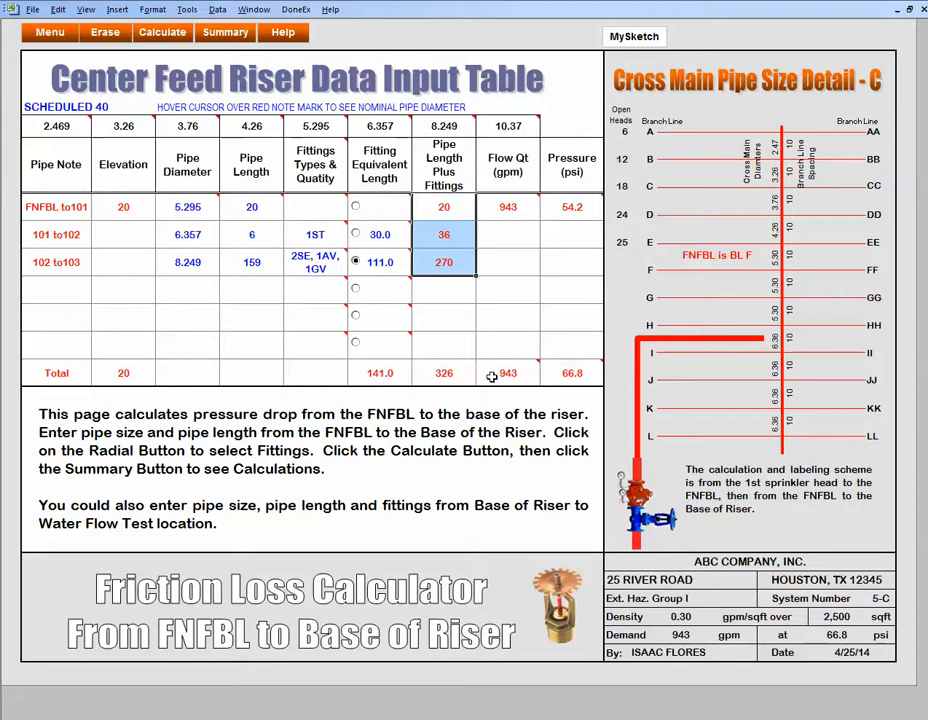
{"action": "mouse_move", "coordinate": [506, 374]}
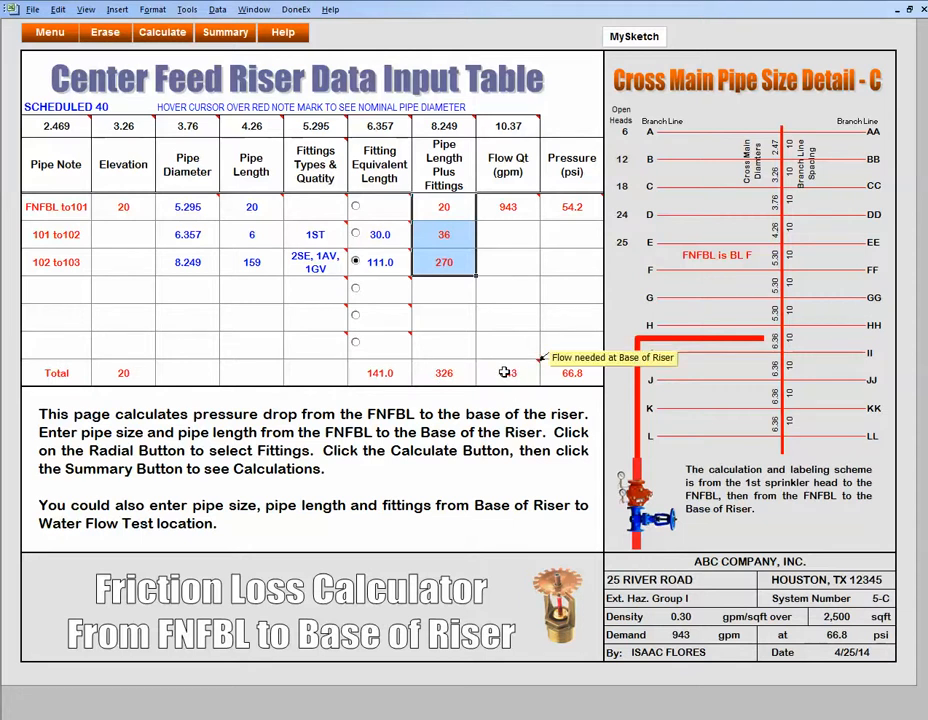
{"action": "left_click", "coordinate": [506, 374]}
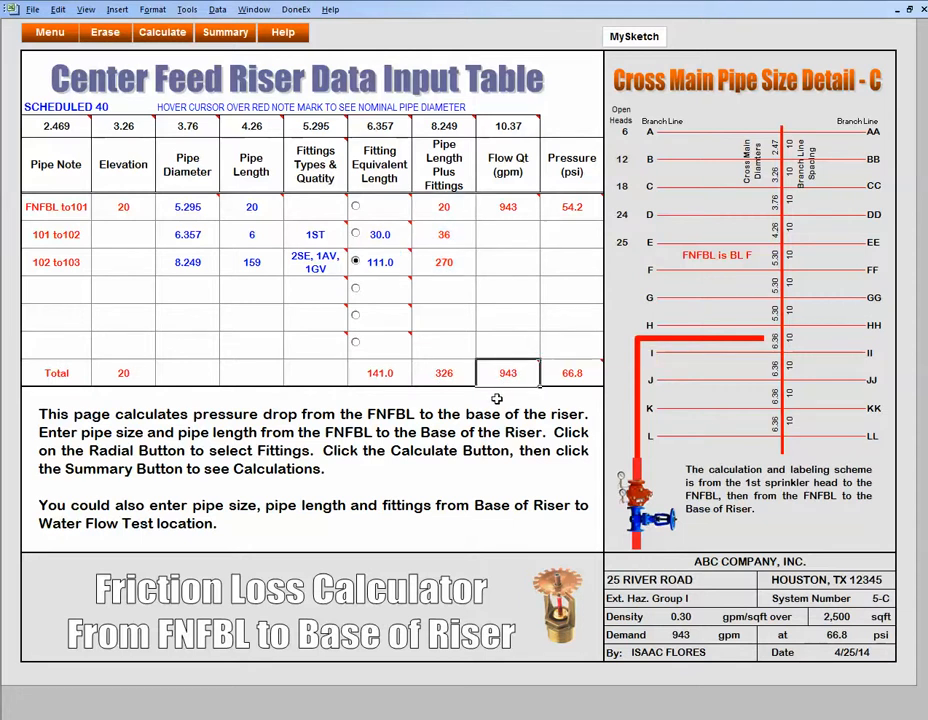
{"action": "left_click", "coordinate": [571, 374]}
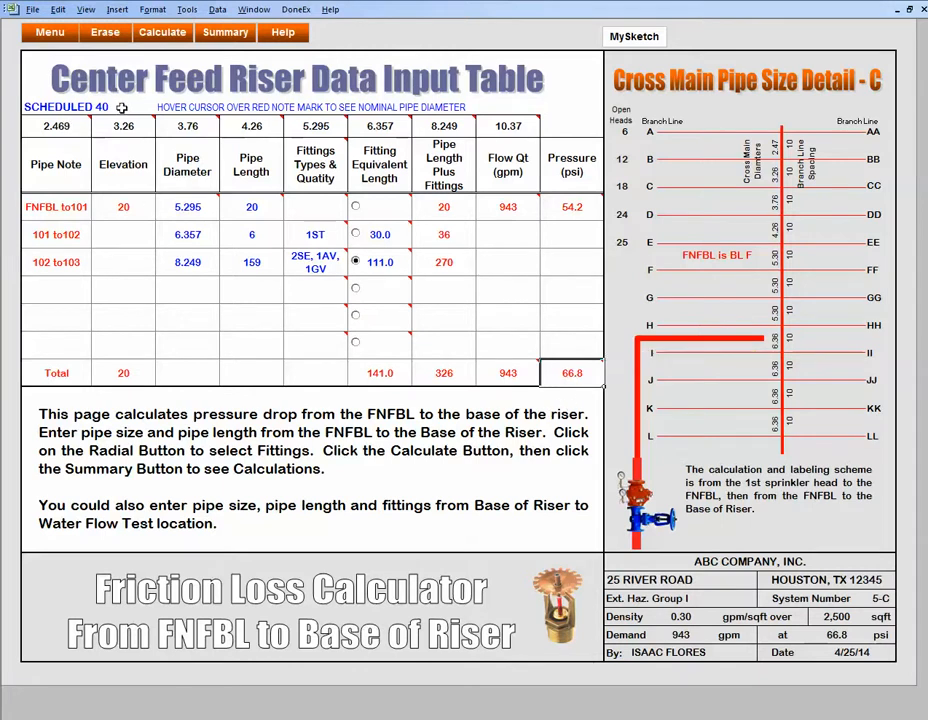
Step: Run the riser calculation and open the Hydraulic Calculations summary to review the sprinklers on branch lines A through E
{"action": "left_click", "coordinate": [165, 36]}
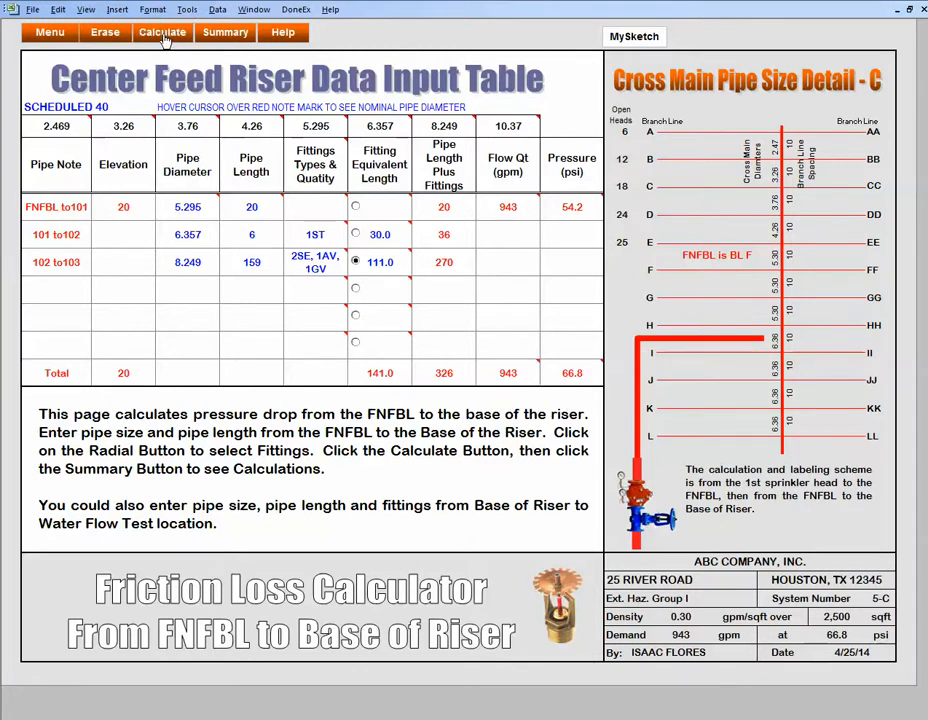
{"action": "left_click", "coordinate": [226, 33]}
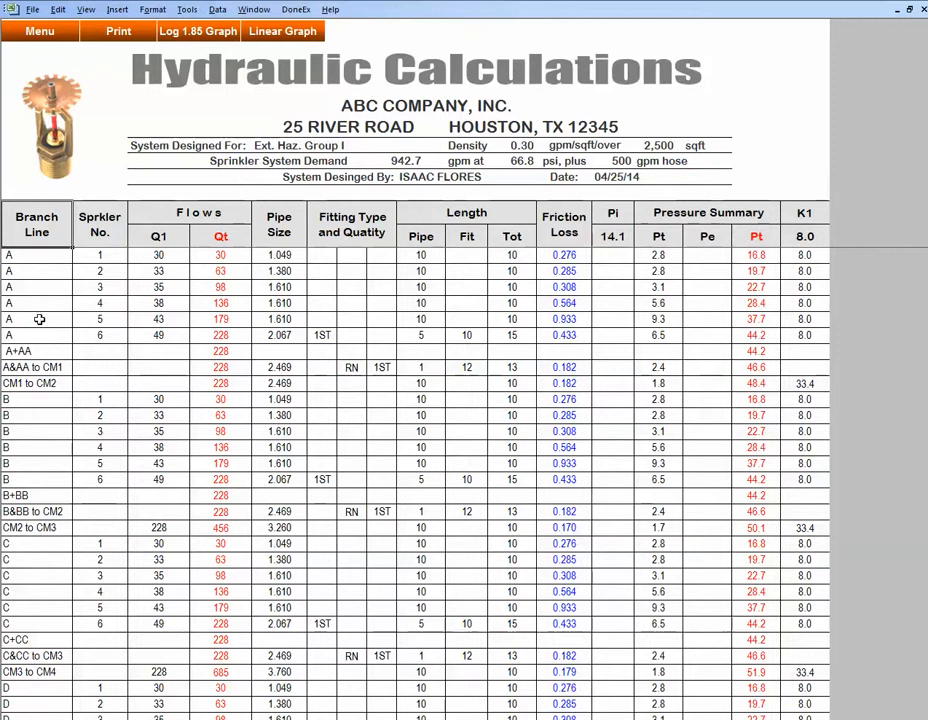
{"action": "left_click_drag", "start_coordinate": [17, 256], "coordinate": [105, 334]}
{"action": "left_click_drag", "start_coordinate": [8, 400], "coordinate": [170, 479]}
{"action": "scroll", "coordinate": [172, 478], "scroll_direction": "down", "scroll_amount": 2}
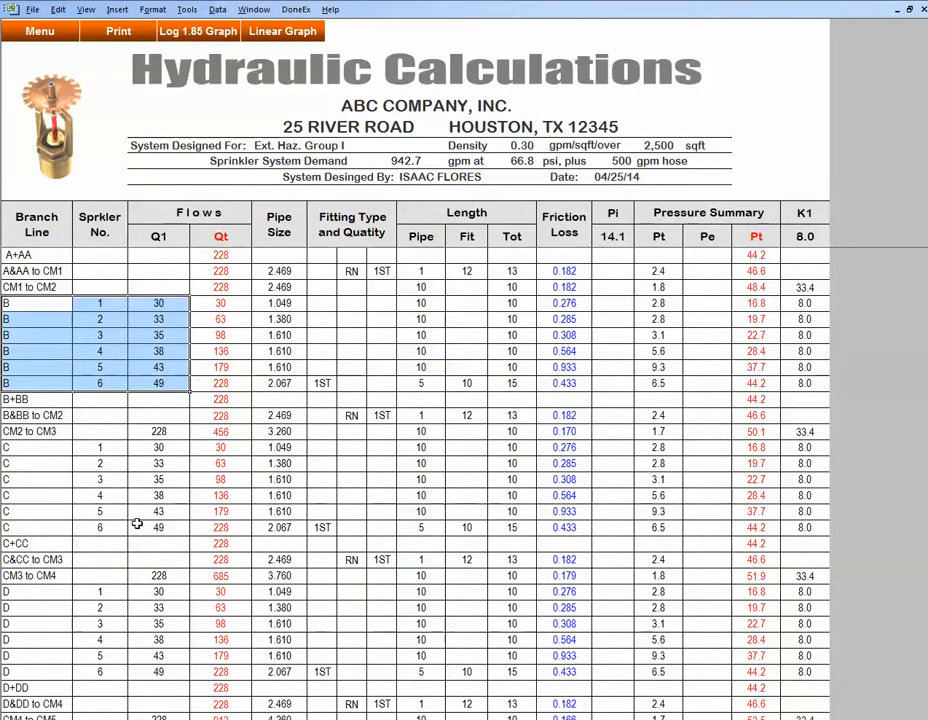
{"action": "scroll", "coordinate": [137, 408], "scroll_direction": "down", "scroll_amount": 3}
{"action": "left_click", "coordinate": [88, 593]}
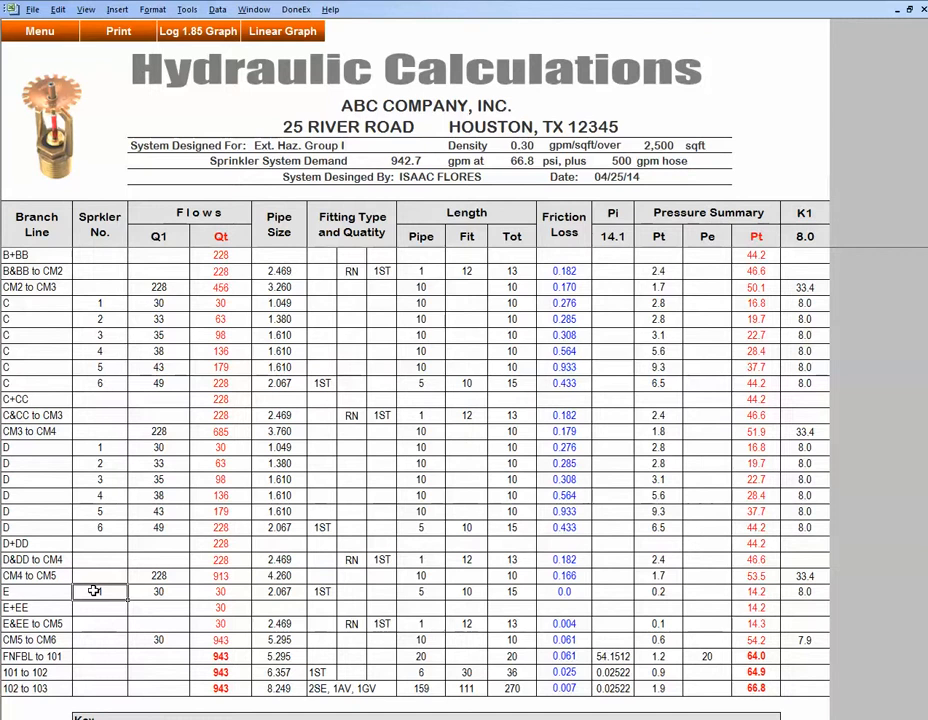
{"action": "scroll", "coordinate": [133, 317], "scroll_direction": "up", "scroll_amount": 4}
{"action": "scroll", "coordinate": [133, 317], "scroll_direction": "up", "scroll_amount": 1}
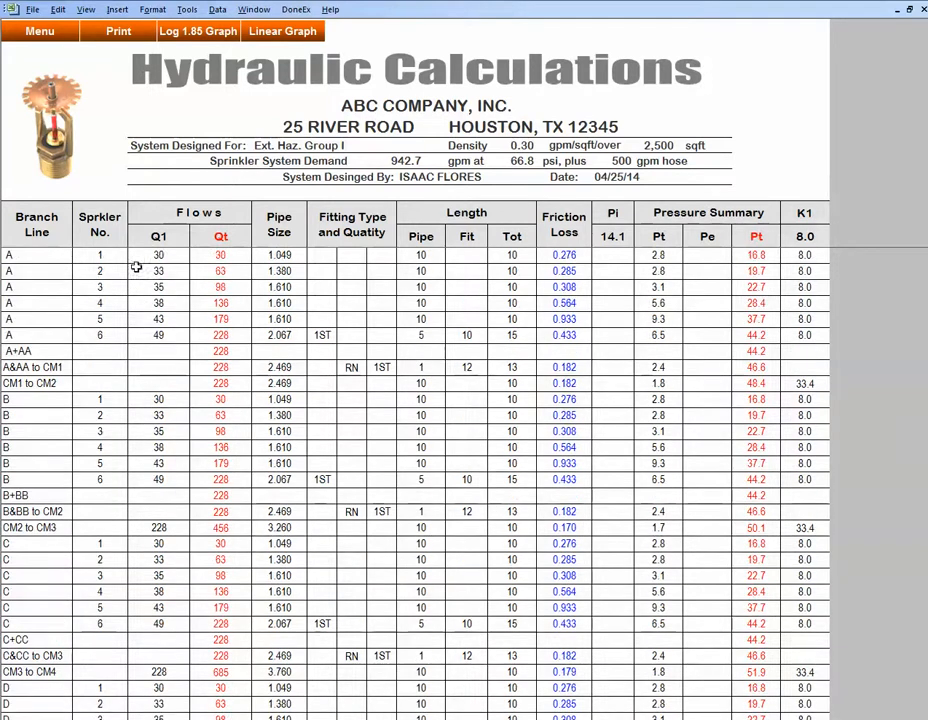
Step: Examine the summary's sprinkler number, flow, pipe size, fitting, length, friction loss, Pi and Pressure Summary columns
{"action": "left_click", "coordinate": [100, 216]}
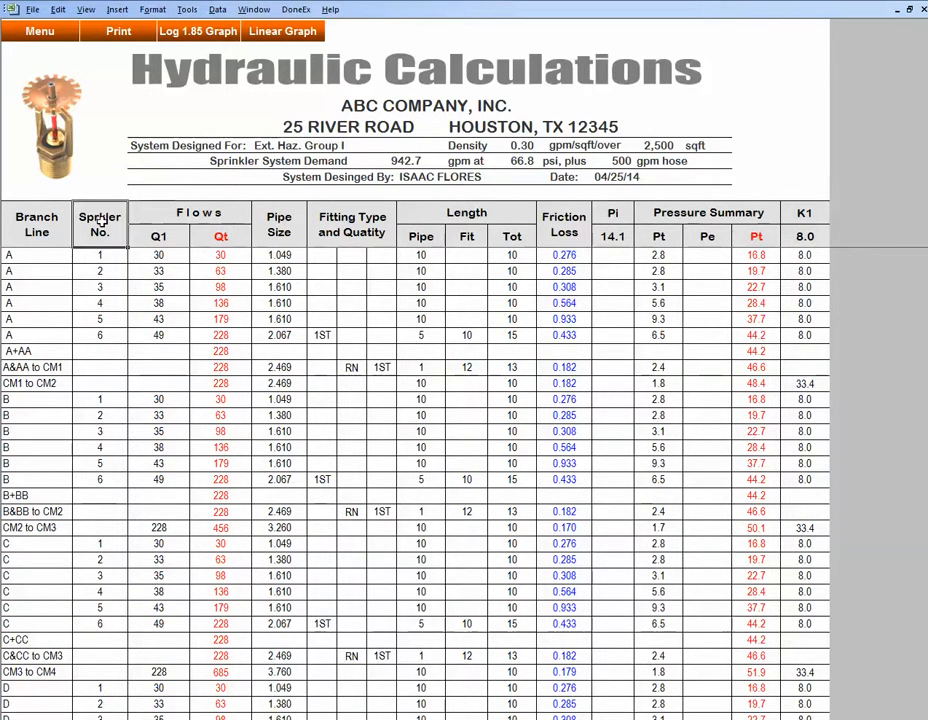
{"action": "left_click", "coordinate": [193, 213]}
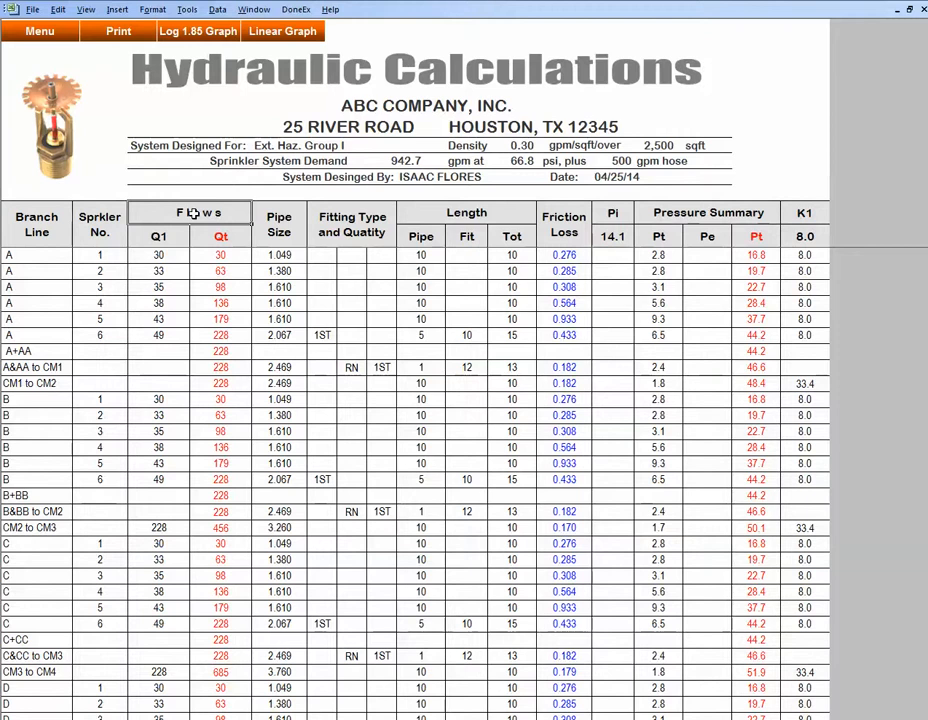
{"action": "left_click_drag", "start_coordinate": [278, 226], "coordinate": [279, 559]}
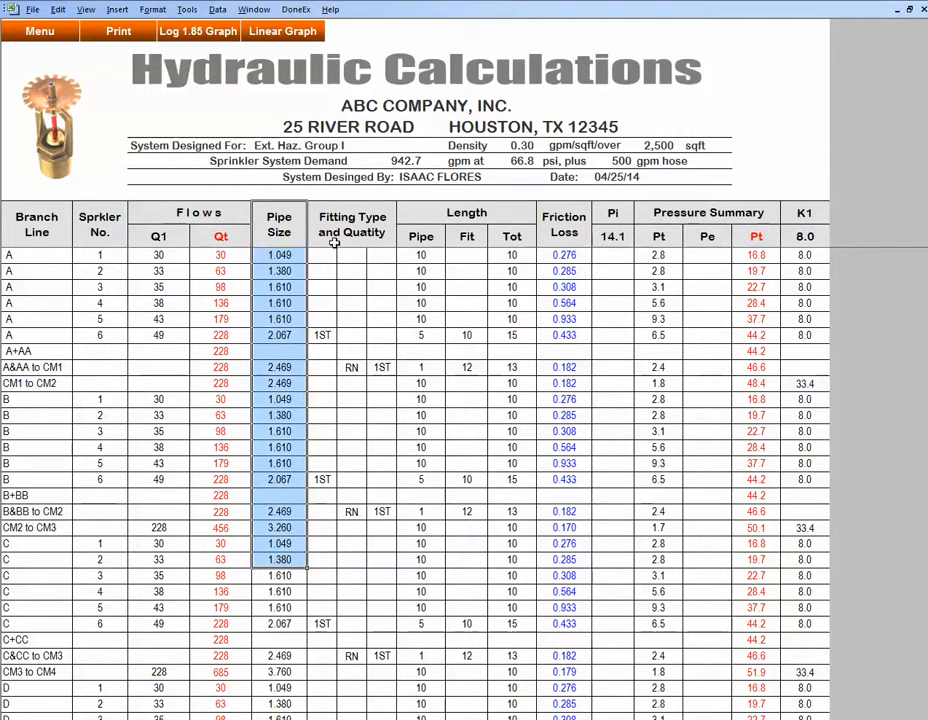
{"action": "left_click", "coordinate": [316, 337]}
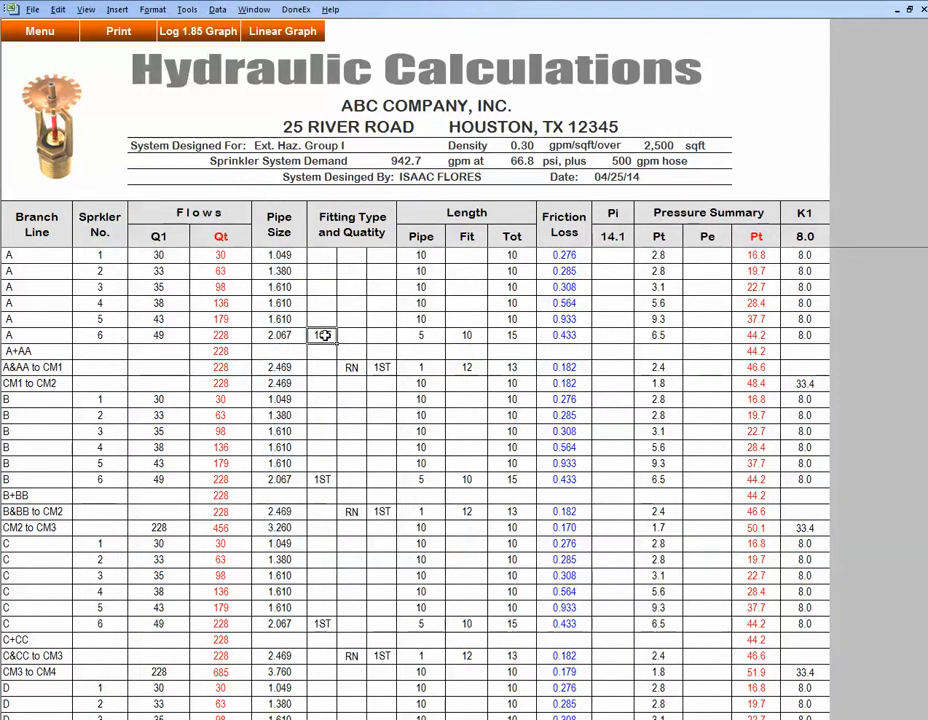
{"action": "left_click", "coordinate": [376, 369]}
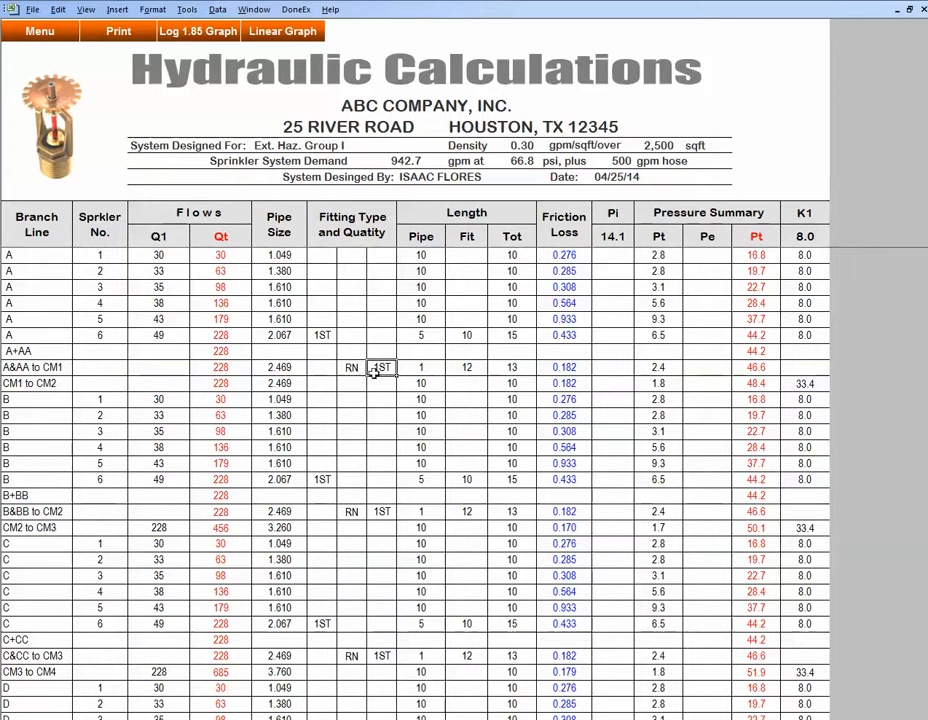
{"action": "left_click", "coordinate": [421, 236]}
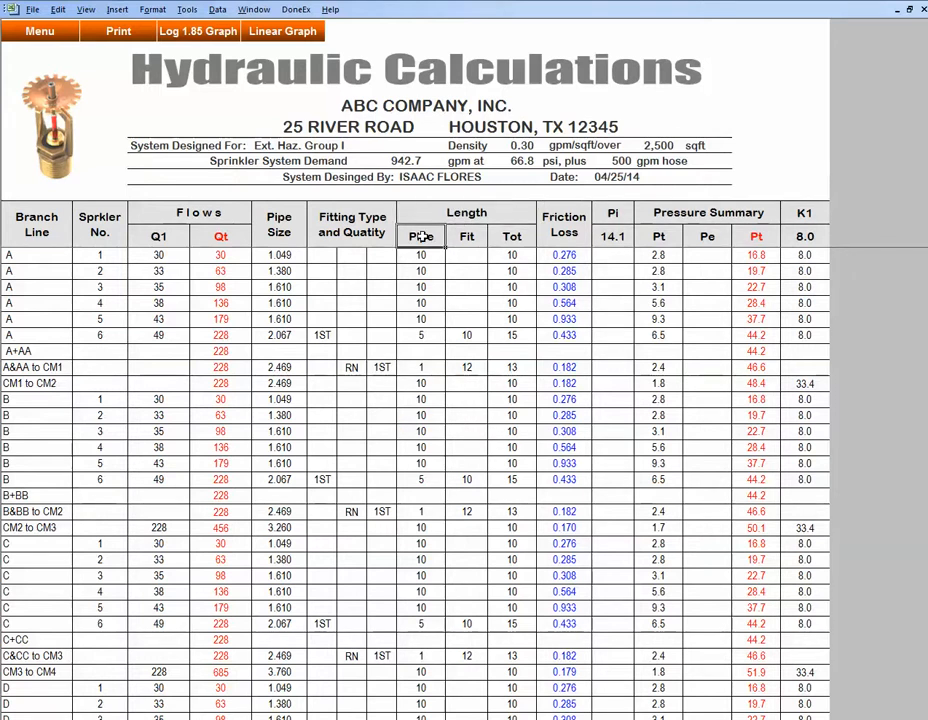
{"action": "left_click", "coordinate": [468, 335]}
{"action": "left_click", "coordinate": [467, 367]}
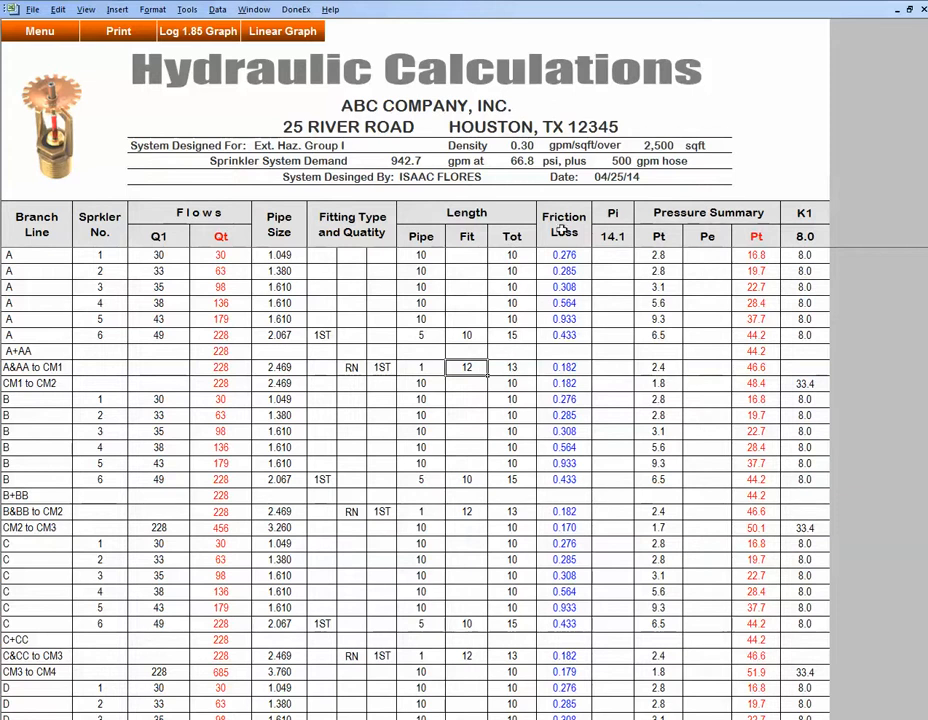
{"action": "left_click_drag", "start_coordinate": [565, 222], "coordinate": [569, 415]}
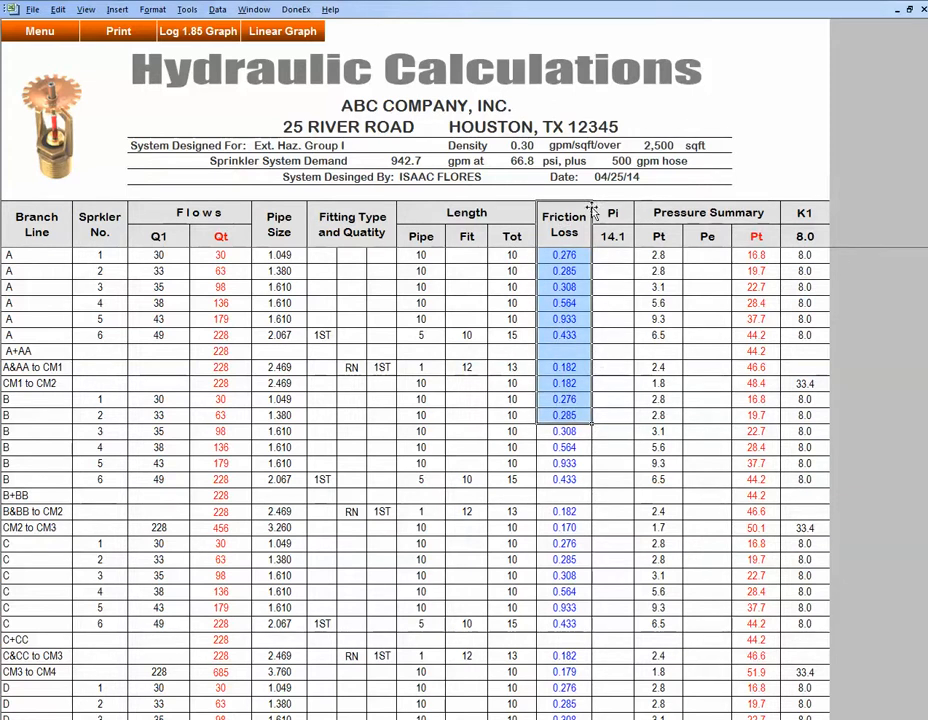
{"action": "left_click", "coordinate": [620, 238]}
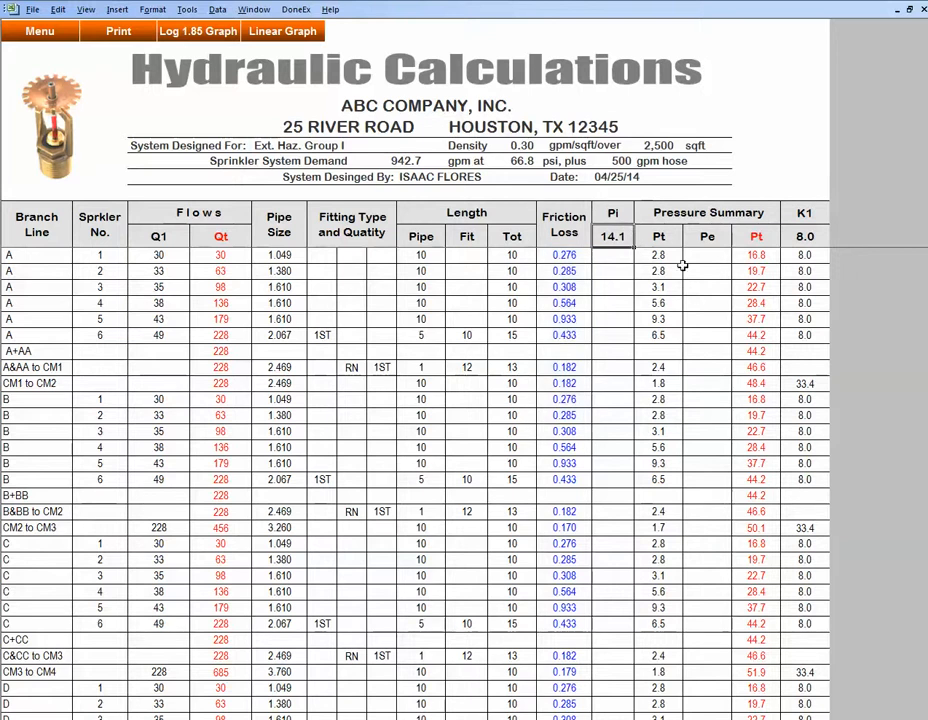
{"action": "left_click", "coordinate": [679, 214]}
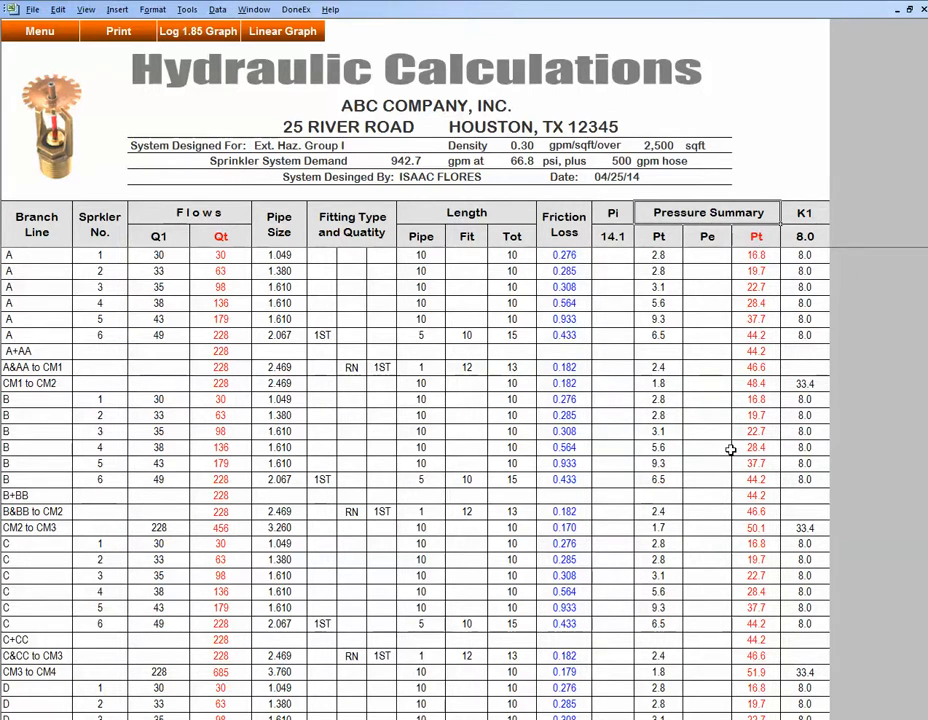
Step: Review the 102 to 103 row of the summary and check the 101 to 102 and 102 to 103 fittings against the key
{"action": "scroll", "coordinate": [729, 505], "scroll_direction": "down", "scroll_amount": 3}
{"action": "scroll", "coordinate": [726, 452], "scroll_direction": "down", "scroll_amount": 6}
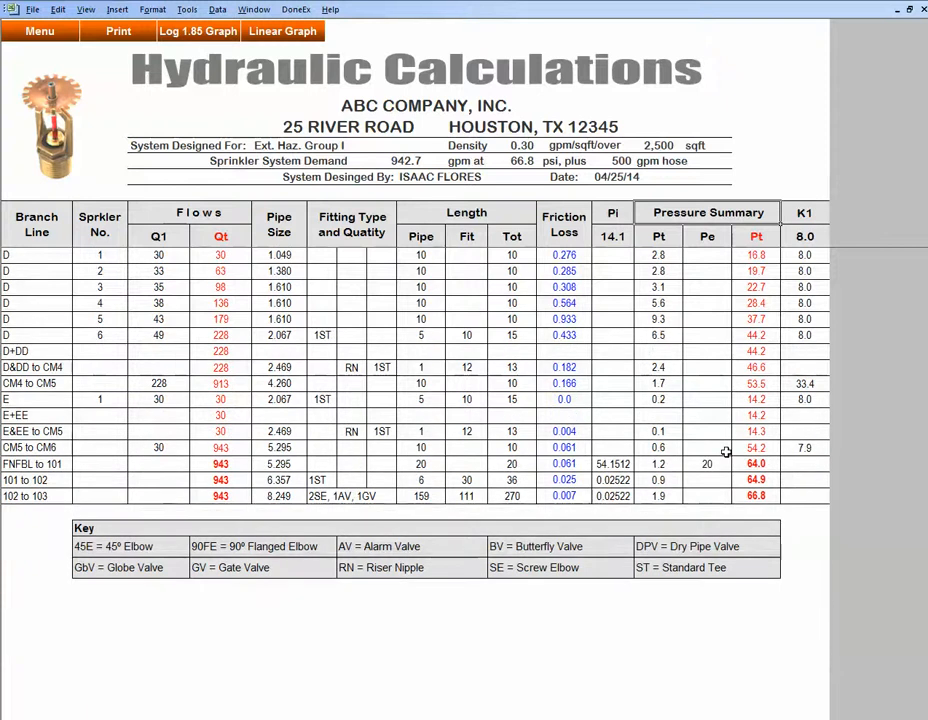
{"action": "left_click_drag", "start_coordinate": [5, 496], "coordinate": [789, 497]}
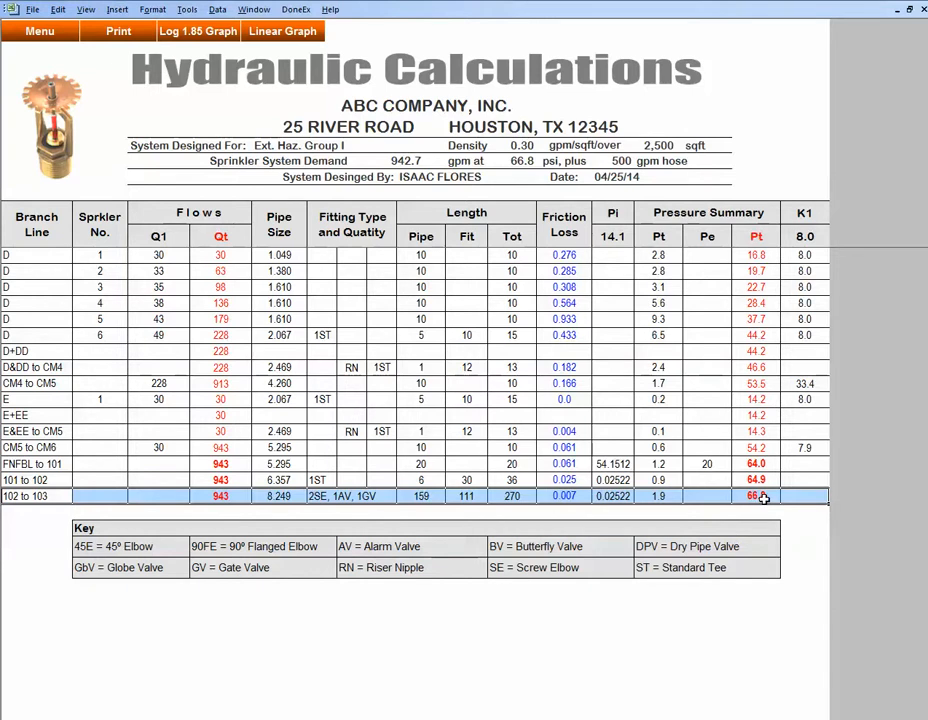
{"action": "left_click", "coordinate": [317, 481]}
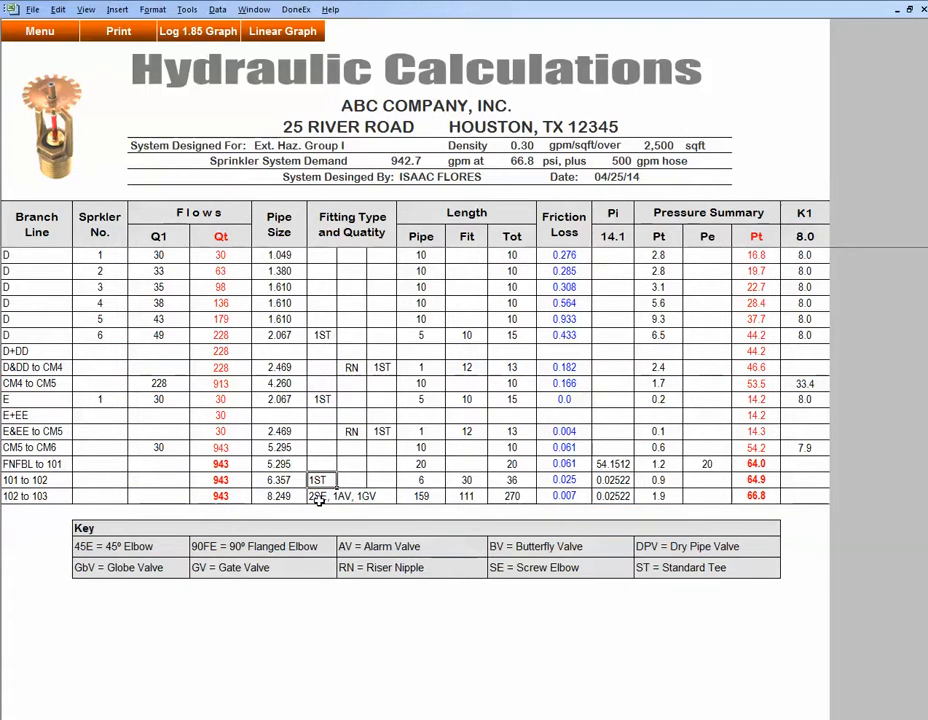
{"action": "double_click", "coordinate": [318, 497]}
{"action": "left_click_drag", "start_coordinate": [334, 496], "coordinate": [376, 497]}
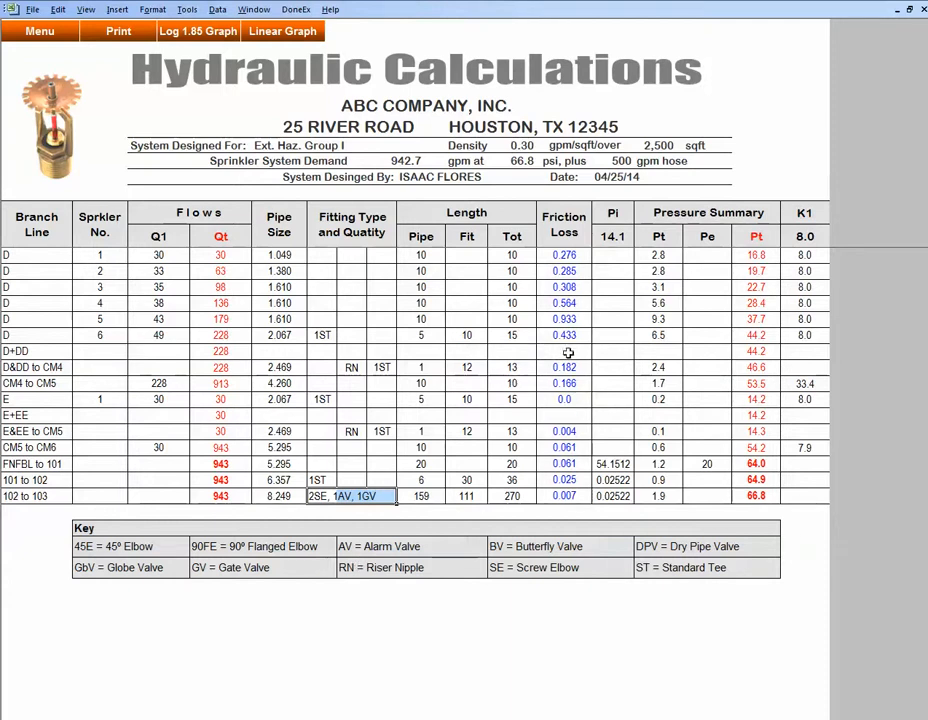
Step: View the Linear Graph and switch to the Log 1.85 Graph to review its water flow test, hose demand and sprinkler demand data
{"action": "left_click", "coordinate": [284, 33]}
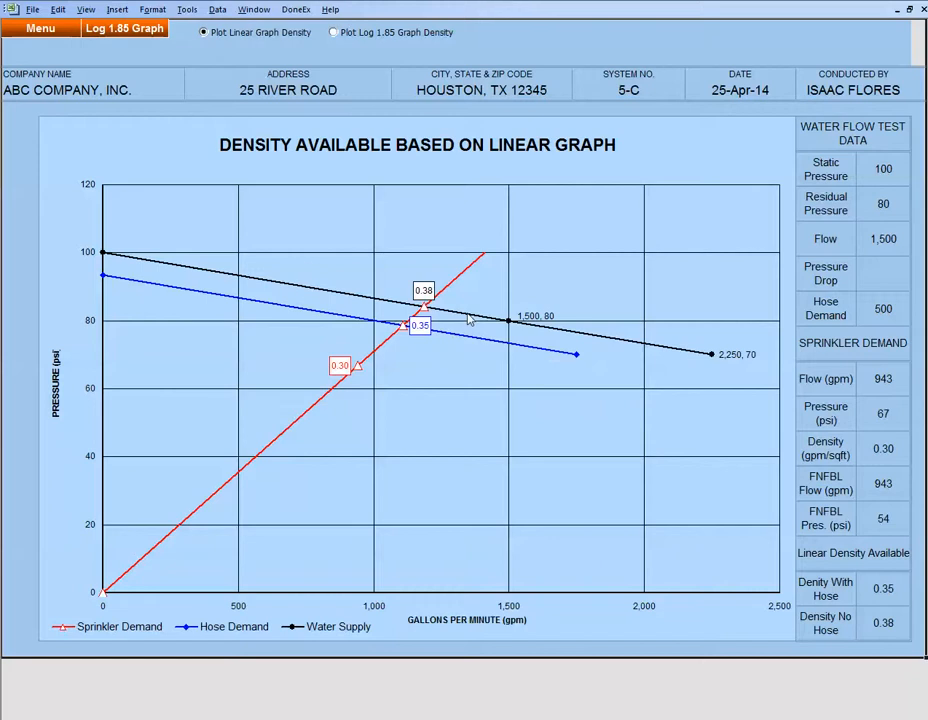
{"action": "left_click", "coordinate": [133, 35]}
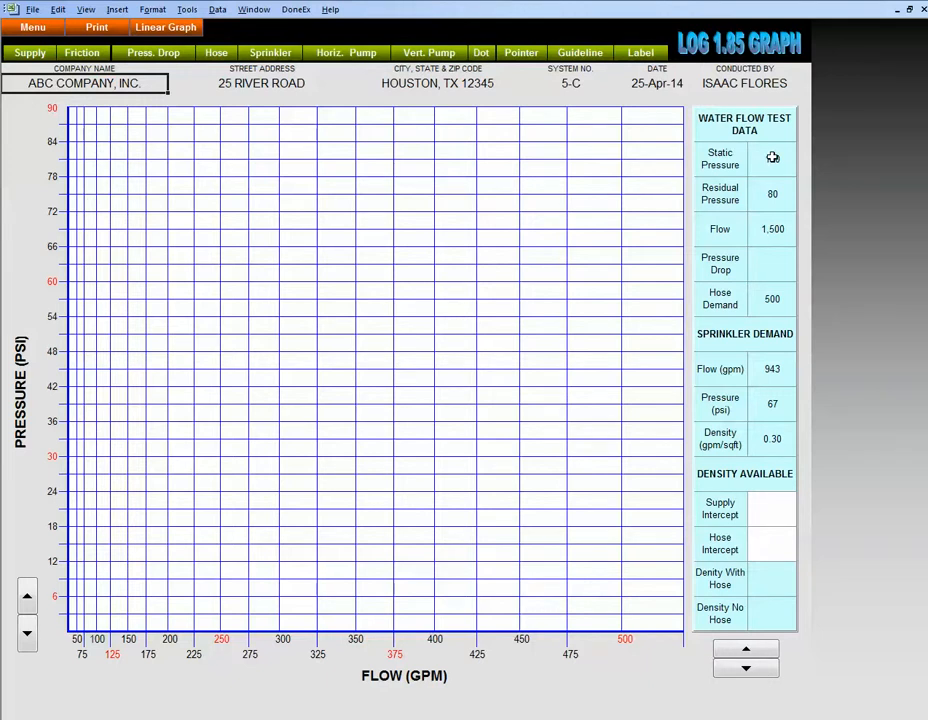
{"action": "left_click_drag", "start_coordinate": [772, 157], "coordinate": [779, 225]}
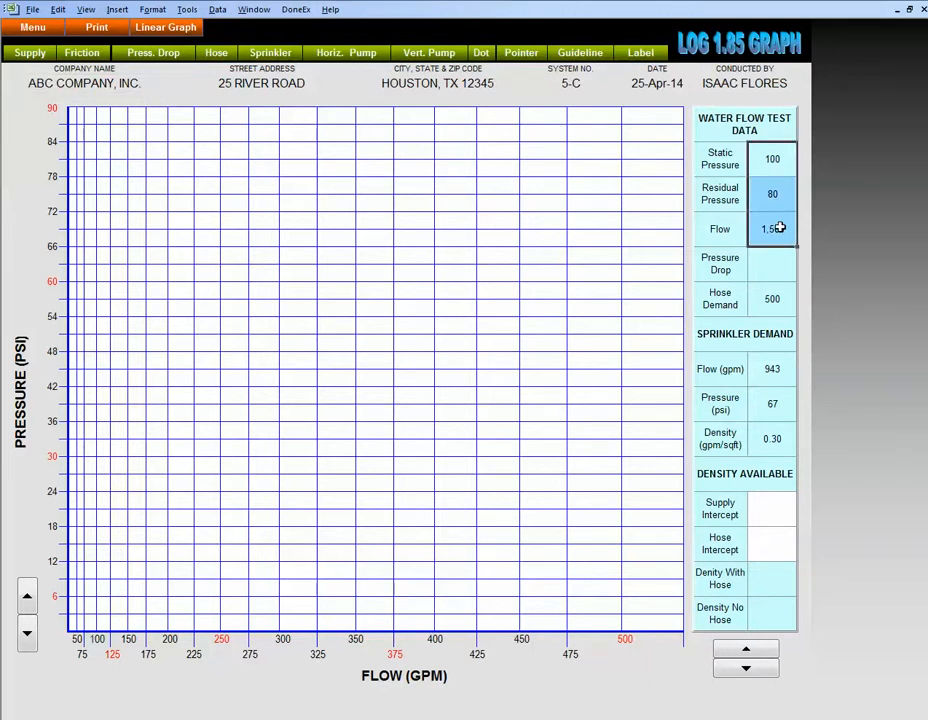
{"action": "left_click", "coordinate": [766, 300]}
{"action": "left_click", "coordinate": [772, 362]}
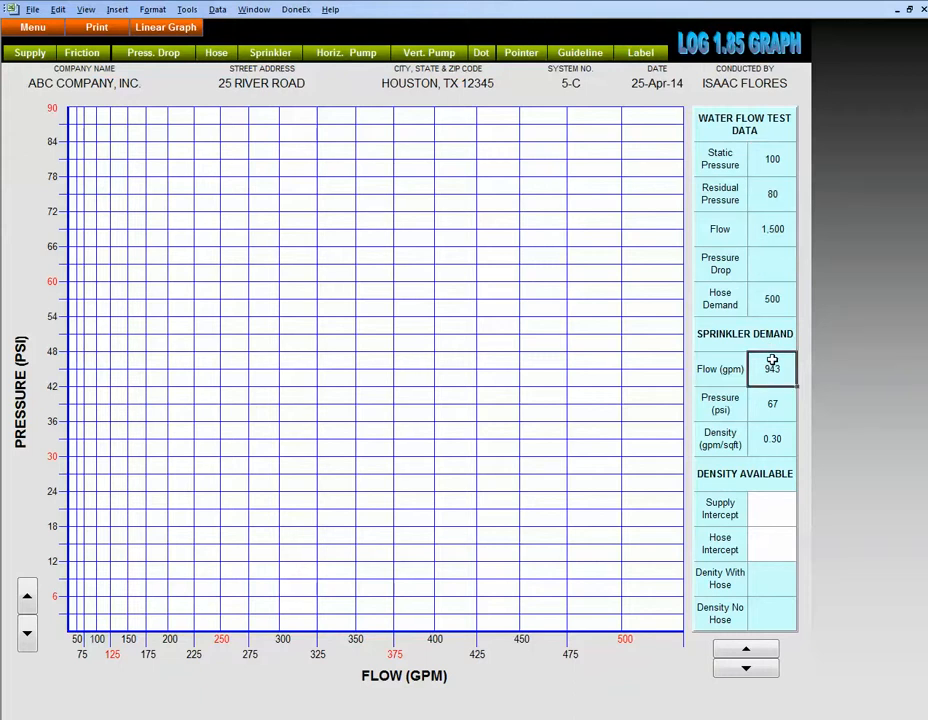
Step: Review the sprinkler demand pressure and density, the supply and hose intercepts, and the density fields with and without hose
{"action": "left_click", "coordinate": [771, 403]}
{"action": "left_click", "coordinate": [771, 439]}
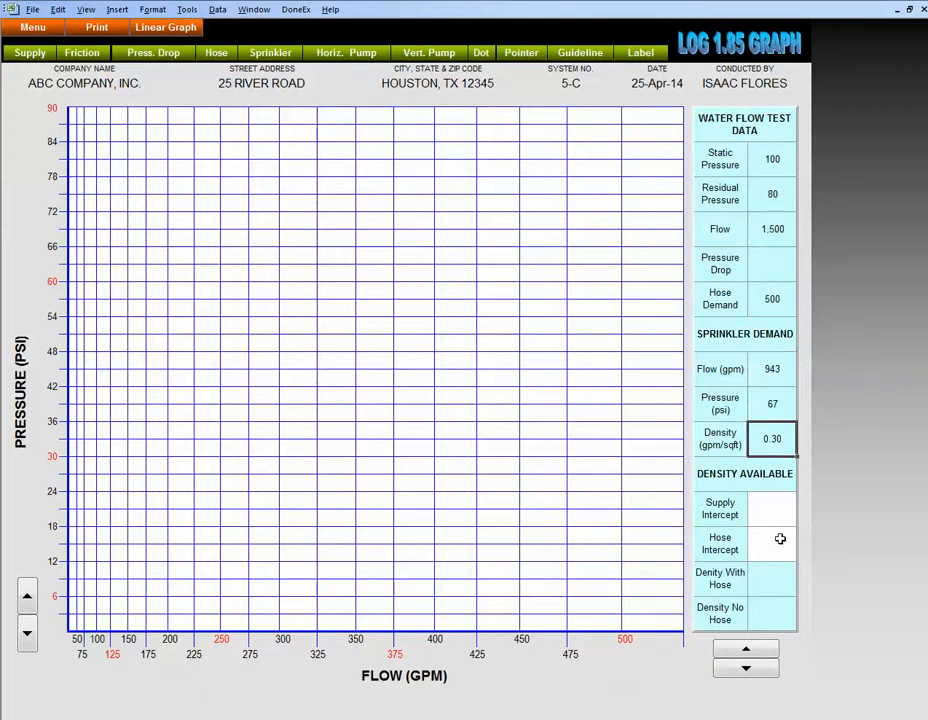
{"action": "left_click_drag", "start_coordinate": [767, 504], "coordinate": [768, 540]}
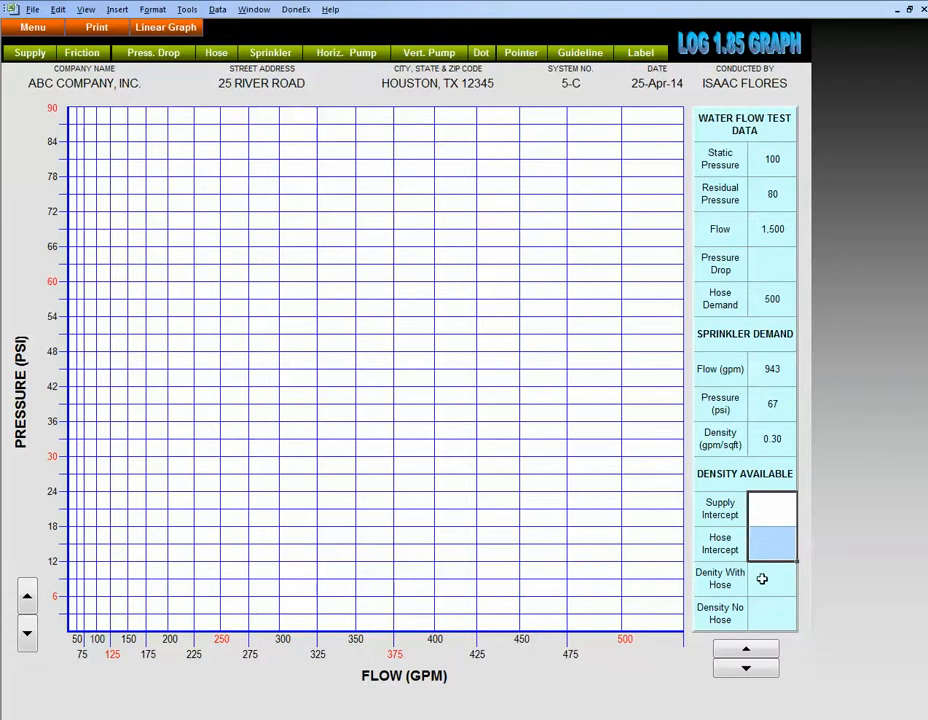
{"action": "left_click", "coordinate": [705, 585]}
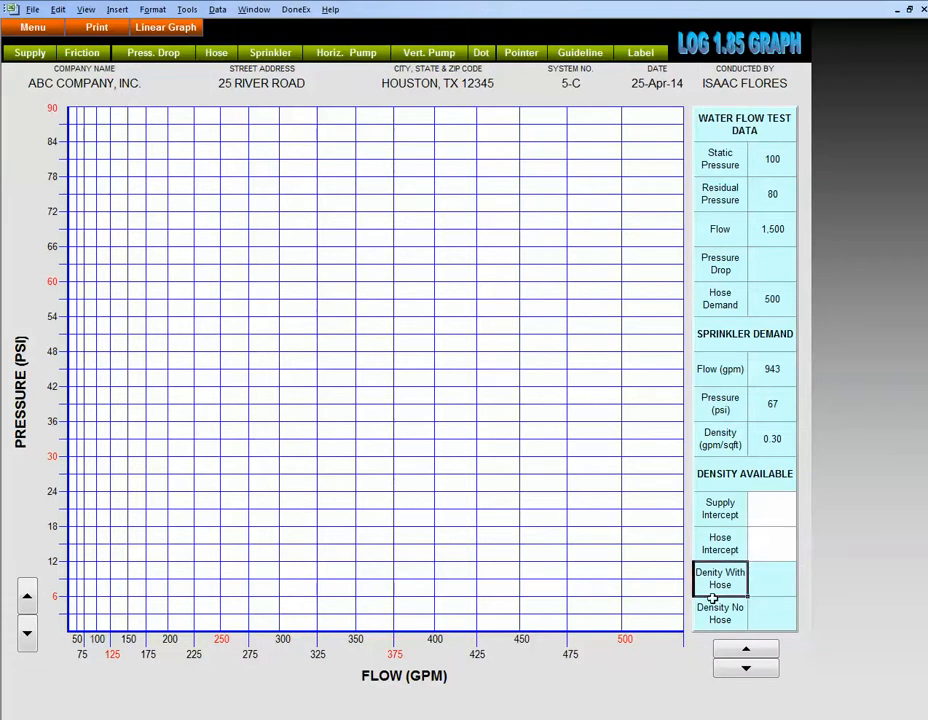
{"action": "left_click", "coordinate": [713, 608]}
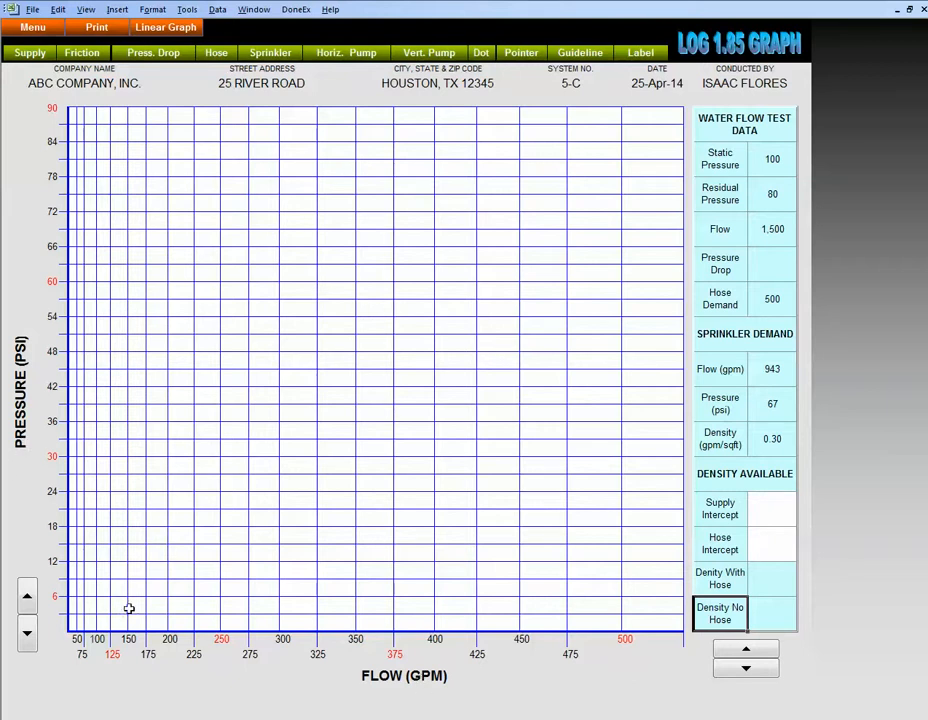
Step: Scale the graph's pressure axis to a maximum of 150 psi
{"action": "left_click", "coordinate": [28, 636]}
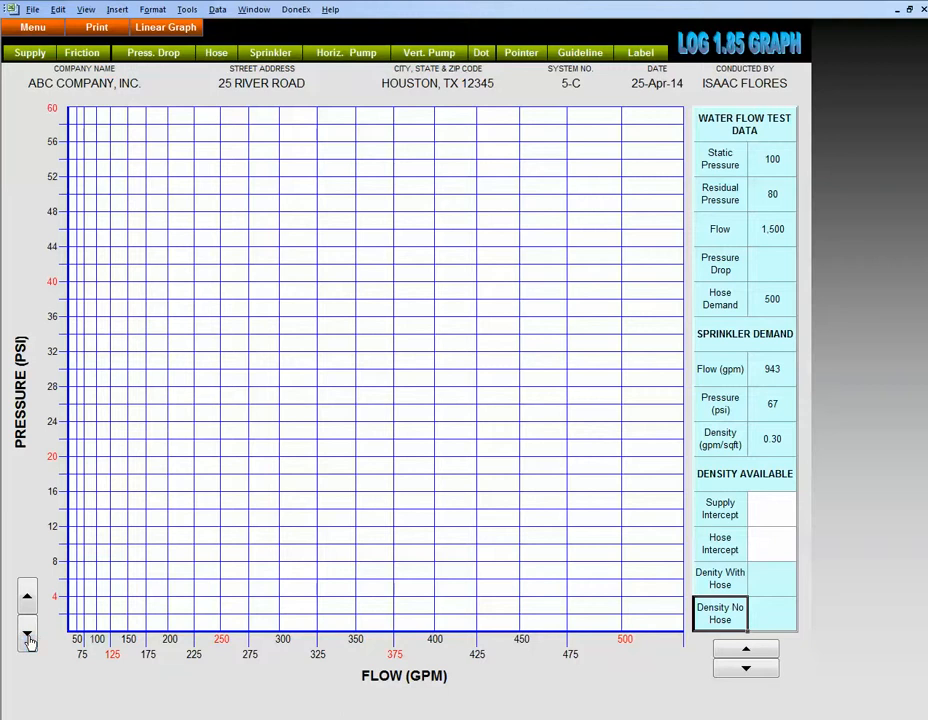
{"action": "left_click", "coordinate": [30, 641]}
{"action": "left_click", "coordinate": [30, 605]}
{"action": "left_click", "coordinate": [30, 605]}
{"action": "left_click", "coordinate": [30, 605]}
{"action": "left_click", "coordinate": [30, 605]}
{"action": "left_click", "coordinate": [30, 605]}
{"action": "left_click", "coordinate": [30, 605]}
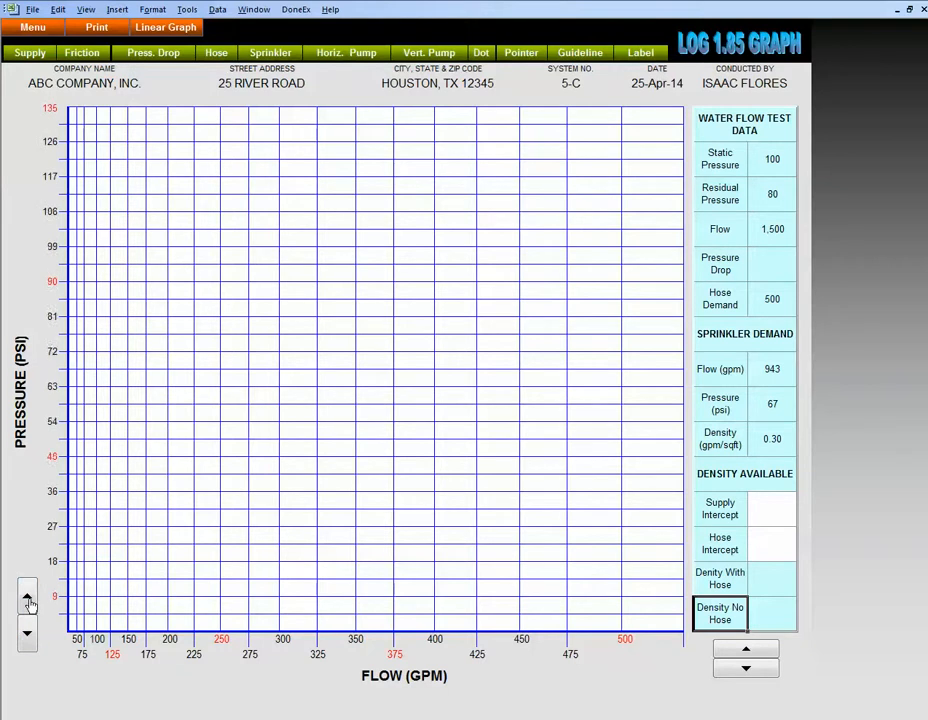
{"action": "left_click", "coordinate": [30, 604]}
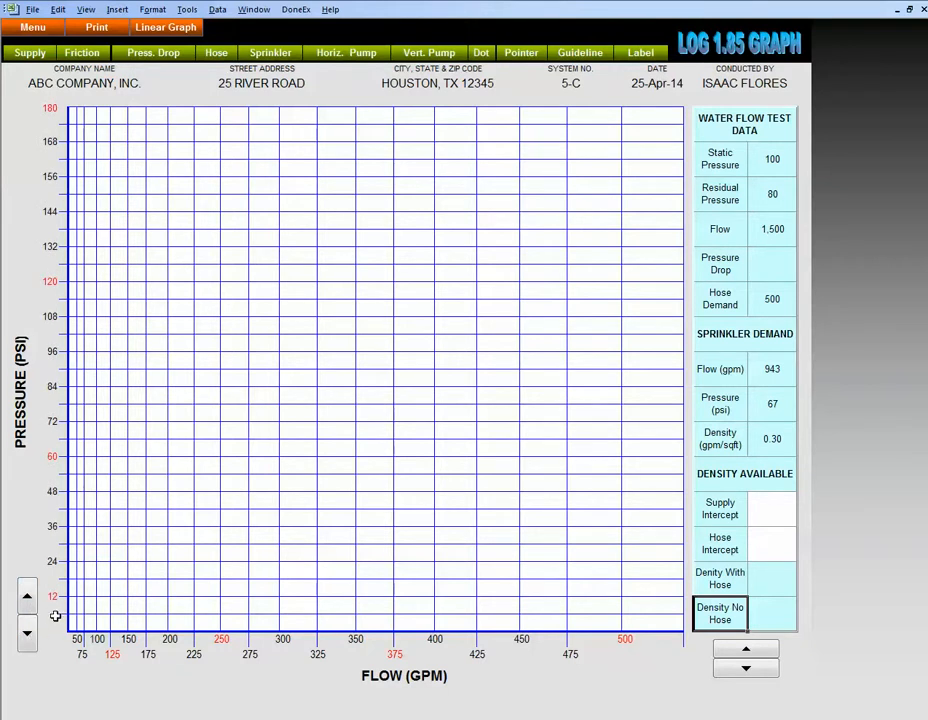
{"action": "left_click", "coordinate": [27, 637]}
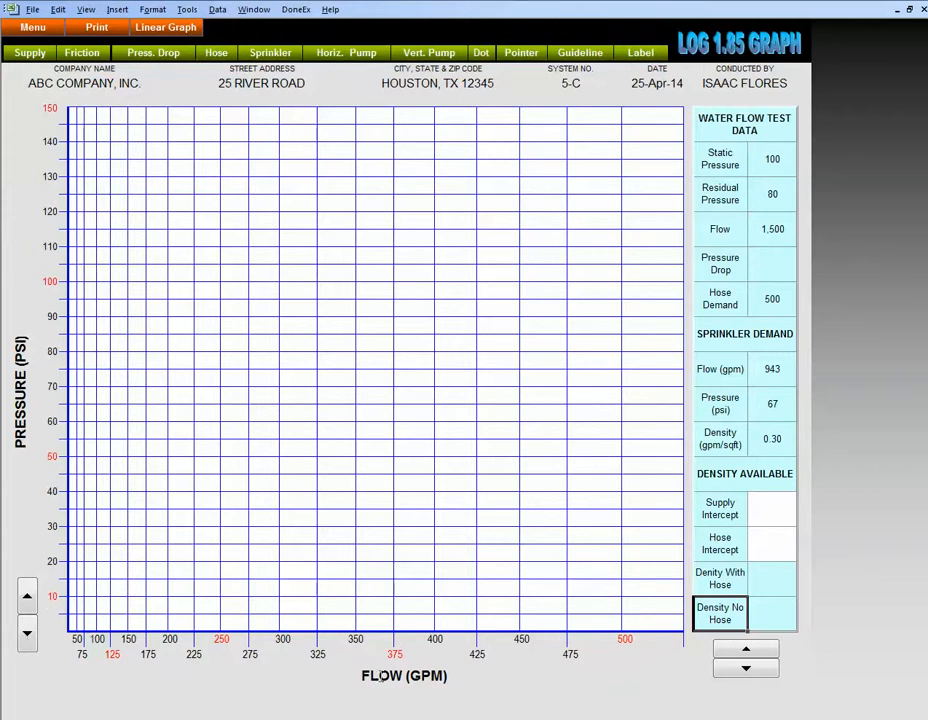
Step: Scale the graph's flow axis in 100 gpm increments so that its last label reads 2,000 gpm
{"action": "left_click", "coordinate": [746, 652]}
{"action": "left_click", "coordinate": [746, 652]}
{"action": "left_click", "coordinate": [746, 652]}
{"action": "left_click", "coordinate": [746, 652]}
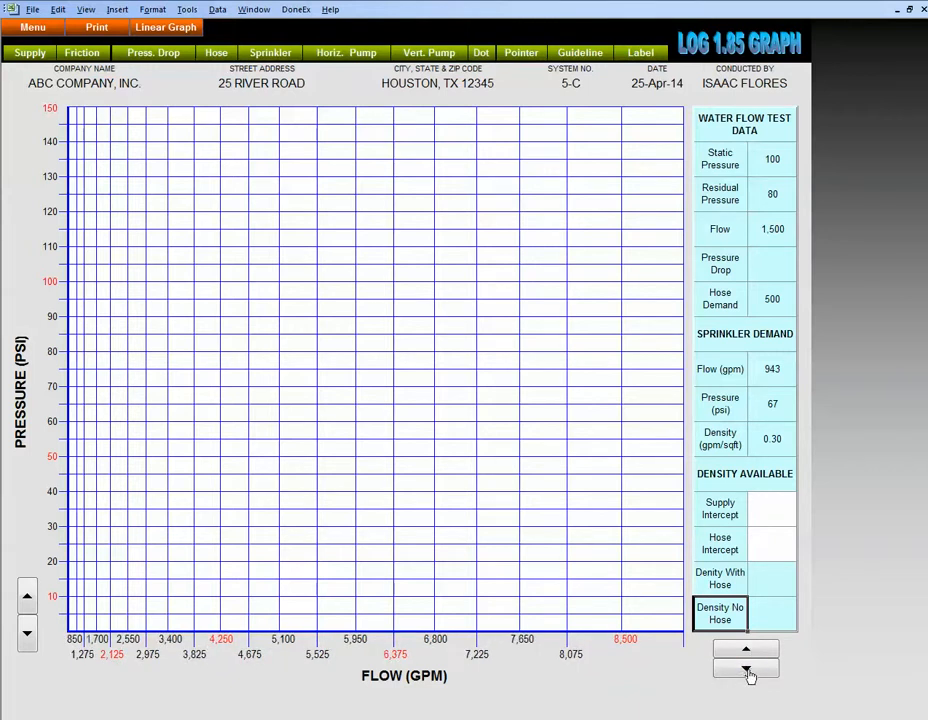
{"action": "left_click", "coordinate": [746, 668]}
{"action": "left_click", "coordinate": [746, 668]}
{"action": "left_click", "coordinate": [746, 668]}
{"action": "left_click", "coordinate": [746, 668]}
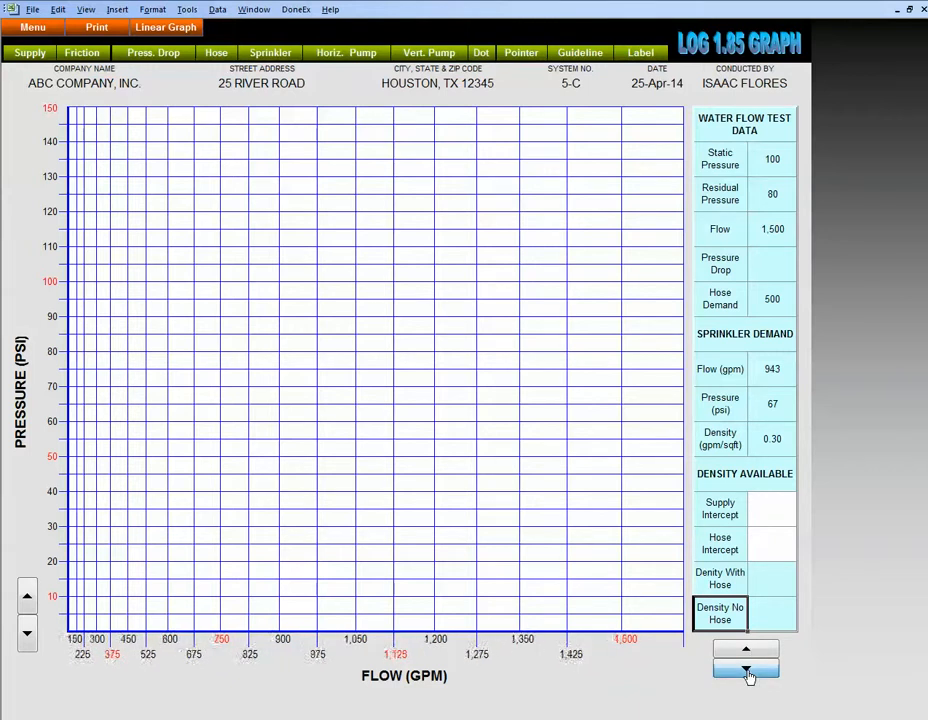
{"action": "left_click", "coordinate": [746, 668]}
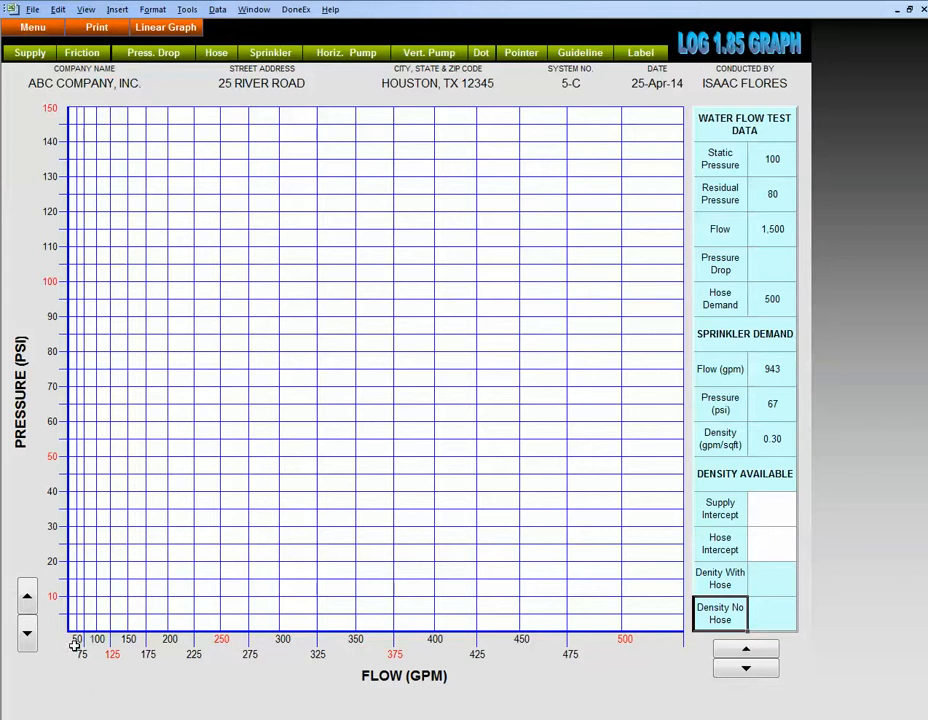
{"action": "left_click", "coordinate": [752, 652]}
{"action": "left_click", "coordinate": [750, 652]}
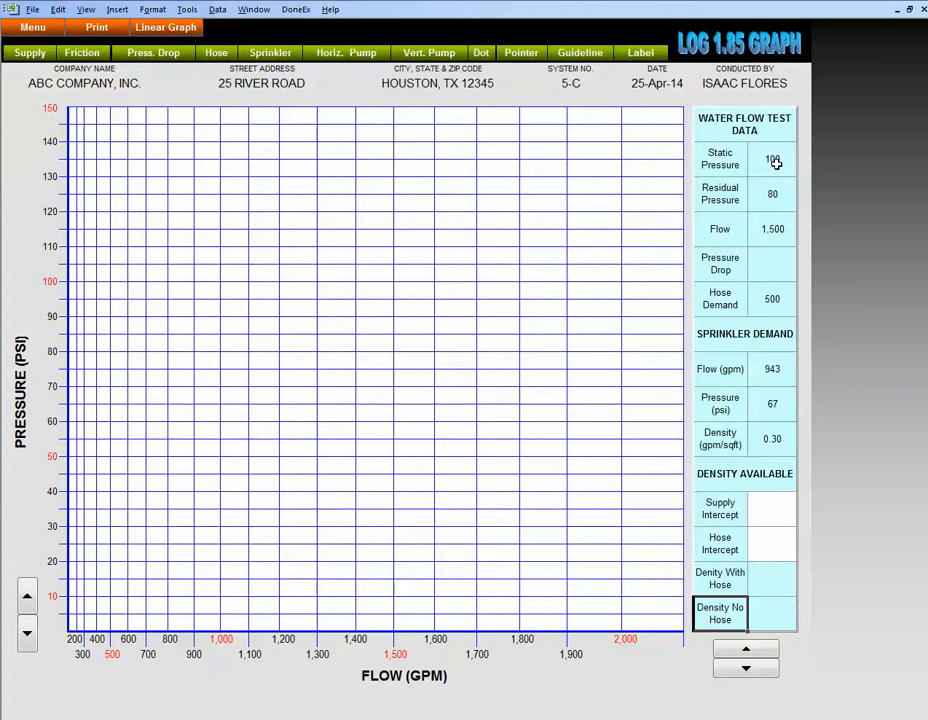
Step: Review the static pressure, residual pressure and flow test values, and look at the GoTo navigation options
{"action": "left_click_drag", "start_coordinate": [774, 161], "coordinate": [772, 236]}
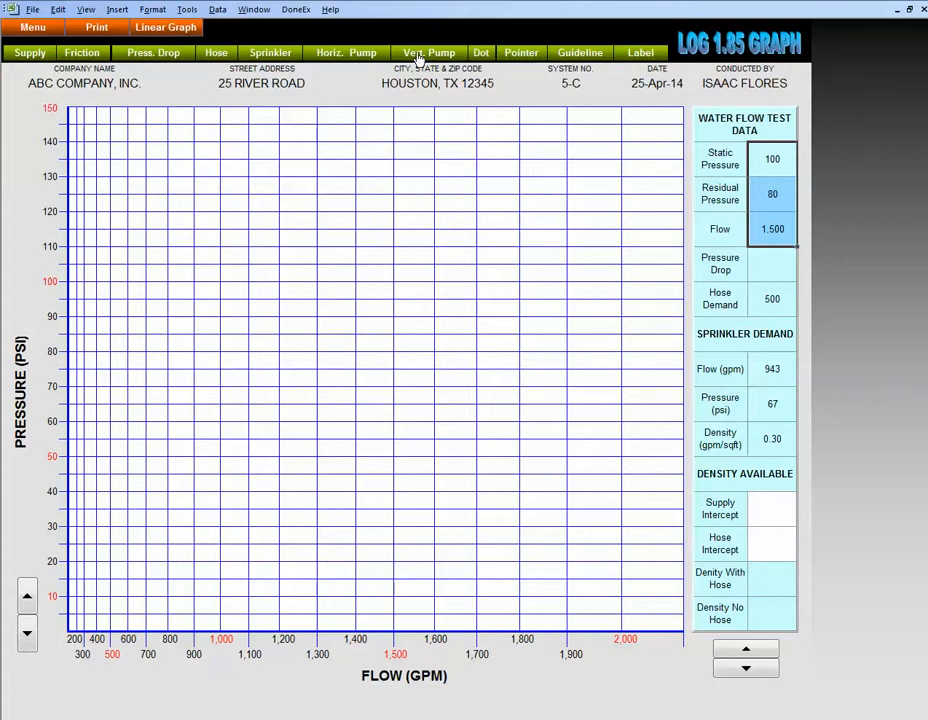
{"action": "left_click", "coordinate": [488, 56]}
{"action": "left_click", "coordinate": [40, 31]}
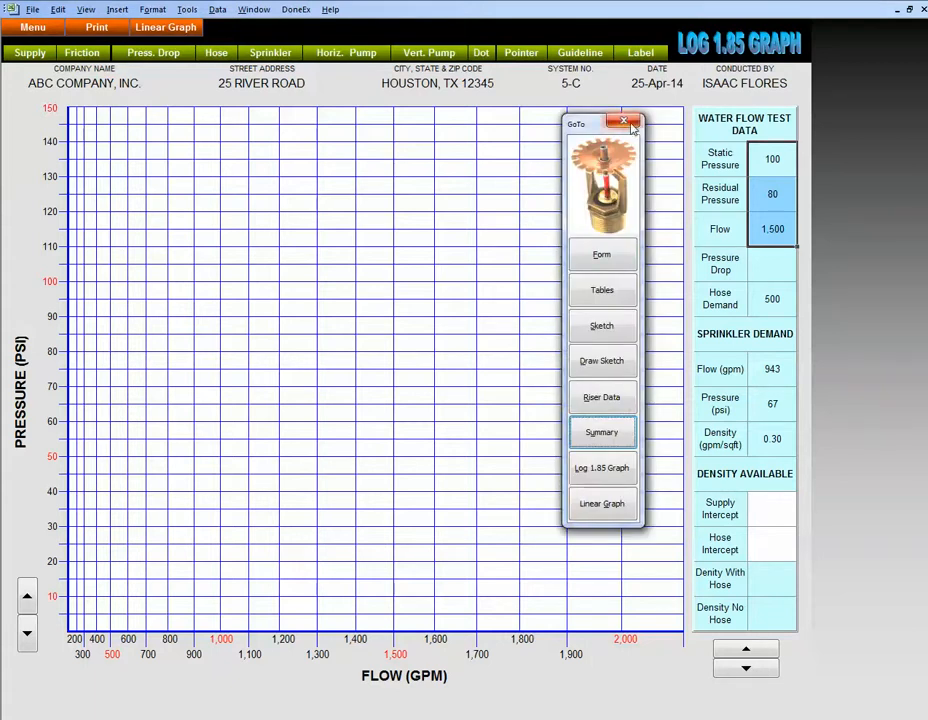
{"action": "left_click", "coordinate": [623, 121]}
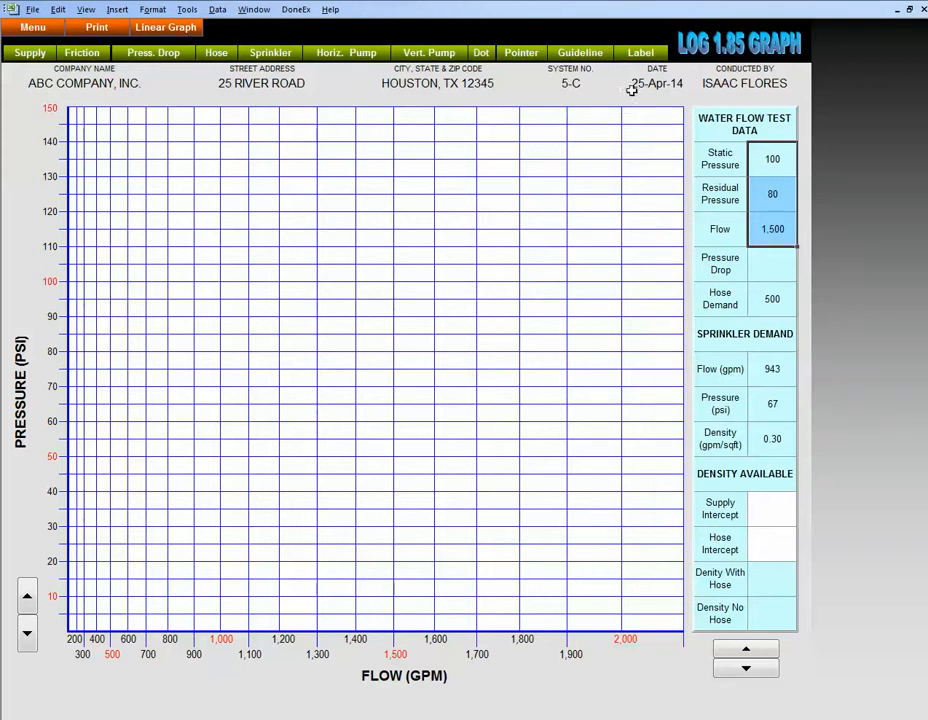
Step: Add a guideline rectangle and resize it so its upper corner marks 80 psi at 1,500 gpm
{"action": "left_click", "coordinate": [578, 56]}
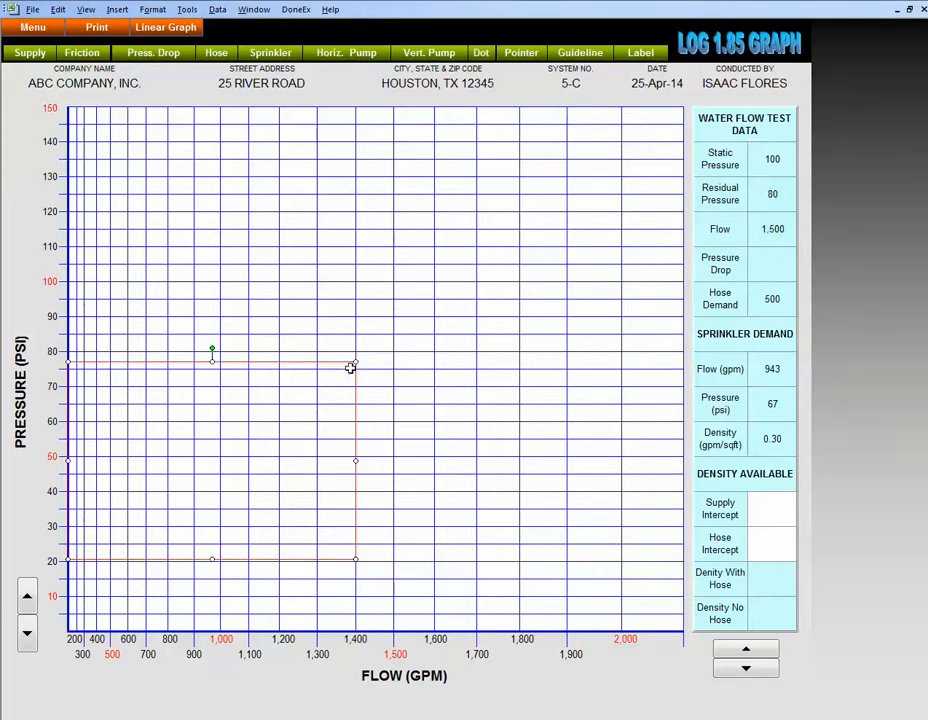
{"action": "left_click_drag", "start_coordinate": [290, 361], "coordinate": [390, 287]}
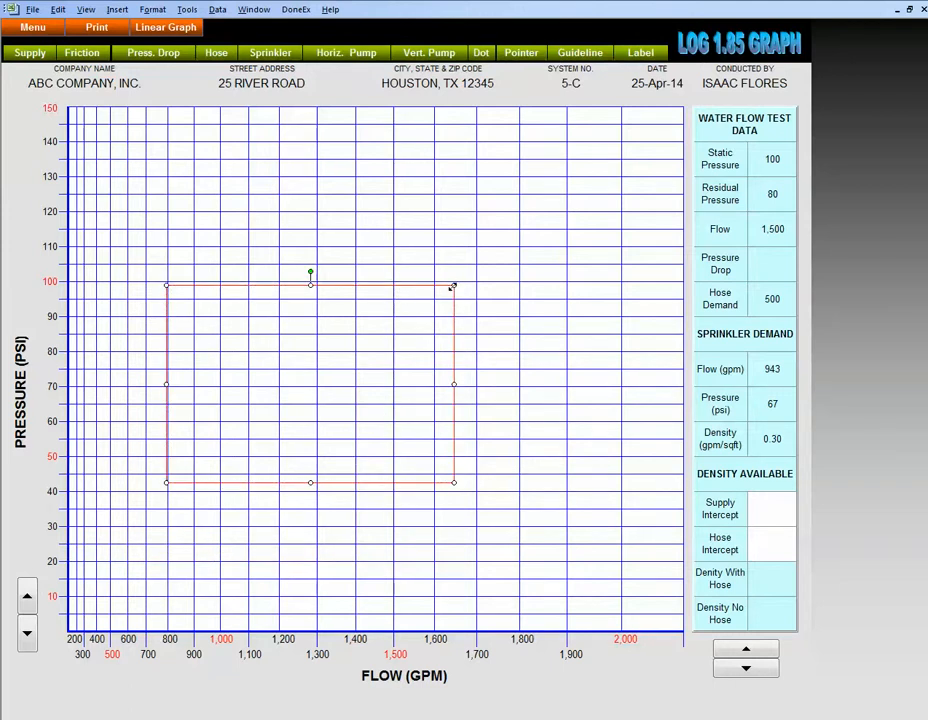
{"action": "left_click_drag", "start_coordinate": [454, 285], "coordinate": [355, 284]}
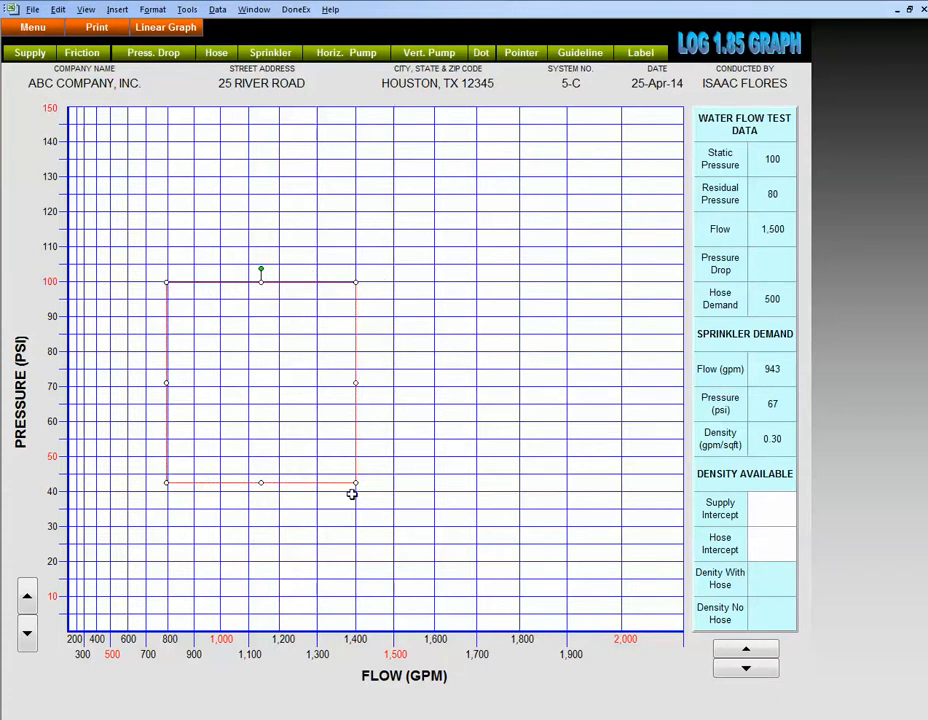
{"action": "left_click_drag", "start_coordinate": [355, 482], "coordinate": [393, 655]}
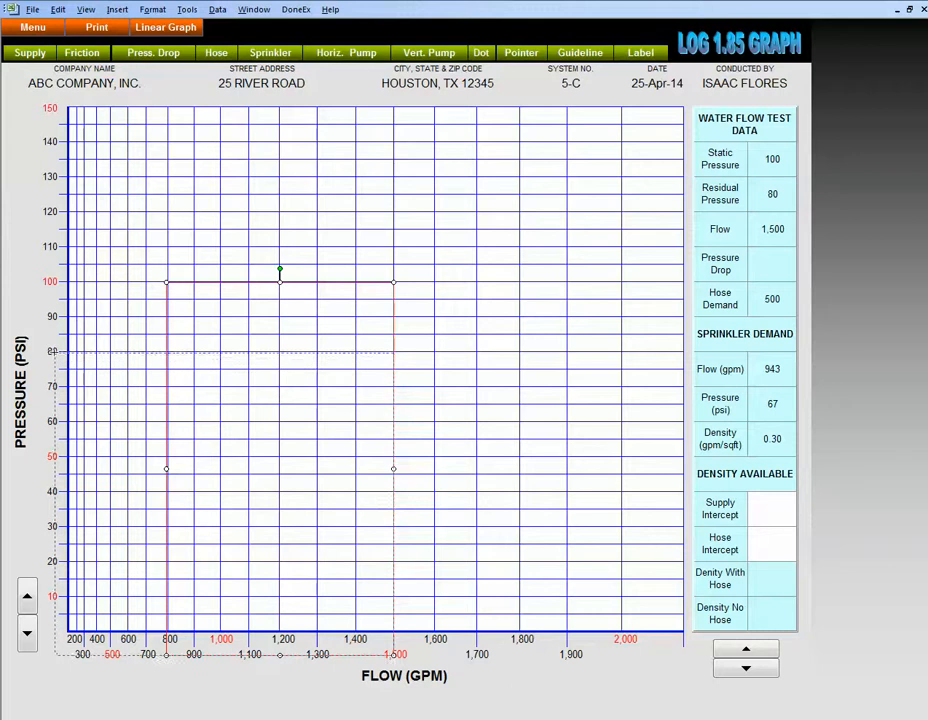
{"action": "left_click_drag", "start_coordinate": [55, 351], "coordinate": [55, 351]}
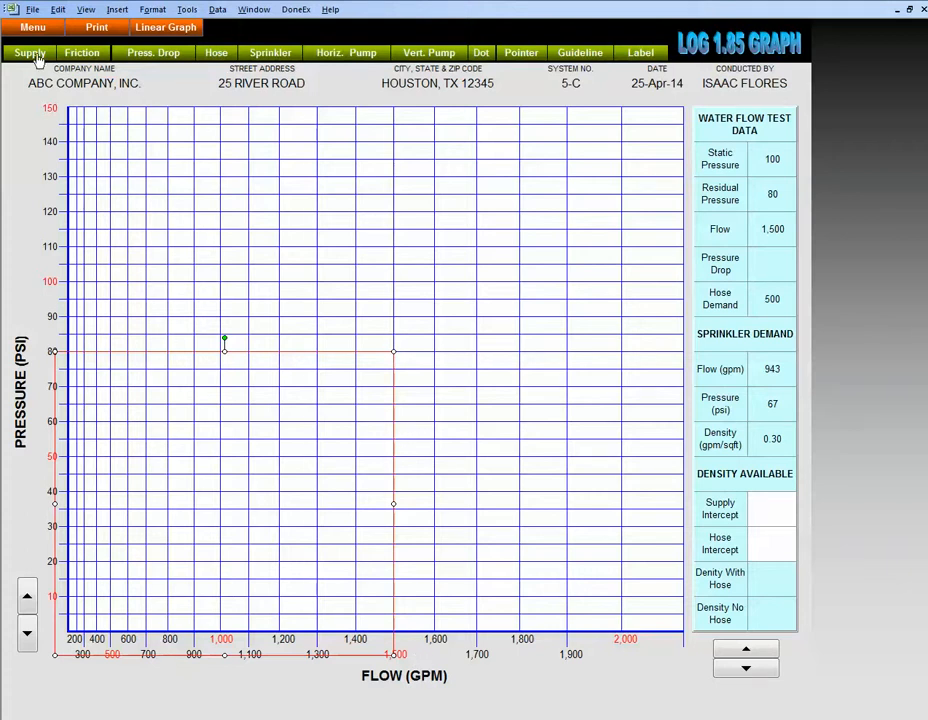
Step: Add the water supply line from 100 psi at zero flow through 80 psi at 1,500 gpm, extended to the graph's far edge
{"action": "left_click", "coordinate": [33, 54]}
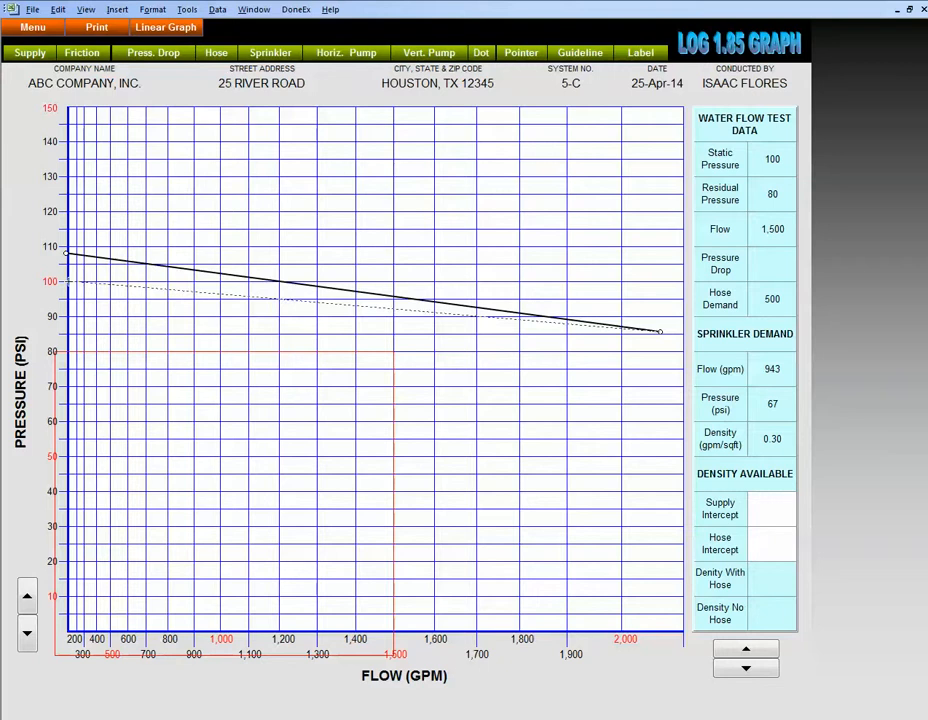
{"action": "left_click", "coordinate": [69, 281]}
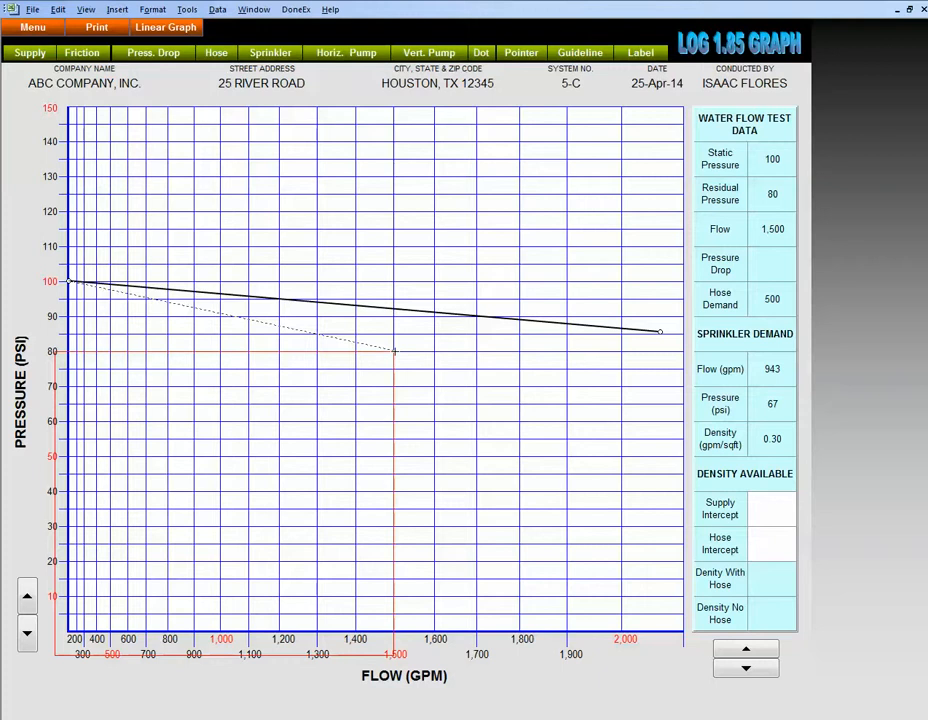
{"action": "left_click", "coordinate": [395, 351]}
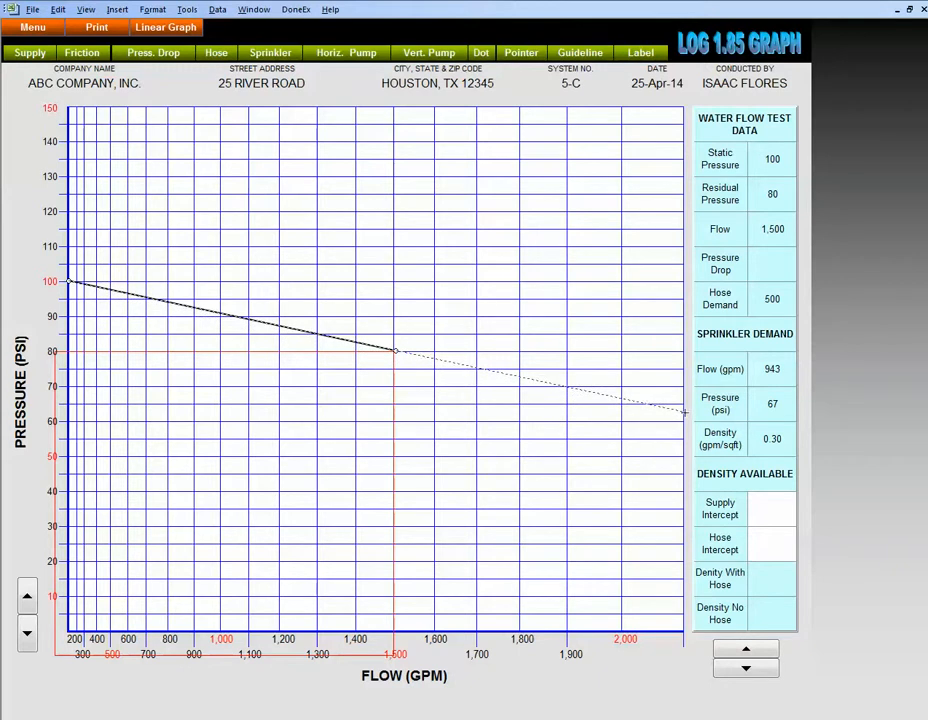
{"action": "left_click", "coordinate": [683, 412]}
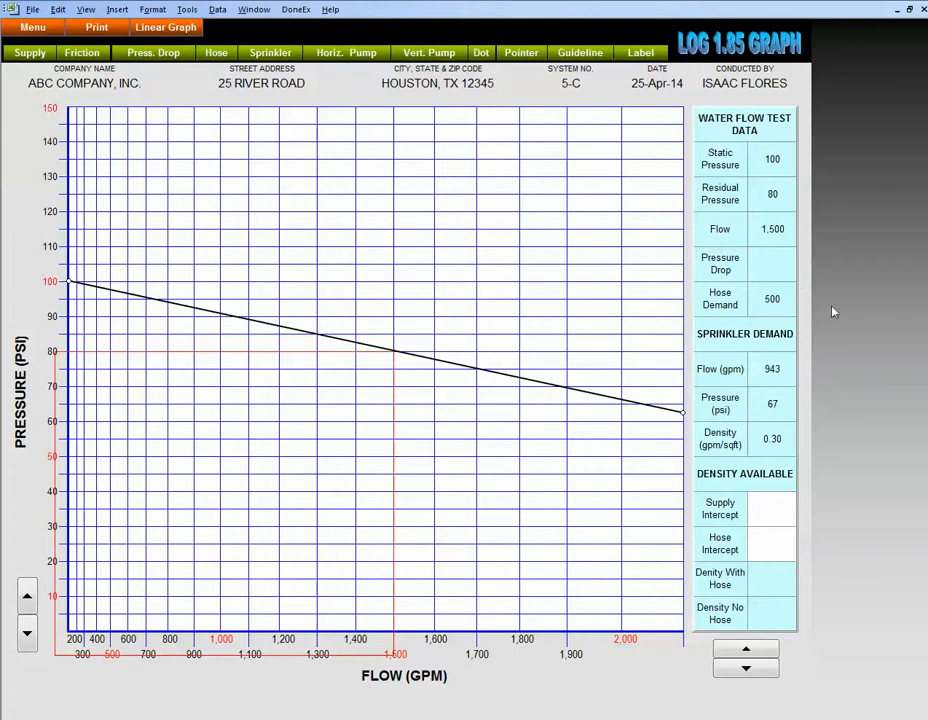
Step: Check the hose demand and reshape the guideline to span 1,500 to 2,000 gpm, with its upper corner meeting the supply line at 2,000 gpm
{"action": "left_click", "coordinate": [771, 300]}
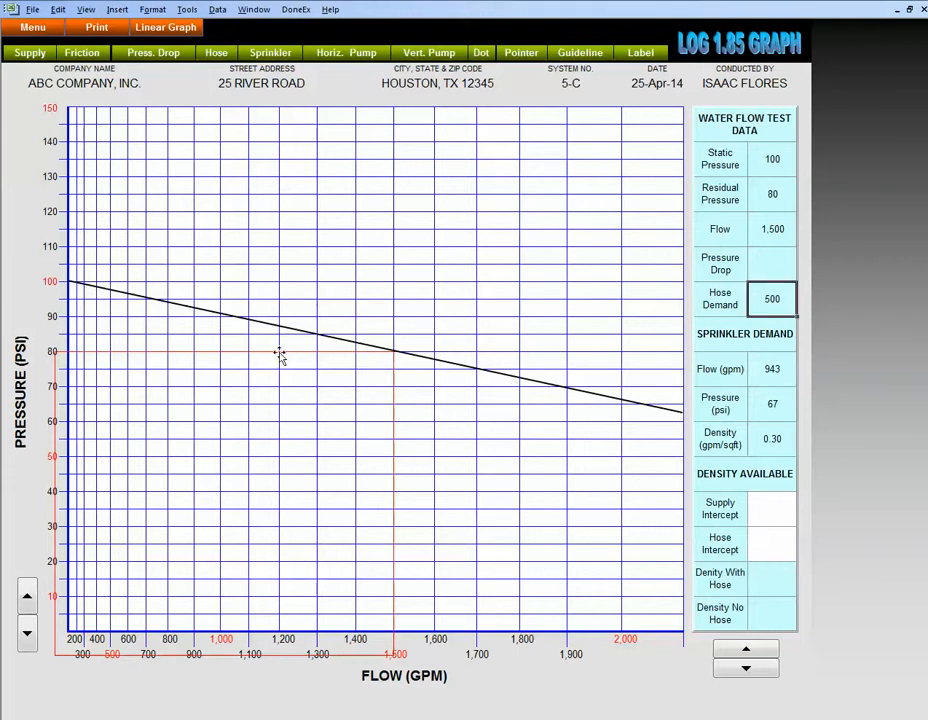
{"action": "left_click", "coordinate": [279, 352]}
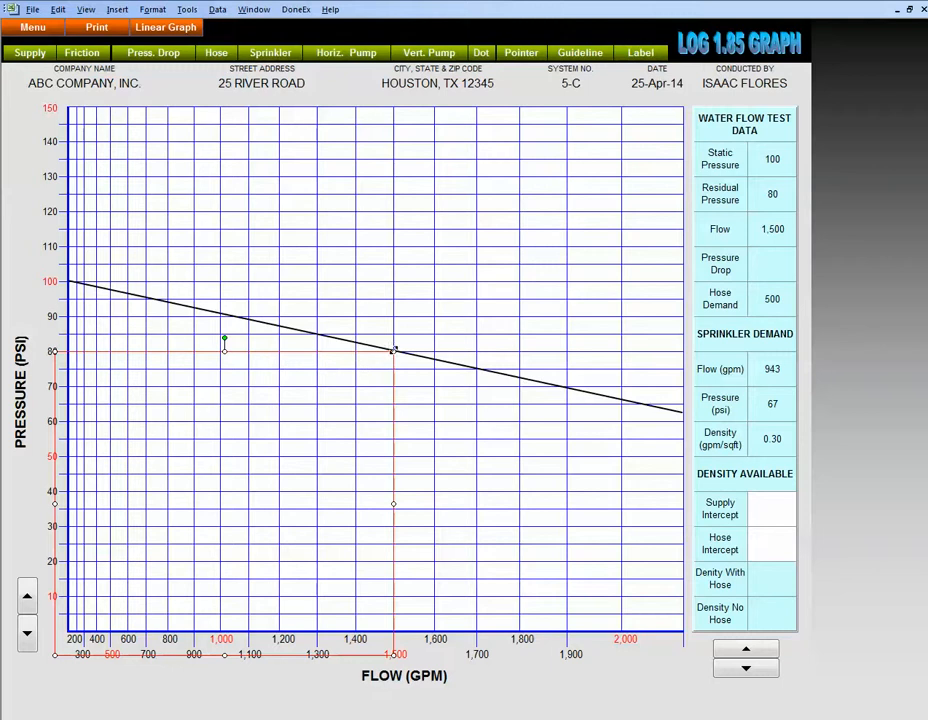
{"action": "mouse_move", "coordinate": [393, 350]}
{"action": "left_mouse_down"}
{"action": "mouse_move", "coordinate": [390, 362]}
{"action": "mouse_move", "coordinate": [503, 518]}
{"action": "mouse_move", "coordinate": [623, 522]}
{"action": "mouse_move", "coordinate": [615, 517]}
{"action": "mouse_move", "coordinate": [621, 400]}
{"action": "left_mouse_up"}
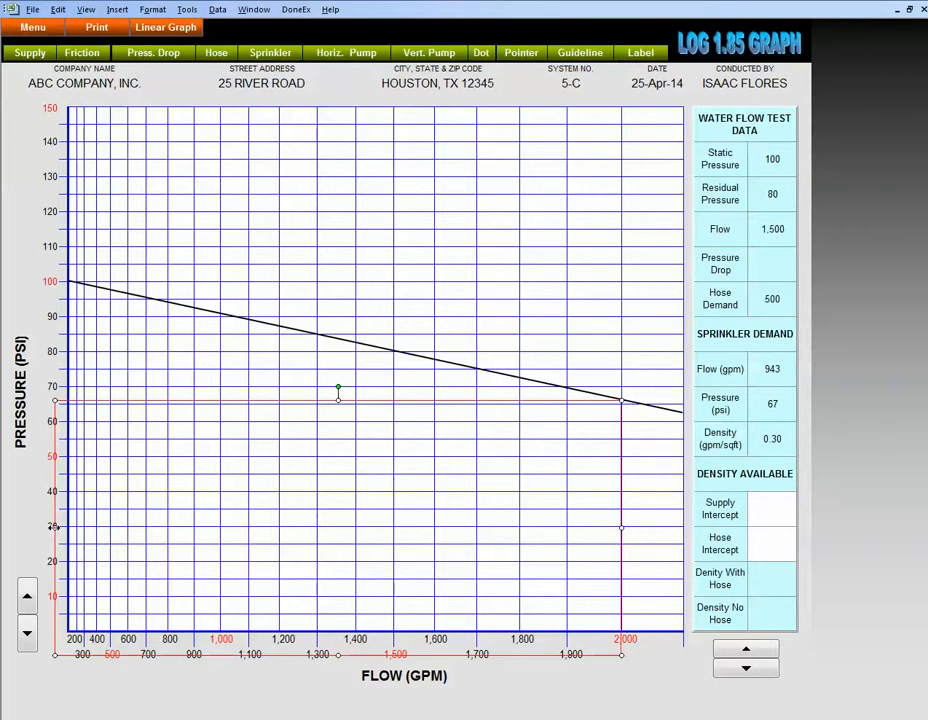
{"action": "left_click_drag", "start_coordinate": [54, 526], "coordinate": [393, 530]}
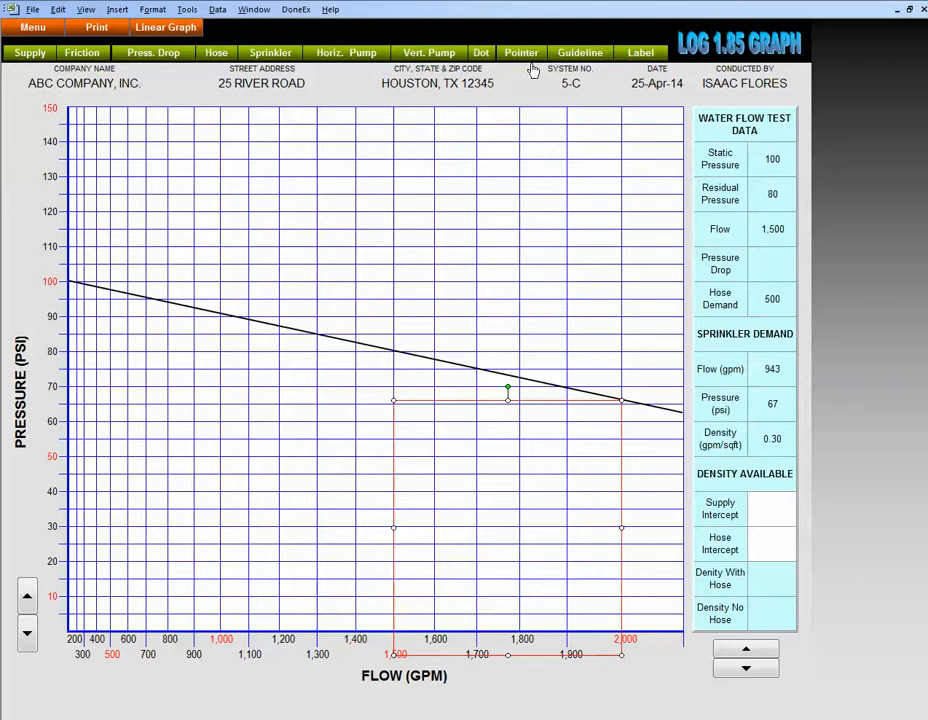
Step: Add a second guideline spanning 500 to 1,000 gpm, with its upper edge meeting the supply line at 1,000 gpm
{"action": "left_click", "coordinate": [581, 55]}
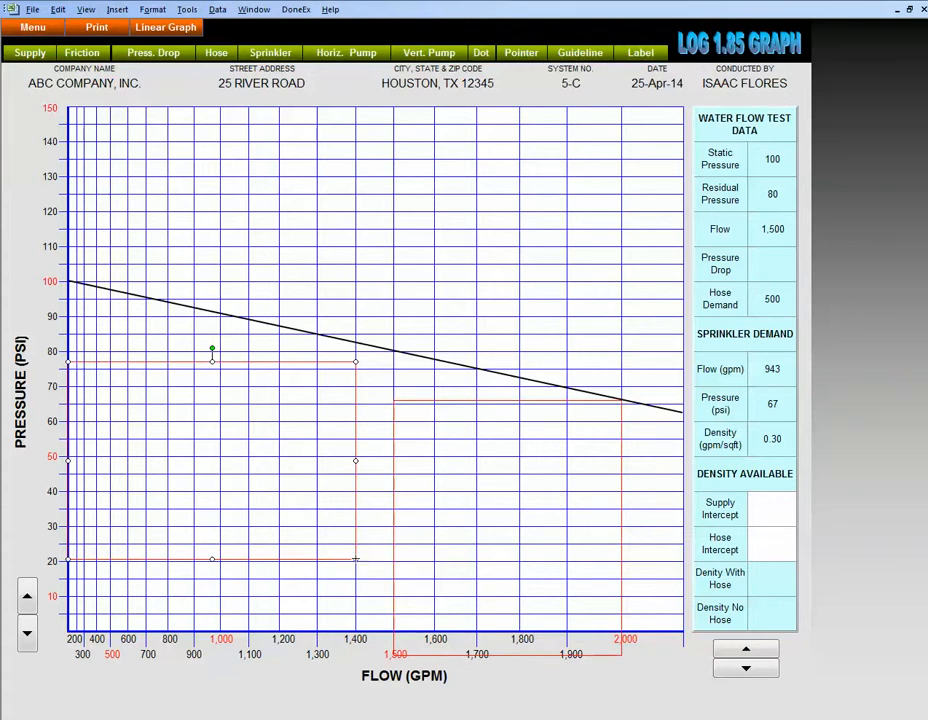
{"action": "left_click_drag", "start_coordinate": [355, 559], "coordinate": [220, 646]}
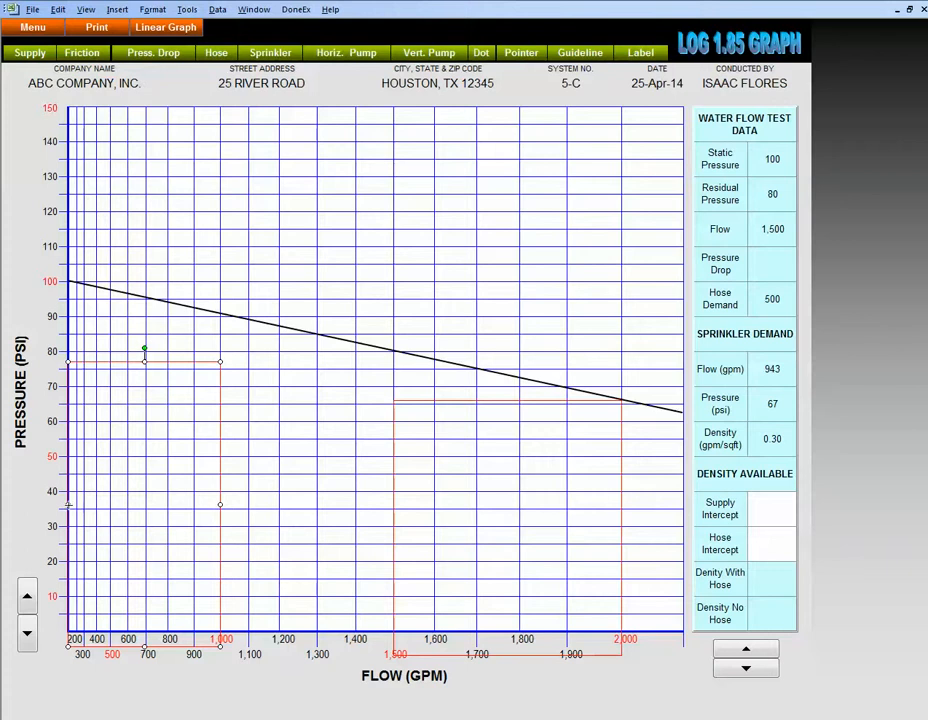
{"action": "left_click_drag", "start_coordinate": [68, 504], "coordinate": [109, 512]}
{"action": "left_click_drag", "start_coordinate": [110, 511], "coordinate": [110, 512]}
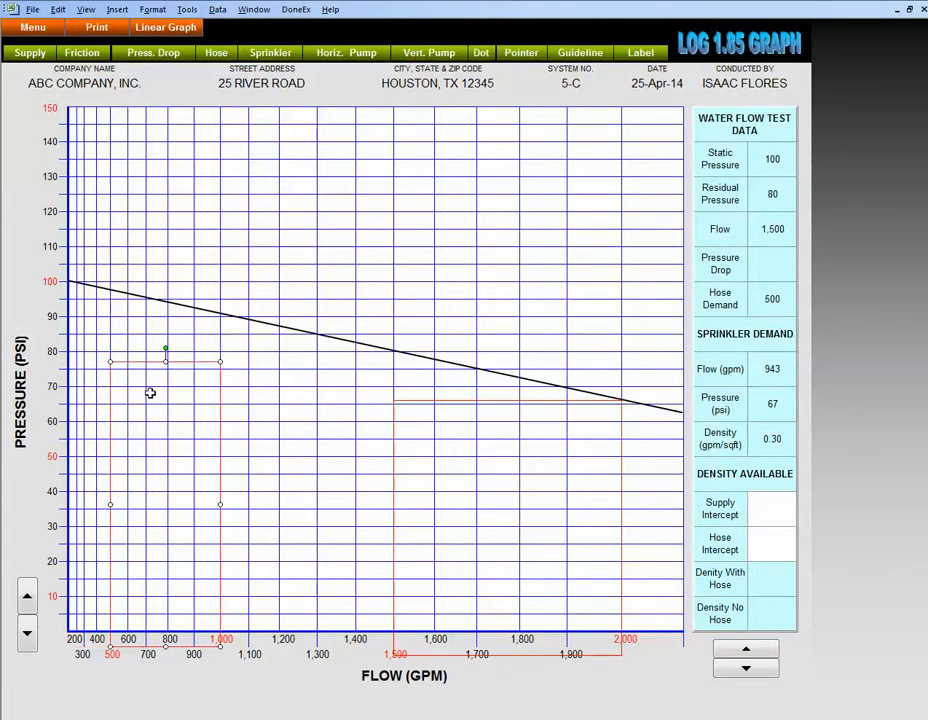
{"action": "left_click_drag", "start_coordinate": [166, 361], "coordinate": [164, 316]}
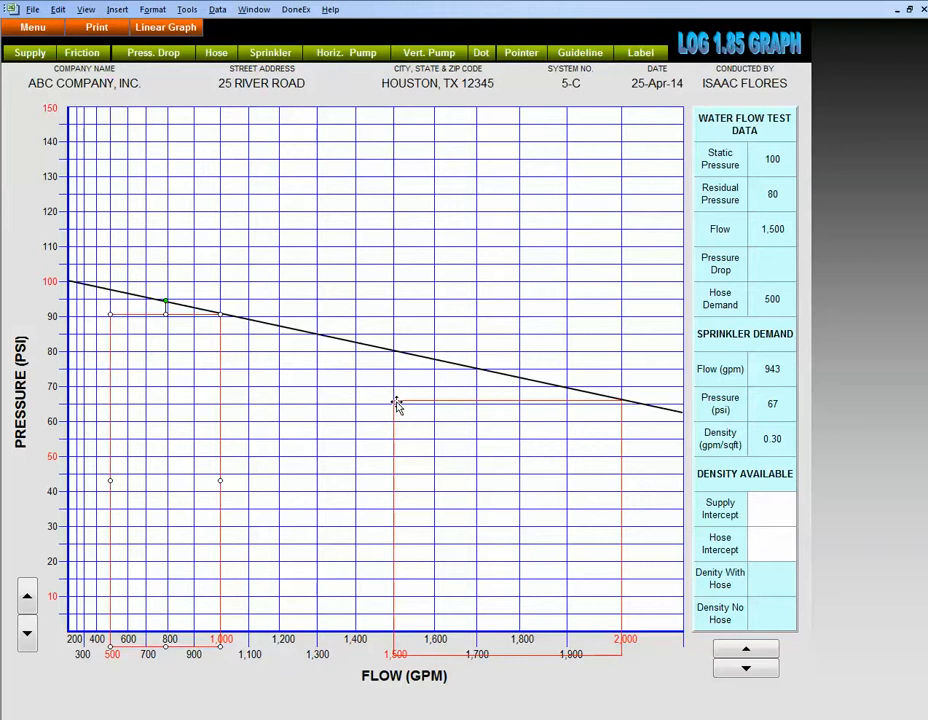
Step: Add the hose demand line through the guideline corners at 500 and 1,500 gpm, extended to both edges of the graph
{"action": "left_click", "coordinate": [219, 56]}
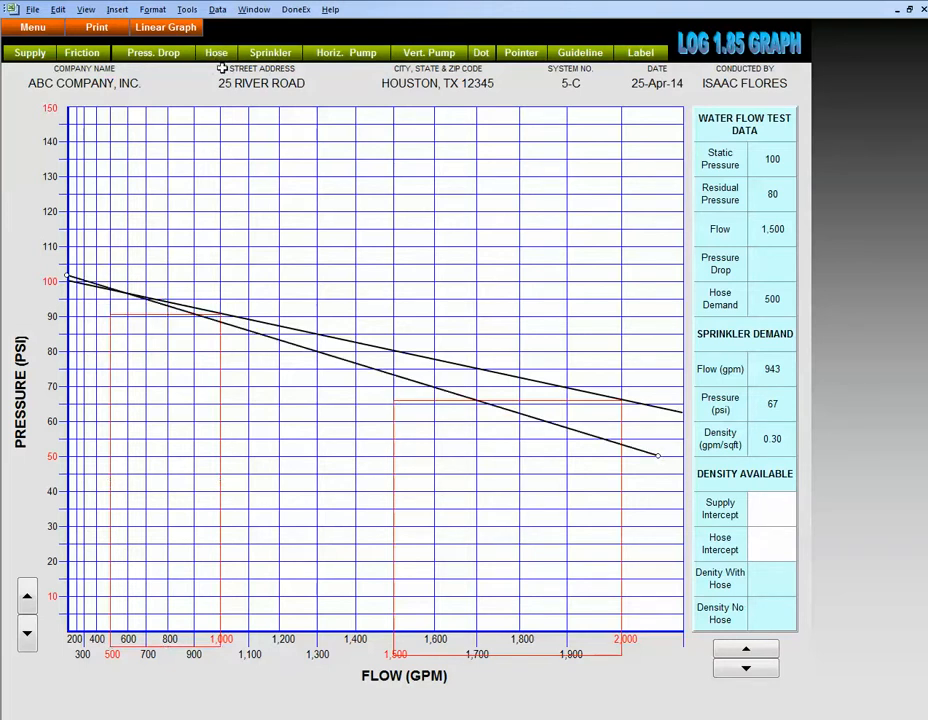
{"action": "left_click_drag", "start_coordinate": [396, 378], "coordinate": [387, 280]}
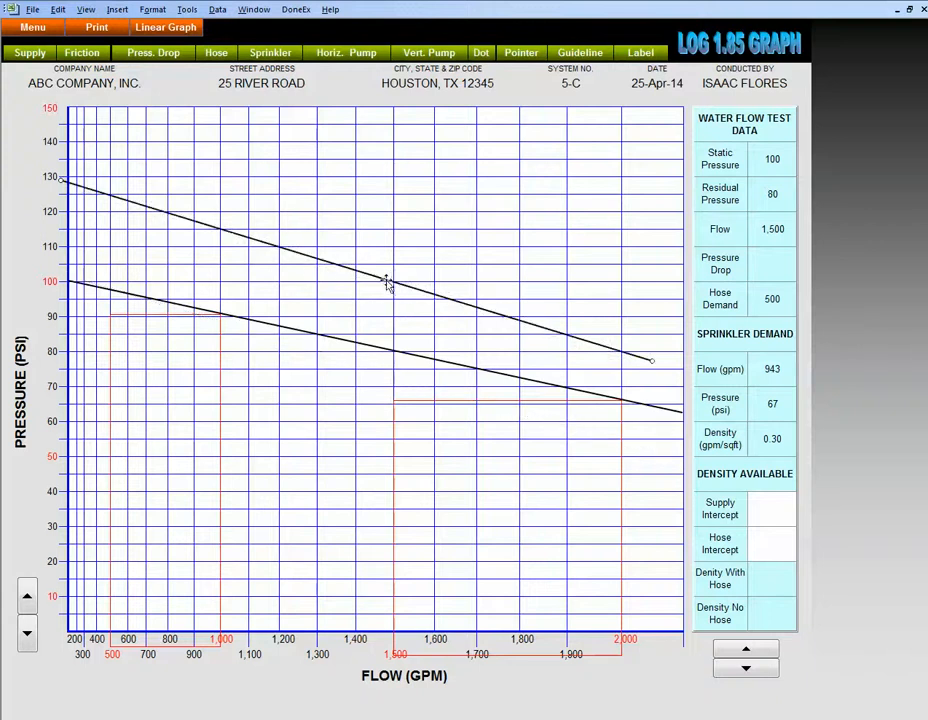
{"action": "left_click_drag", "start_coordinate": [60, 178], "coordinate": [109, 313]}
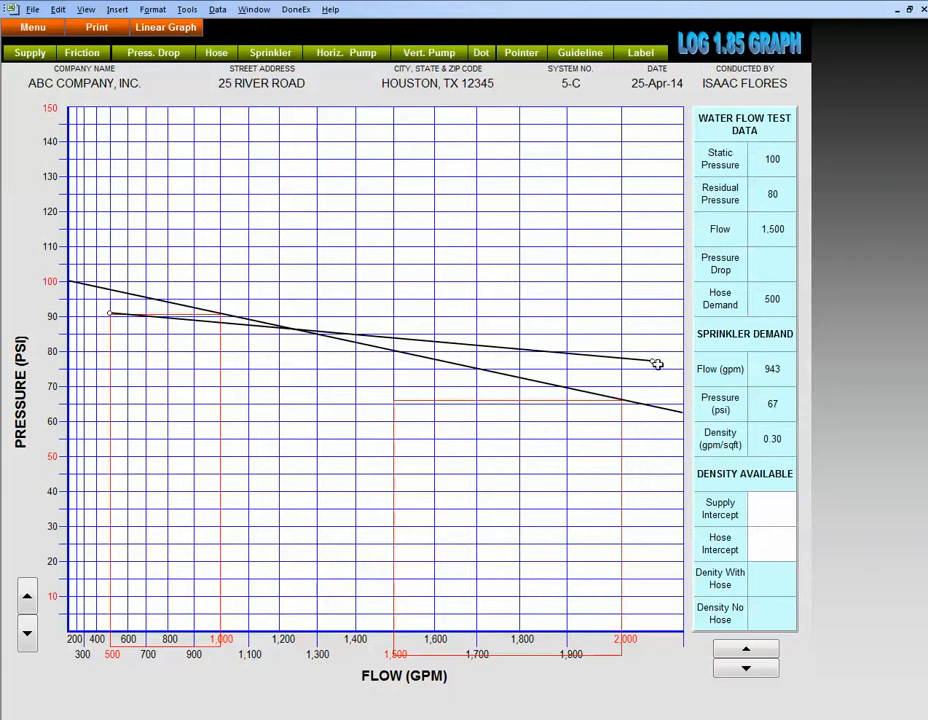
{"action": "left_click_drag", "start_coordinate": [651, 360], "coordinate": [394, 400]}
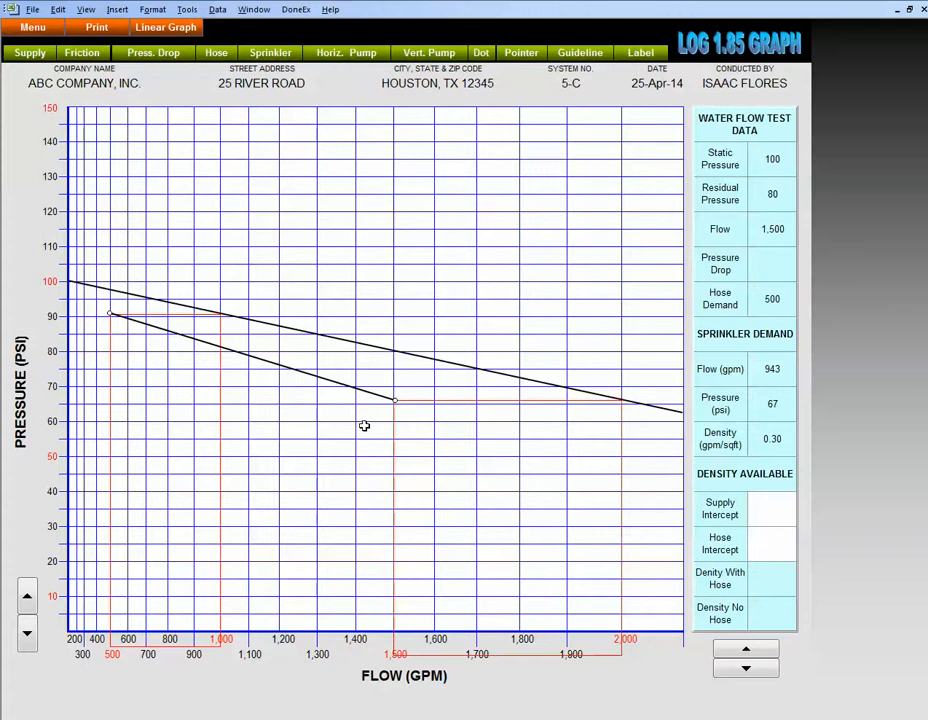
{"action": "left_click_drag", "start_coordinate": [394, 399], "coordinate": [683, 488]}
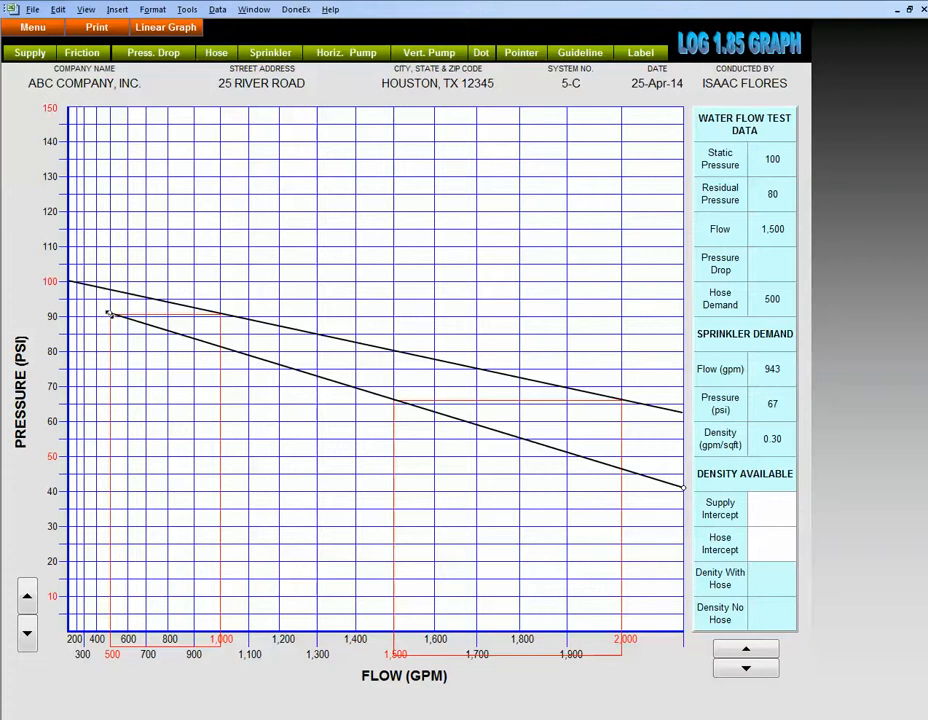
{"action": "left_click_drag", "start_coordinate": [109, 314], "coordinate": [67, 300]}
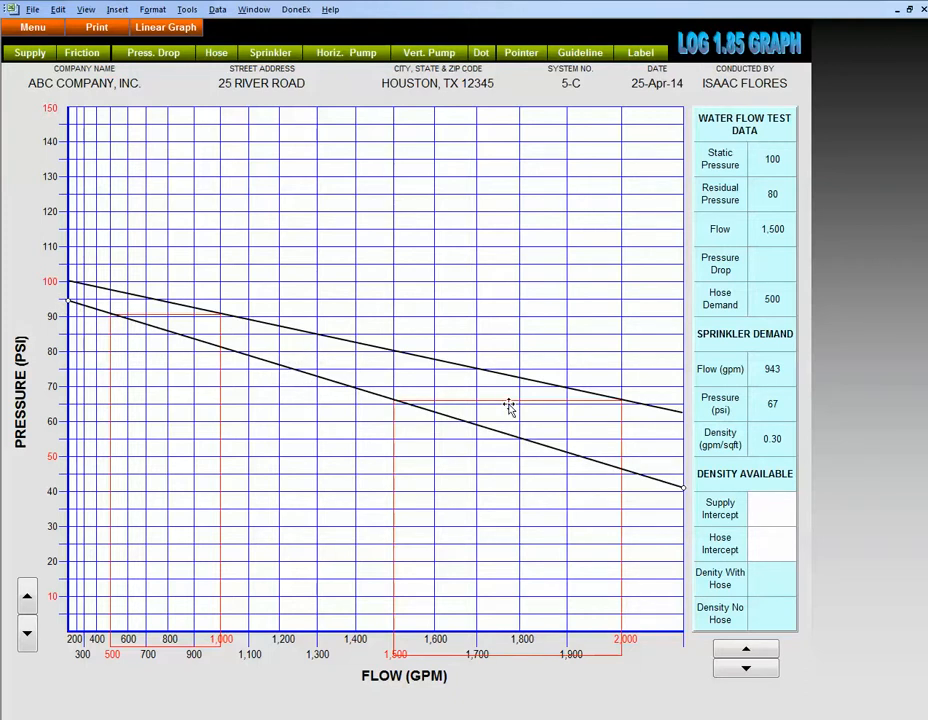
Step: Delete the 1,500 to 2,000 gpm guideline and reshape the remaining one so its upper corner marks 67 psi at 943 gpm
{"action": "left_click", "coordinate": [509, 403]}
{"action": "key", "text": "Delete"}
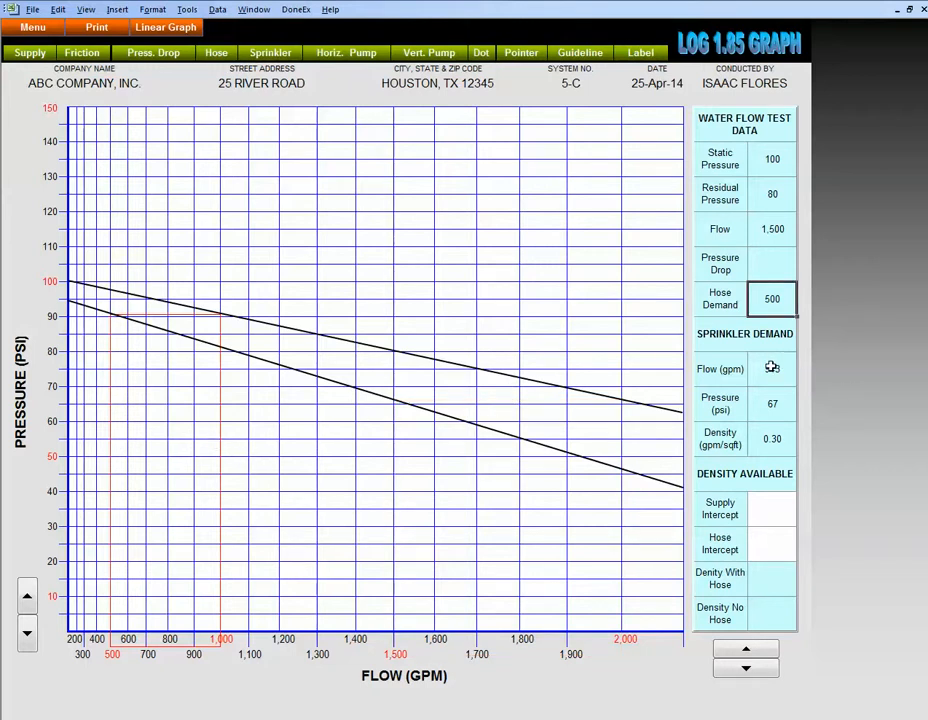
{"action": "left_click_drag", "start_coordinate": [772, 368], "coordinate": [752, 416]}
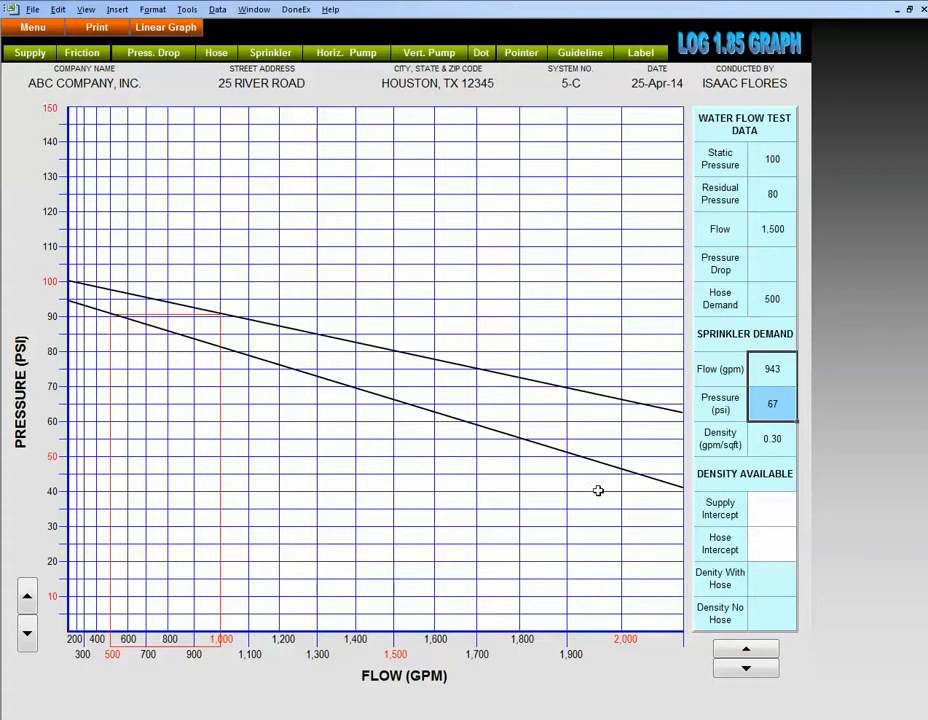
{"action": "left_click", "coordinate": [197, 314]}
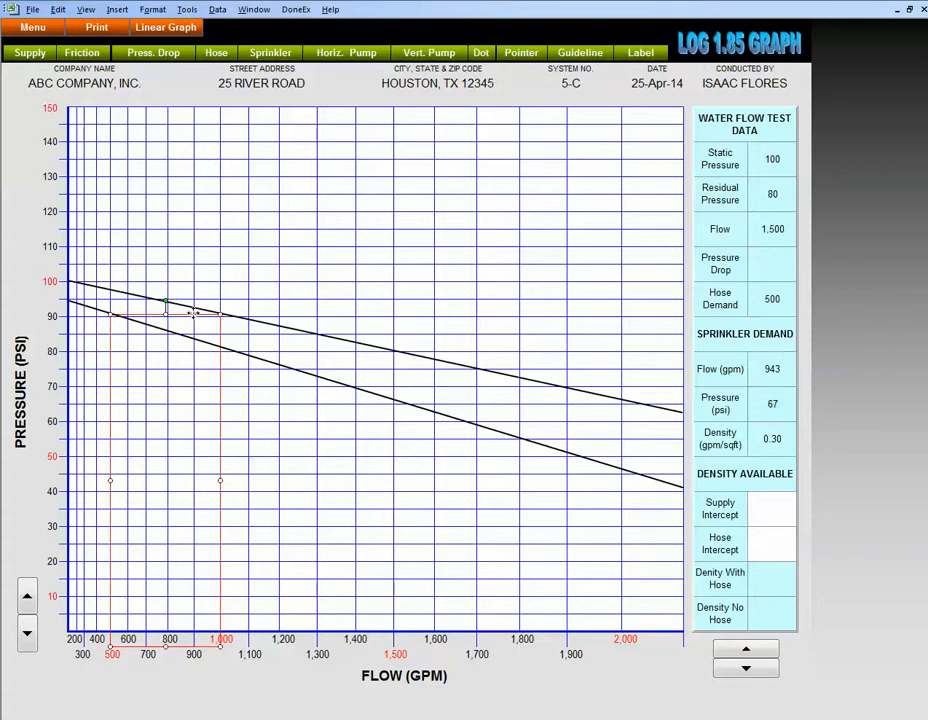
{"action": "left_click_drag", "start_coordinate": [110, 315], "coordinate": [47, 398]}
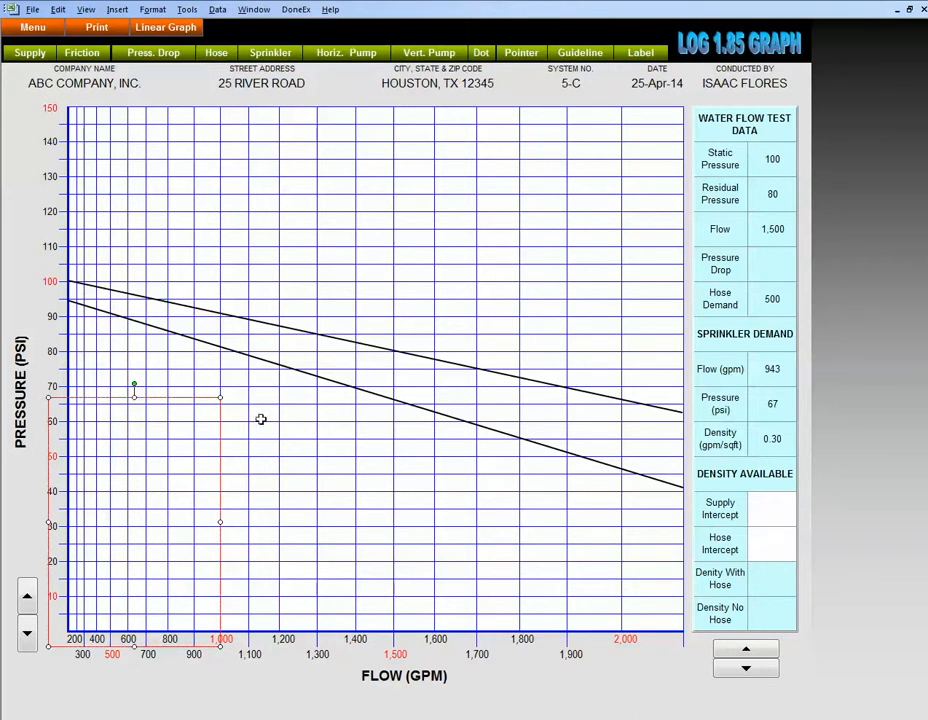
{"action": "left_click", "coordinate": [771, 372]}
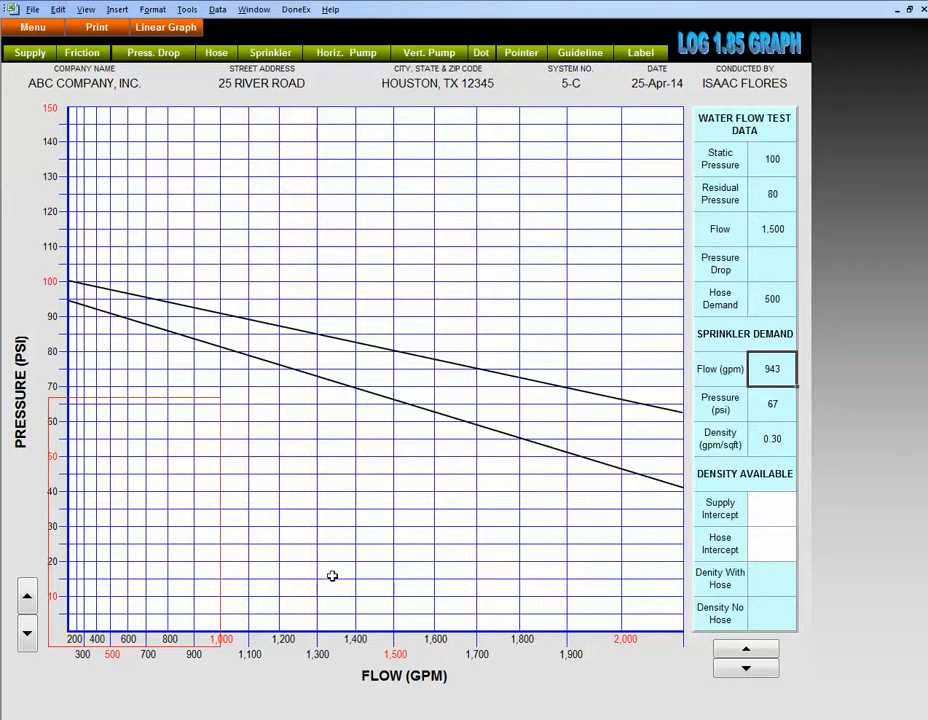
{"action": "left_click", "coordinate": [221, 541]}
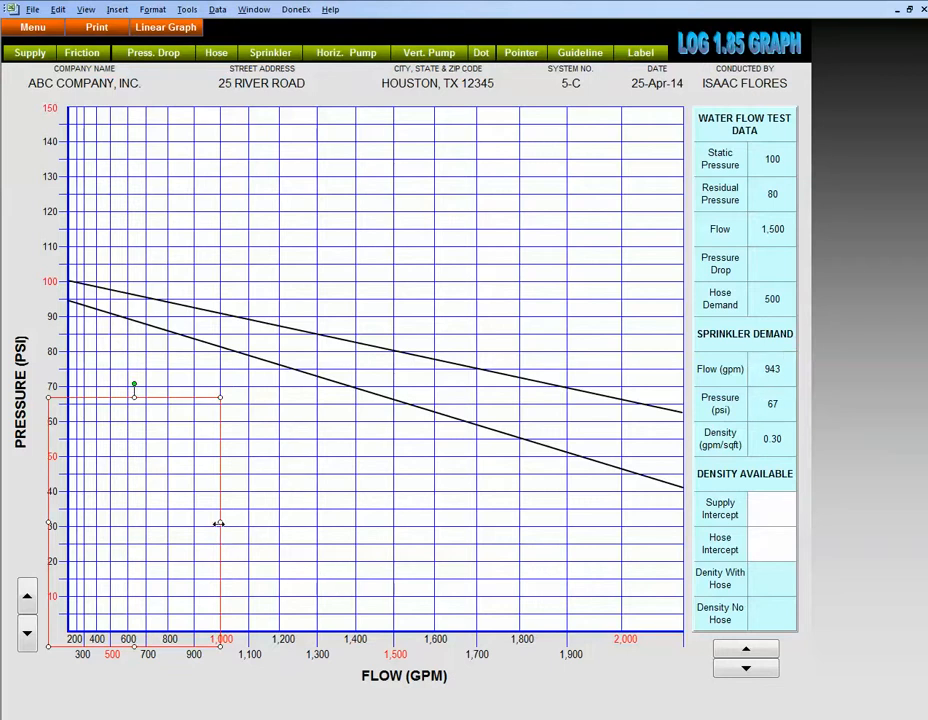
{"action": "mouse_move", "coordinate": [219, 522]}
{"action": "left_mouse_down"}
{"action": "mouse_move", "coordinate": [193, 527]}
{"action": "mouse_move", "coordinate": [210, 525]}
{"action": "mouse_move", "coordinate": [205, 532]}
{"action": "left_mouse_up"}
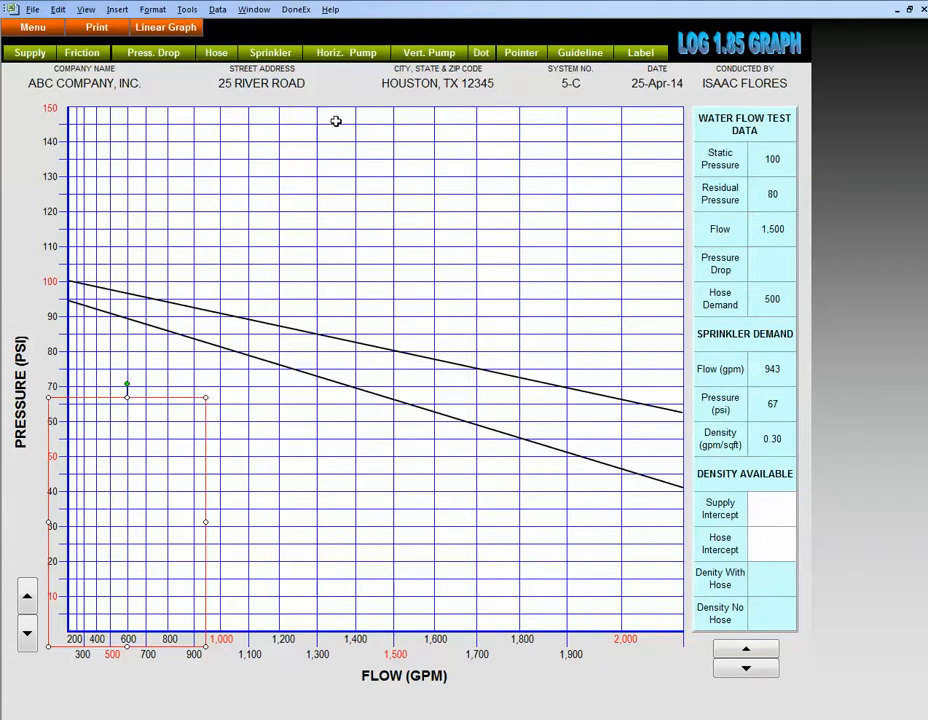
Step: Add the sprinkler demand line from the graph's origin through 67 psi at 943 gpm, extended past the supply line, with its pointer at that point
{"action": "left_click", "coordinate": [272, 54]}
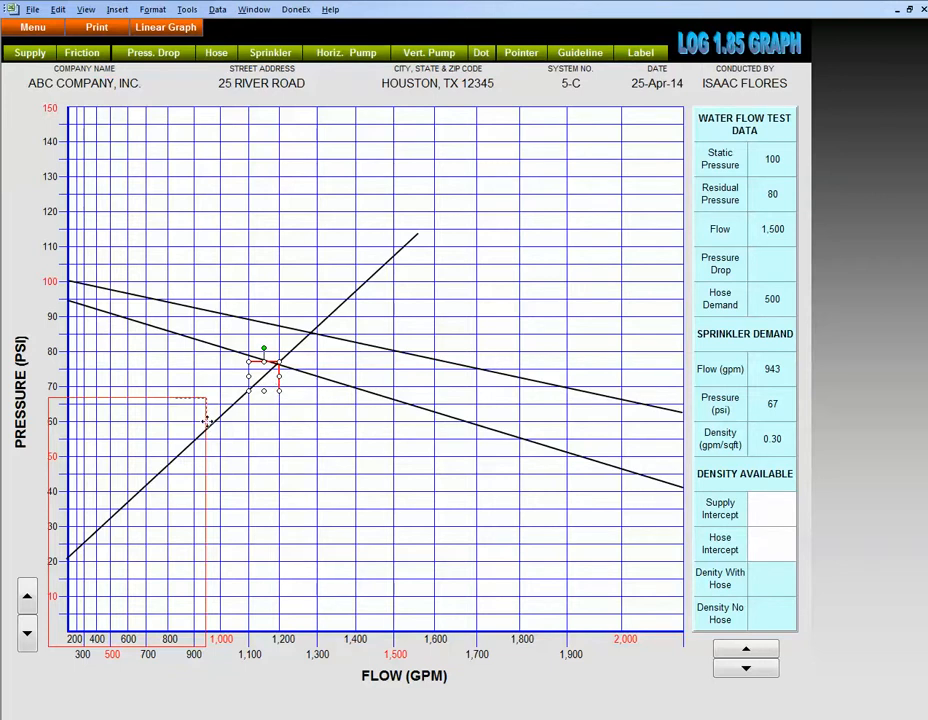
{"action": "left_click_drag", "start_coordinate": [206, 421], "coordinate": [206, 421]}
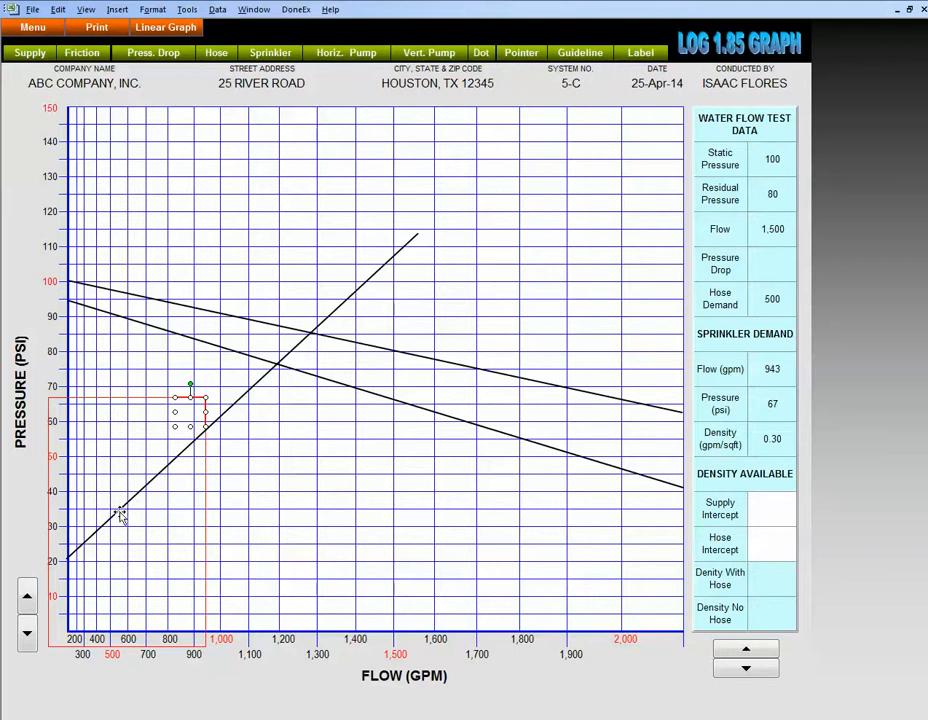
{"action": "left_click", "coordinate": [118, 512]}
{"action": "left_click_drag", "start_coordinate": [63, 560], "coordinate": [66, 630]}
{"action": "left_click_drag", "start_coordinate": [66, 630], "coordinate": [67, 630]}
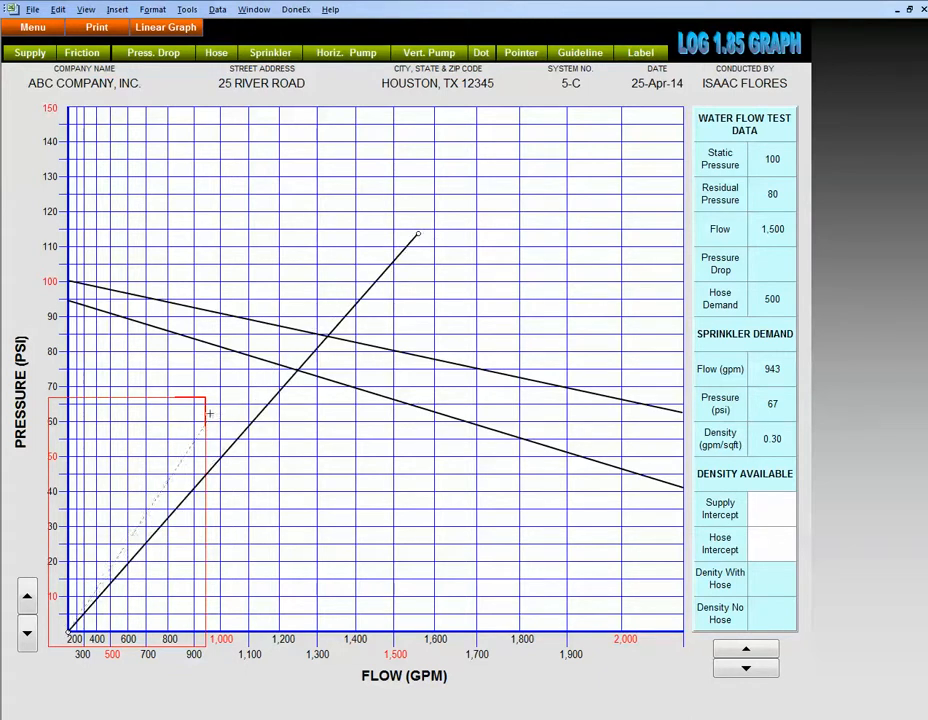
{"action": "left_click_drag", "start_coordinate": [203, 401], "coordinate": [203, 400]}
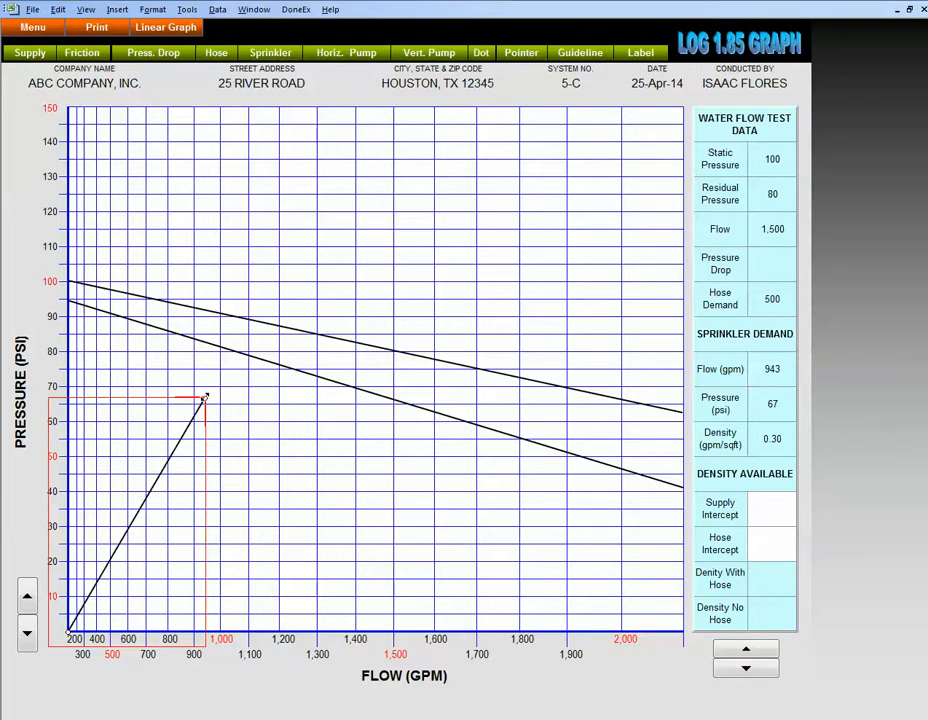
{"action": "left_click_drag", "start_coordinate": [204, 398], "coordinate": [328, 188]}
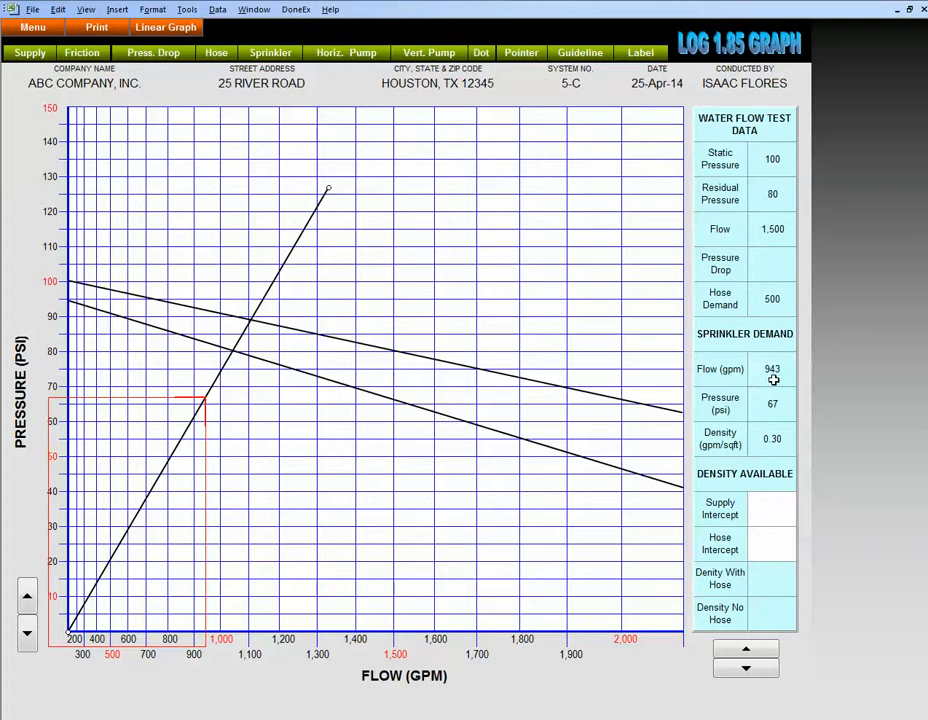
Step: Check the sprinkler demand density and add a label reading .30 beside the sprinkler demand pointer
{"action": "left_click", "coordinate": [768, 440]}
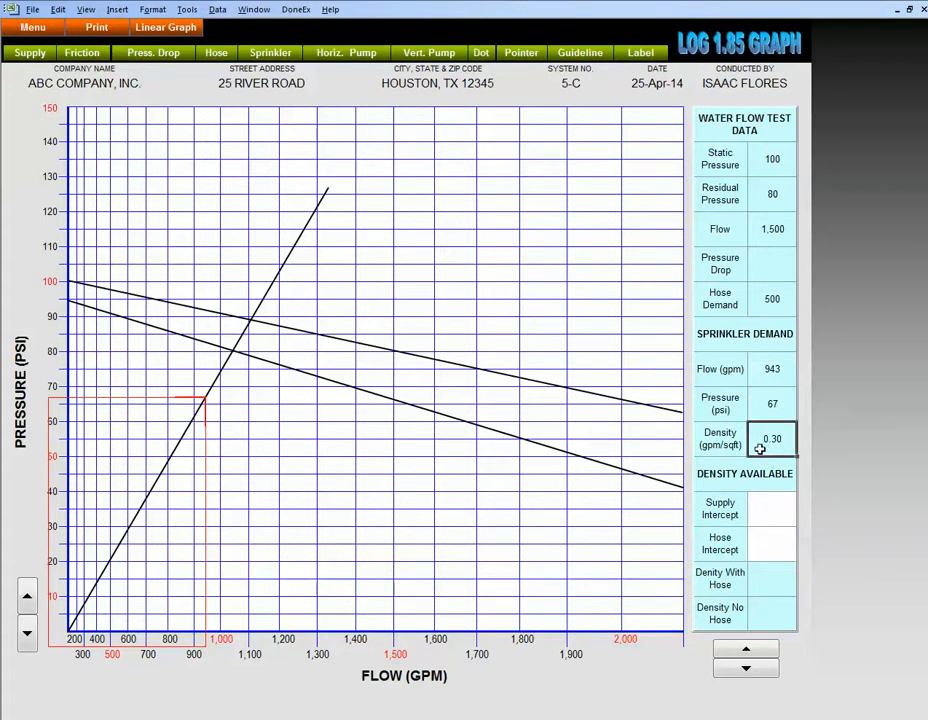
{"action": "left_click", "coordinate": [650, 56]}
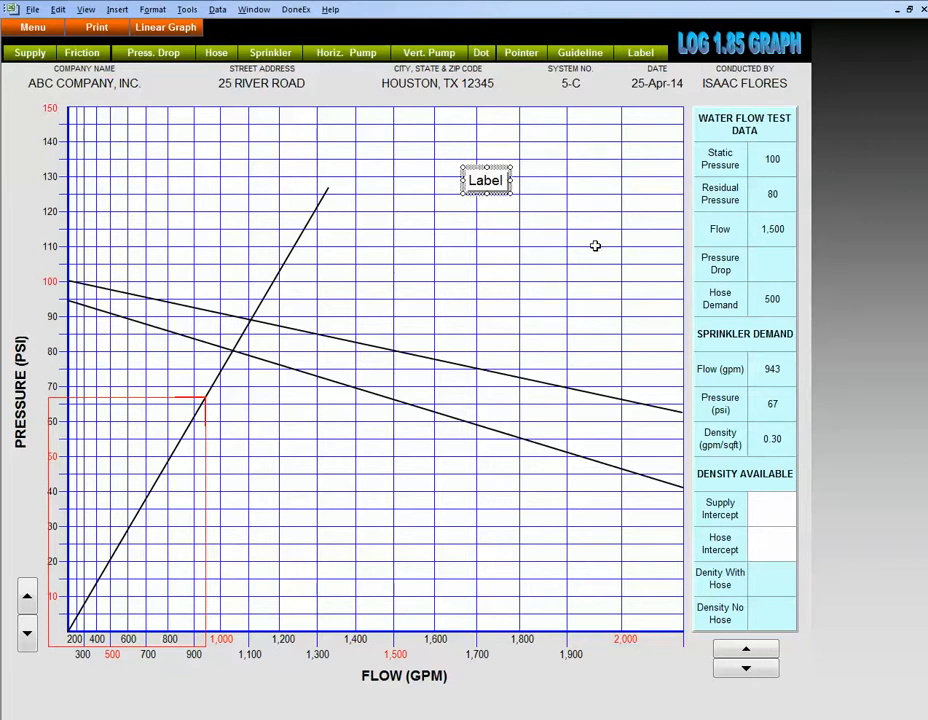
{"action": "type", "text": ".30"}
{"action": "key", "text": "Return"}
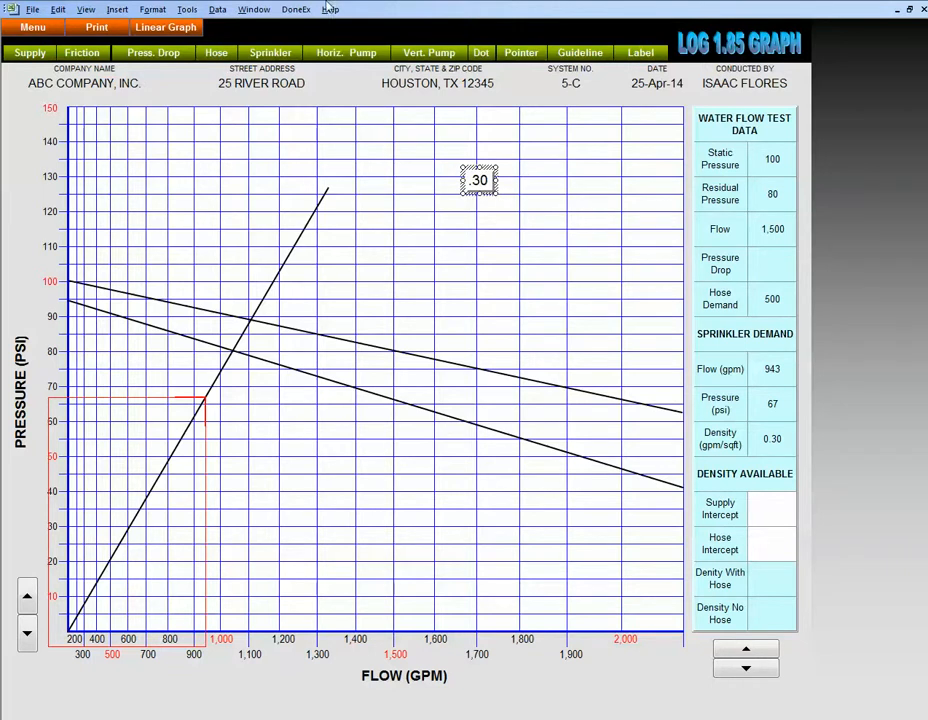
{"action": "left_click_drag", "start_coordinate": [488, 168], "coordinate": [231, 412]}
{"action": "left_click_drag", "start_coordinate": [231, 412], "coordinate": [231, 413]}
{"action": "left_click", "coordinate": [263, 474]}
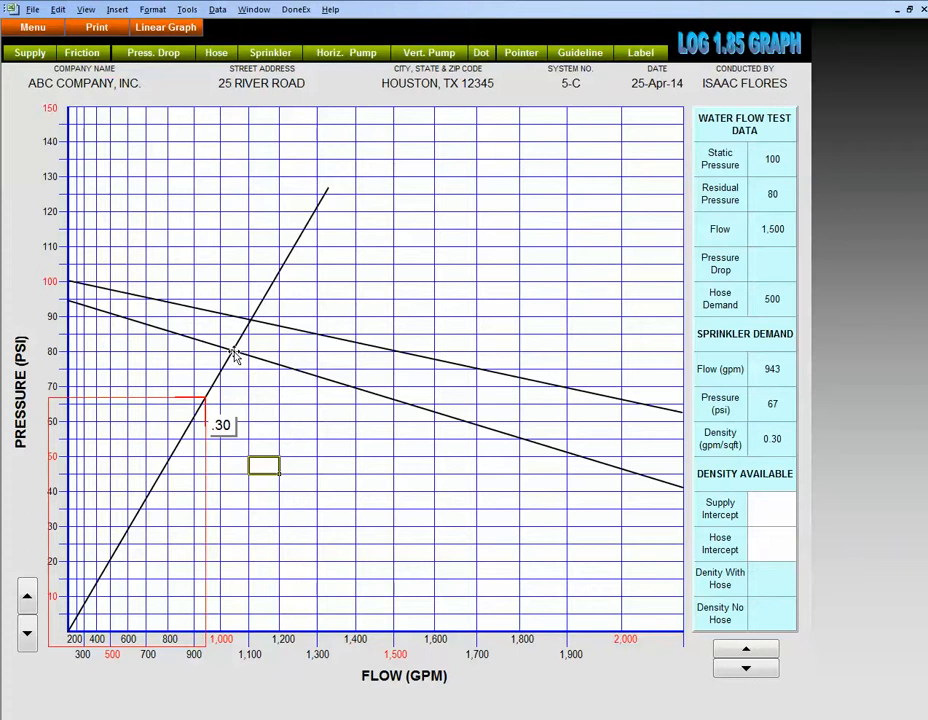
Step: Reshape the guideline so its sides pass through the sprinkler line's crossings with the hose line and the supply line
{"action": "left_click", "coordinate": [122, 400]}
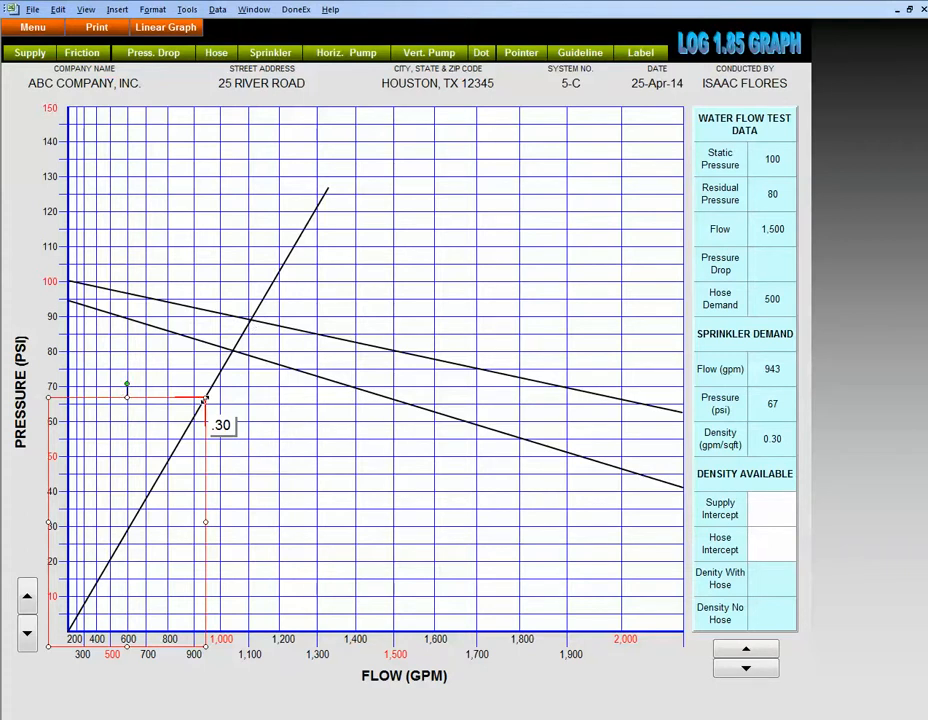
{"action": "left_click_drag", "start_coordinate": [204, 399], "coordinate": [251, 278]}
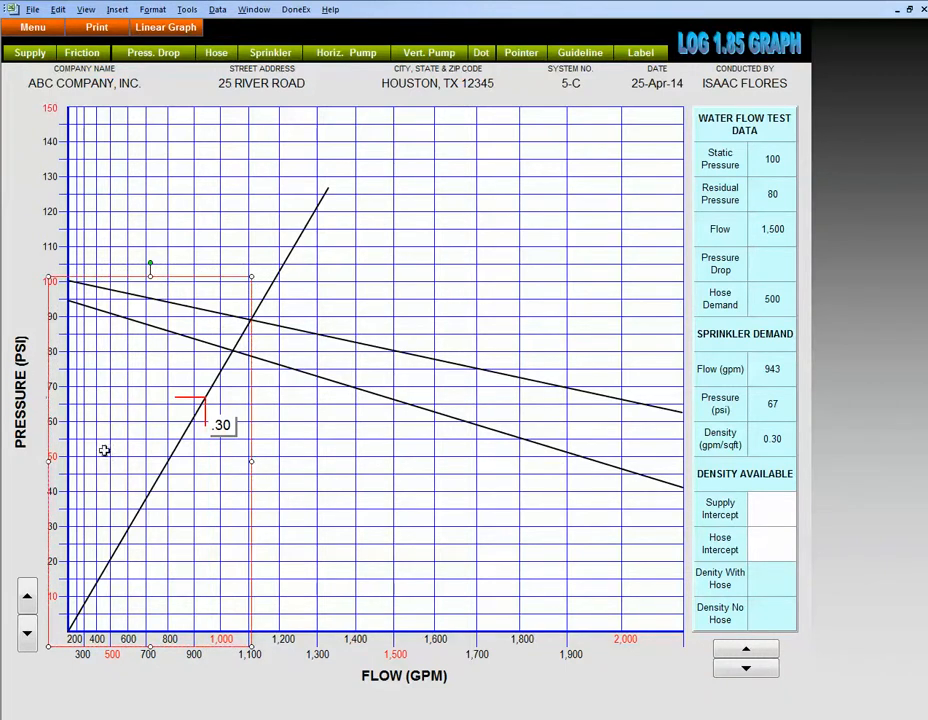
{"action": "left_click_drag", "start_coordinate": [48, 461], "coordinate": [232, 461]}
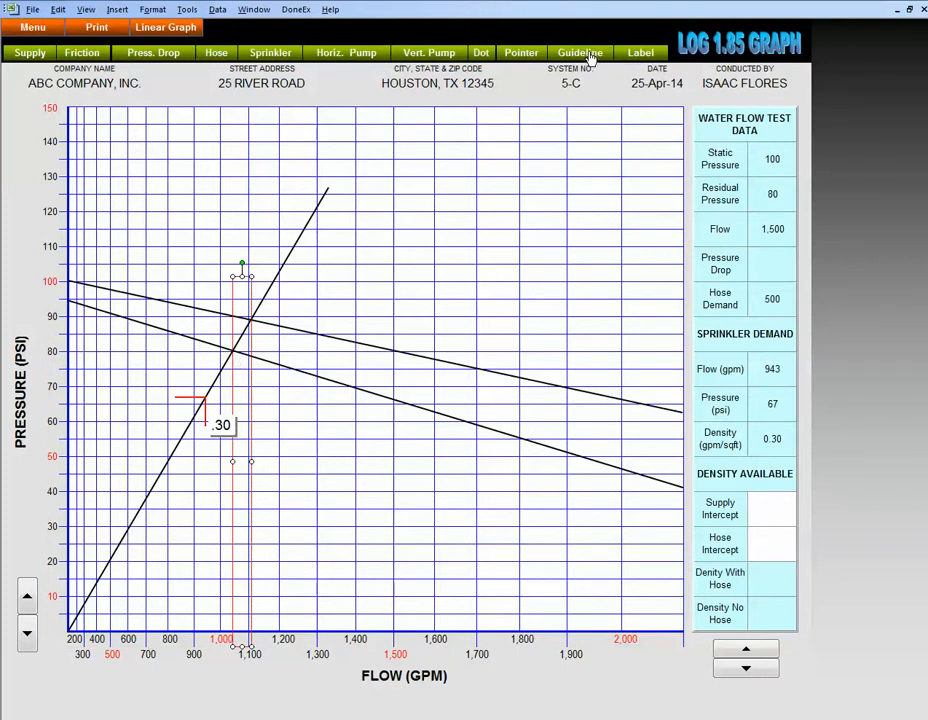
Step: Add two pointers, one where the sprinkler line crosses the supply line and one where it crosses the hose line
{"action": "left_click", "coordinate": [590, 55]}
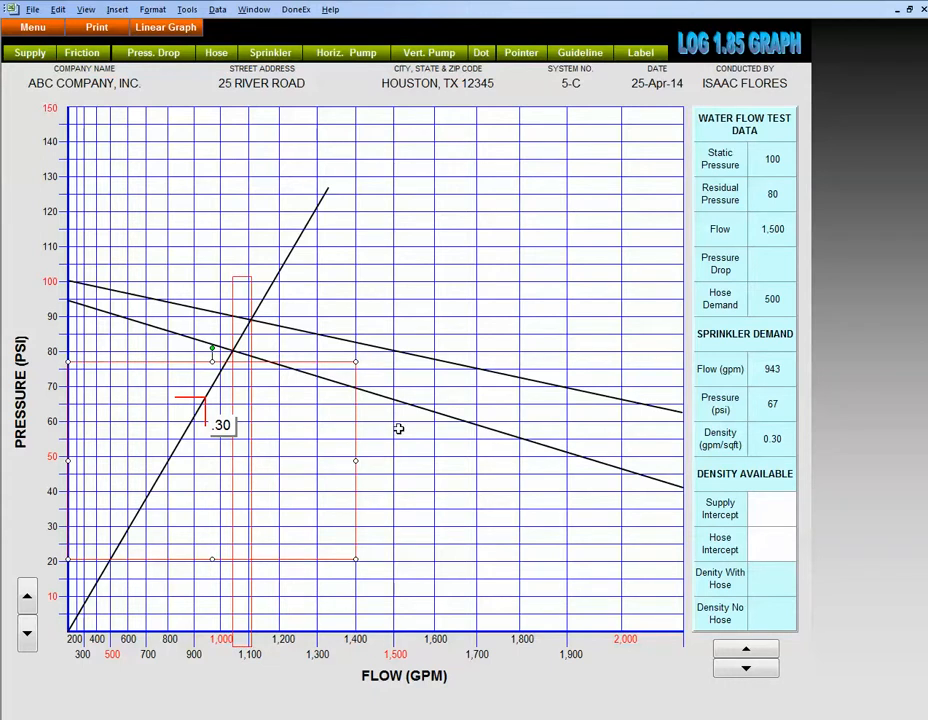
{"action": "key", "text": "Delete"}
{"action": "left_click", "coordinate": [521, 55]}
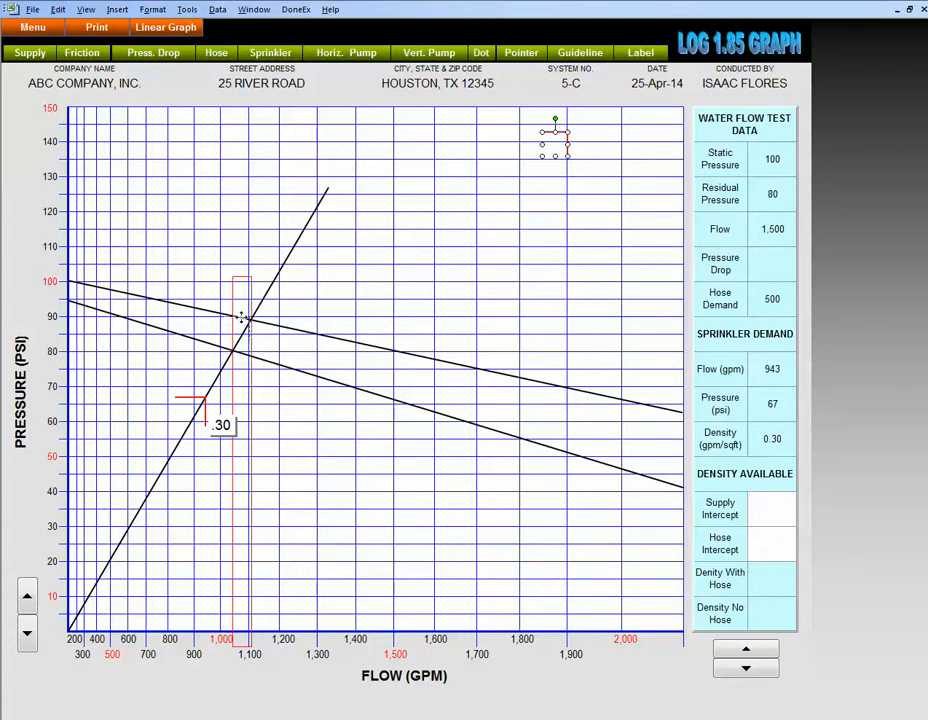
{"action": "left_click", "coordinate": [245, 320]}
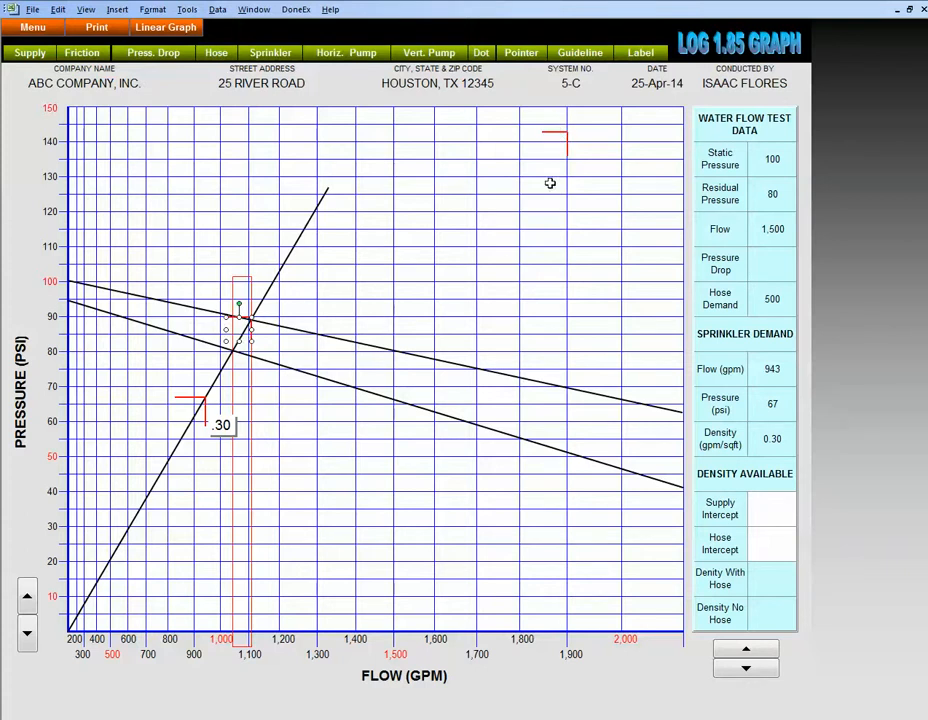
{"action": "left_click", "coordinate": [553, 138]}
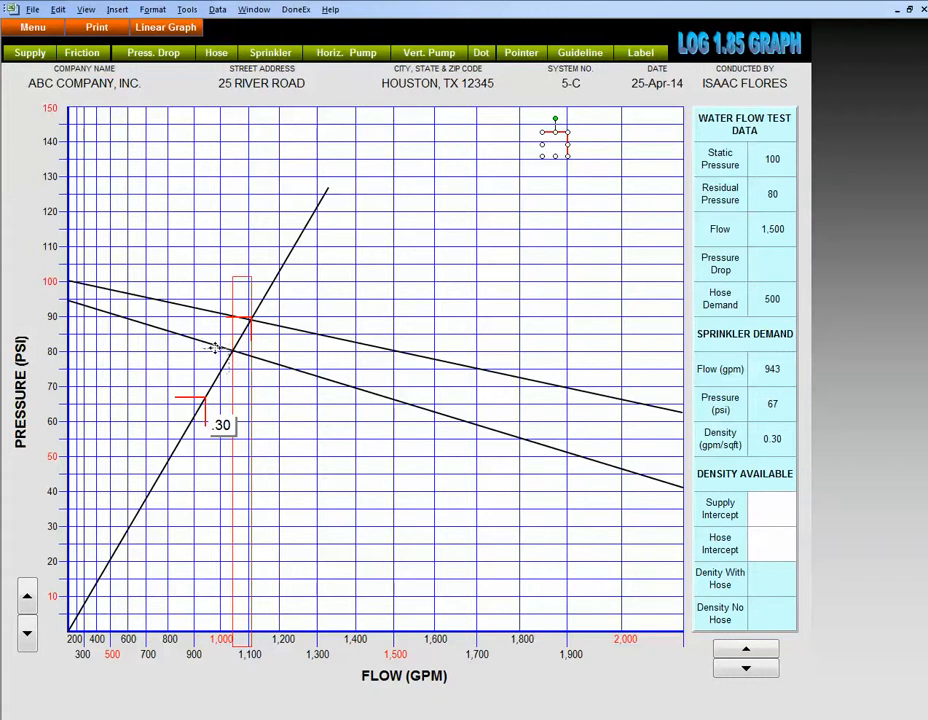
{"action": "left_click", "coordinate": [218, 348]}
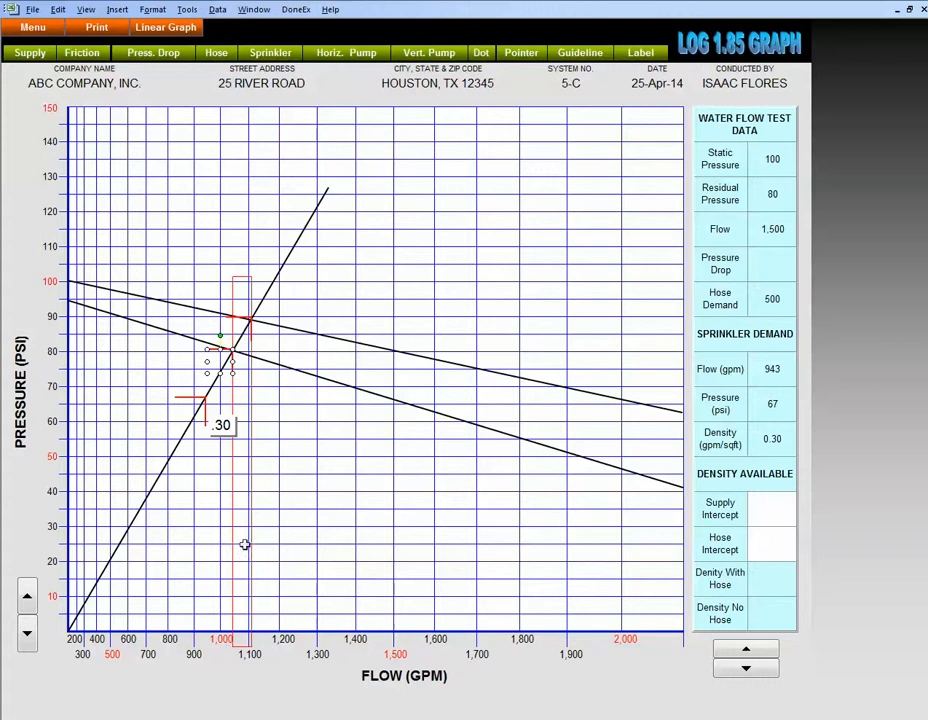
Step: Set the Hose Intercept to 1,140 and realign the upper pointer with the crossing of the supply and sprinkler lines
{"action": "left_click", "coordinate": [720, 542]}
{"action": "left_click", "coordinate": [758, 543]}
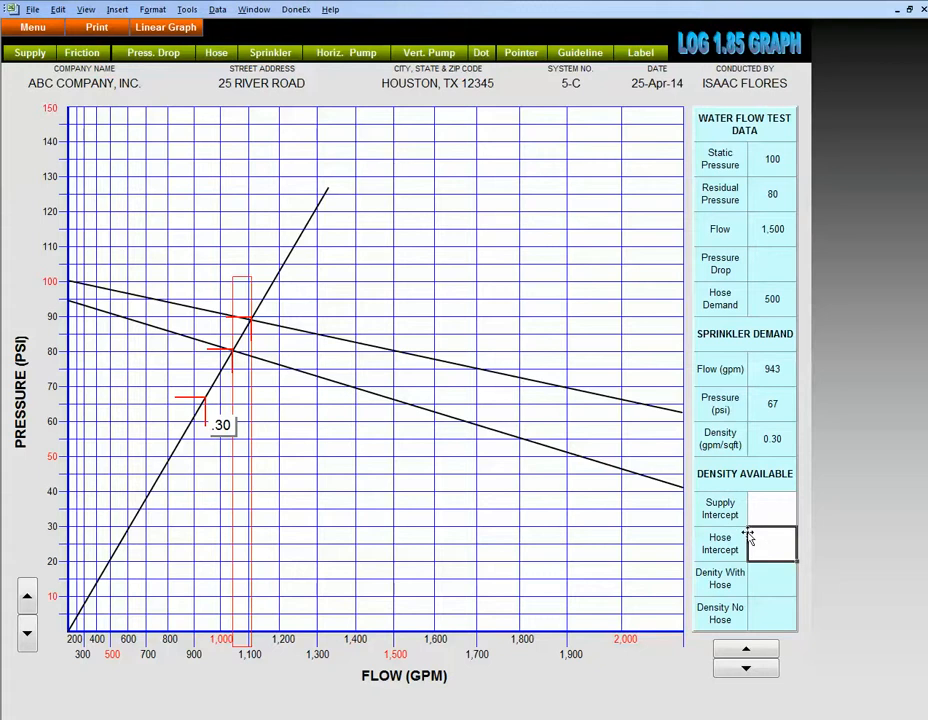
{"action": "type", "text": "1,"}
{"action": "type", "text": "140"}
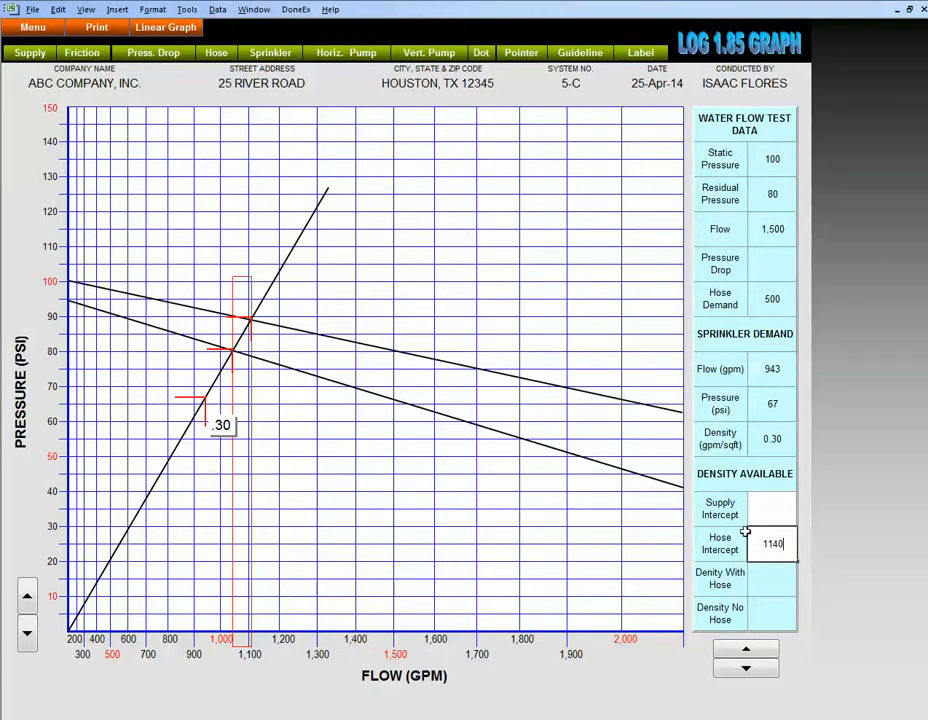
{"action": "left_click", "coordinate": [570, 503]}
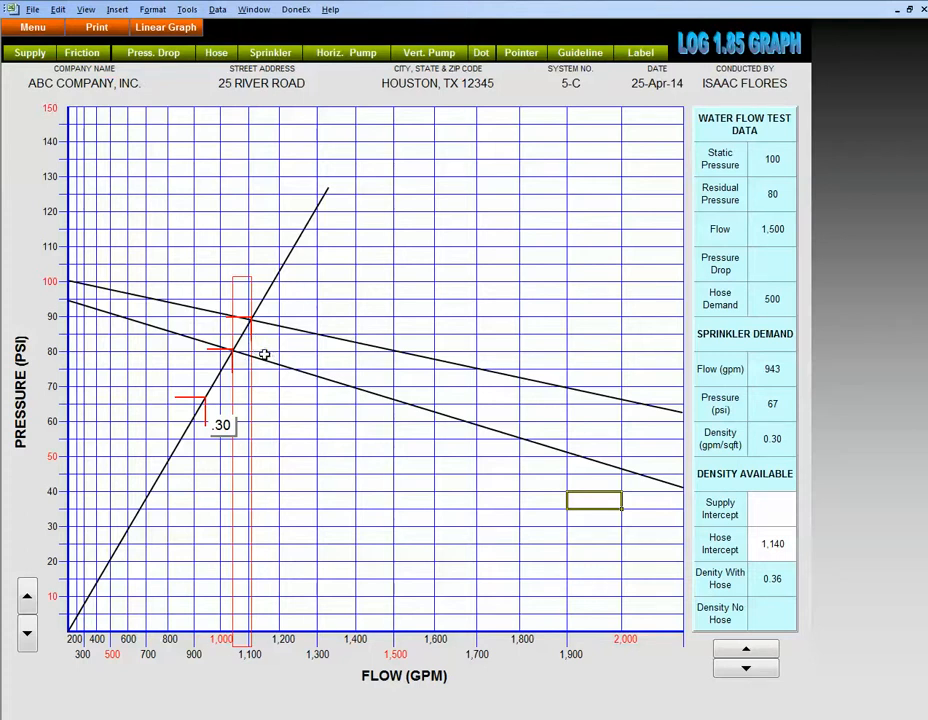
{"action": "left_click", "coordinate": [241, 320]}
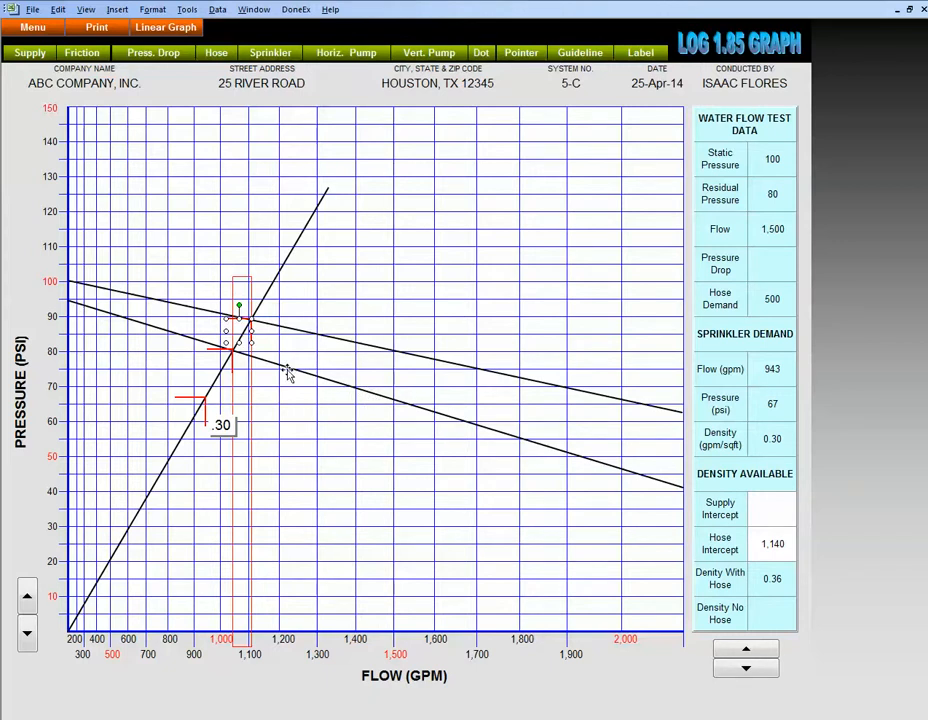
{"action": "left_click", "coordinate": [287, 372]}
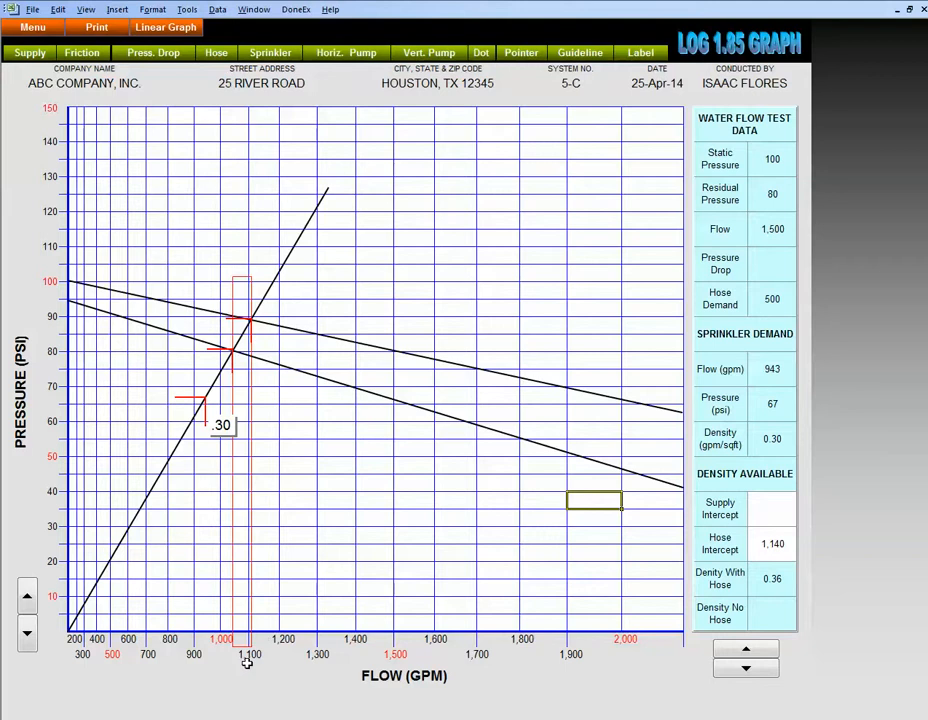
{"action": "left_click", "coordinate": [776, 511]}
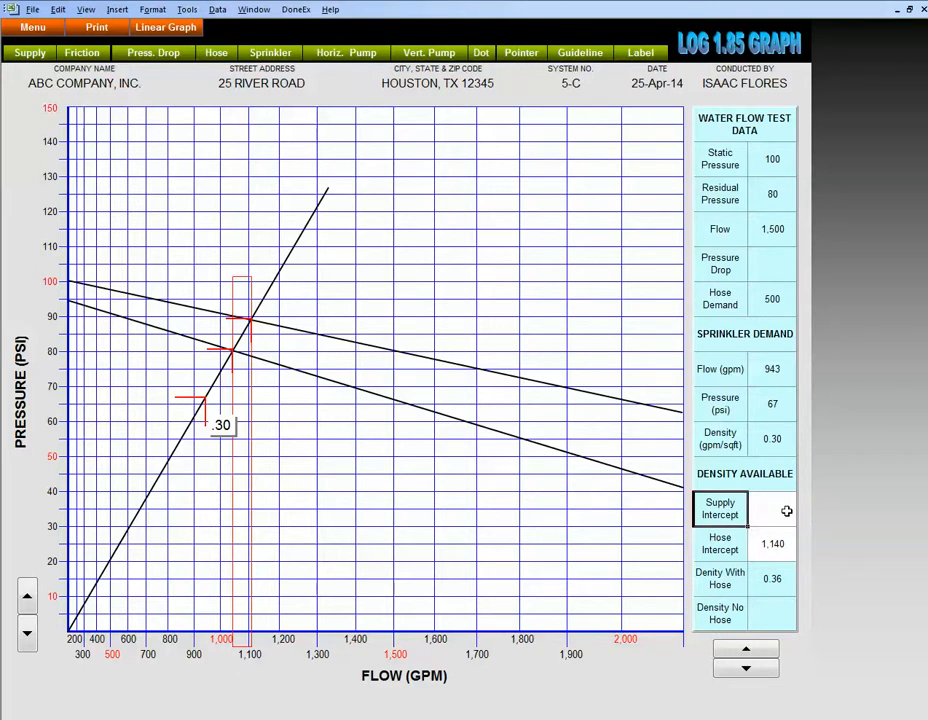
{"action": "type", "text": "11"}
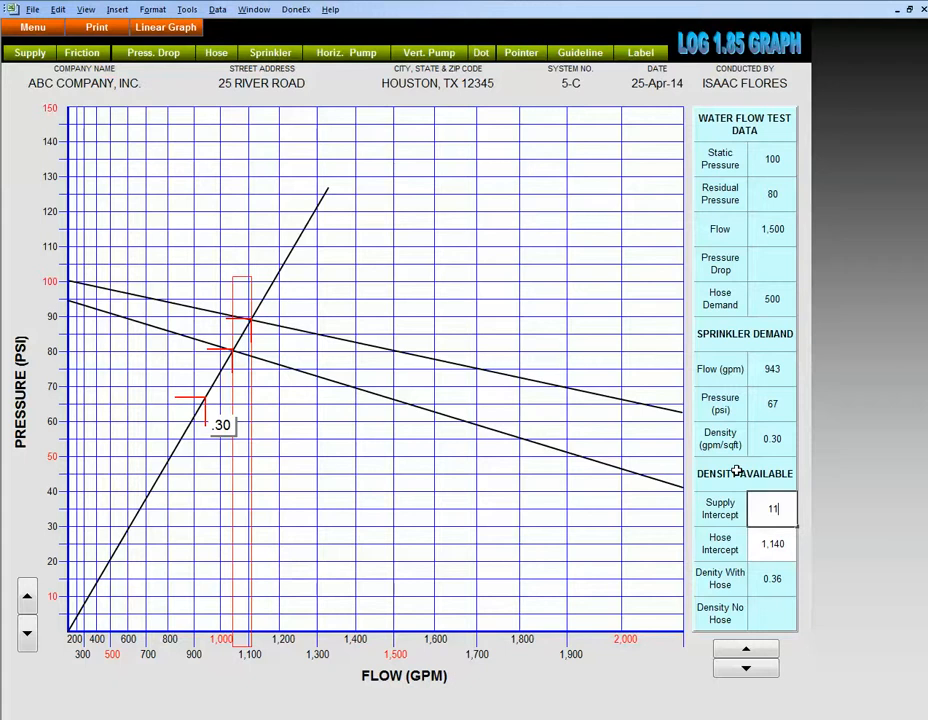
{"action": "type", "text": "0"}
{"action": "key", "text": "Return"}
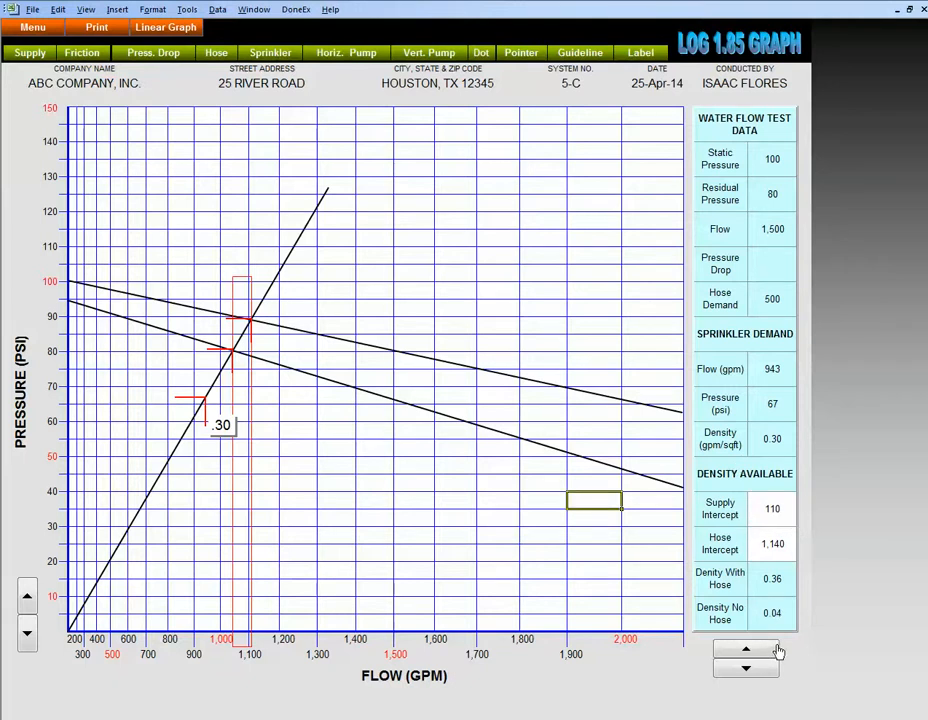
Step: Set the Supply Intercept to 1,110 and the Hose Intercept to 1,040 in the available density data
{"action": "left_click", "coordinate": [772, 512]}
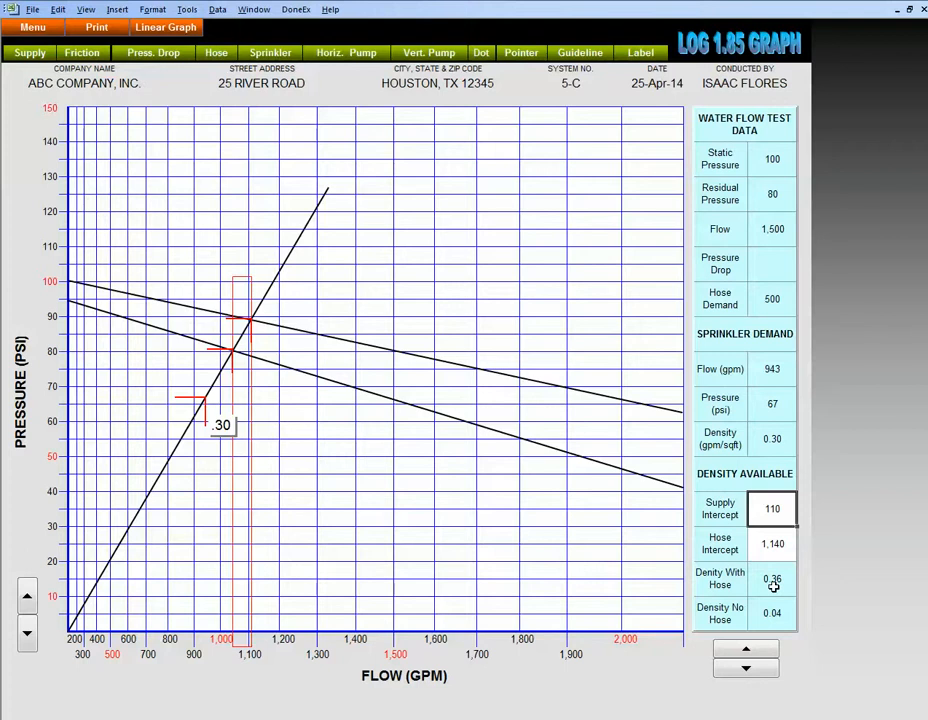
{"action": "type", "text": "11"}
{"action": "key", "text": "Return"}
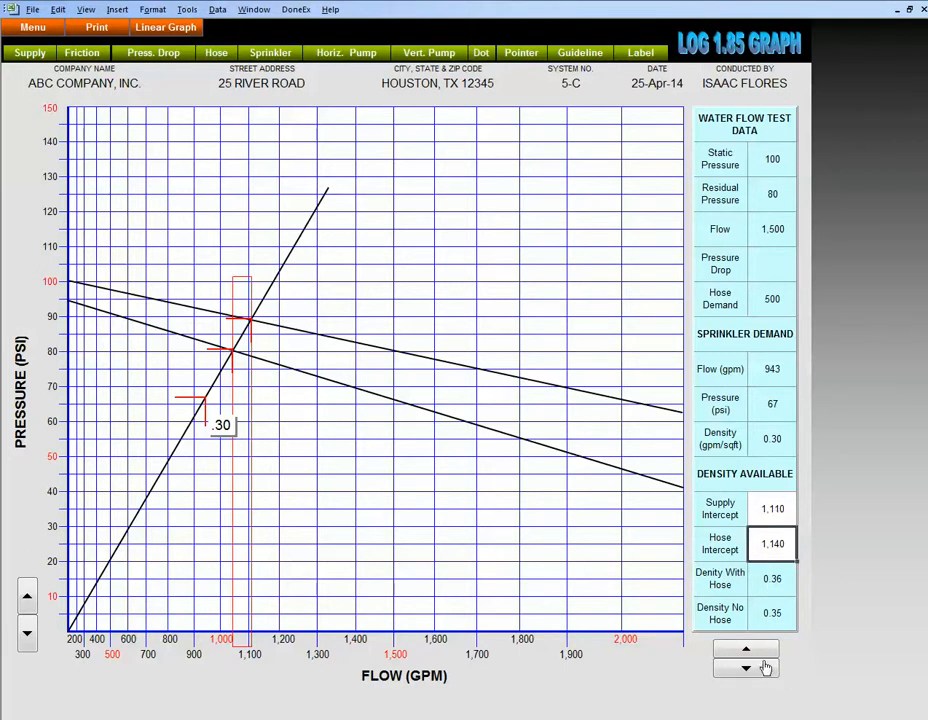
{"action": "left_click", "coordinate": [774, 580]}
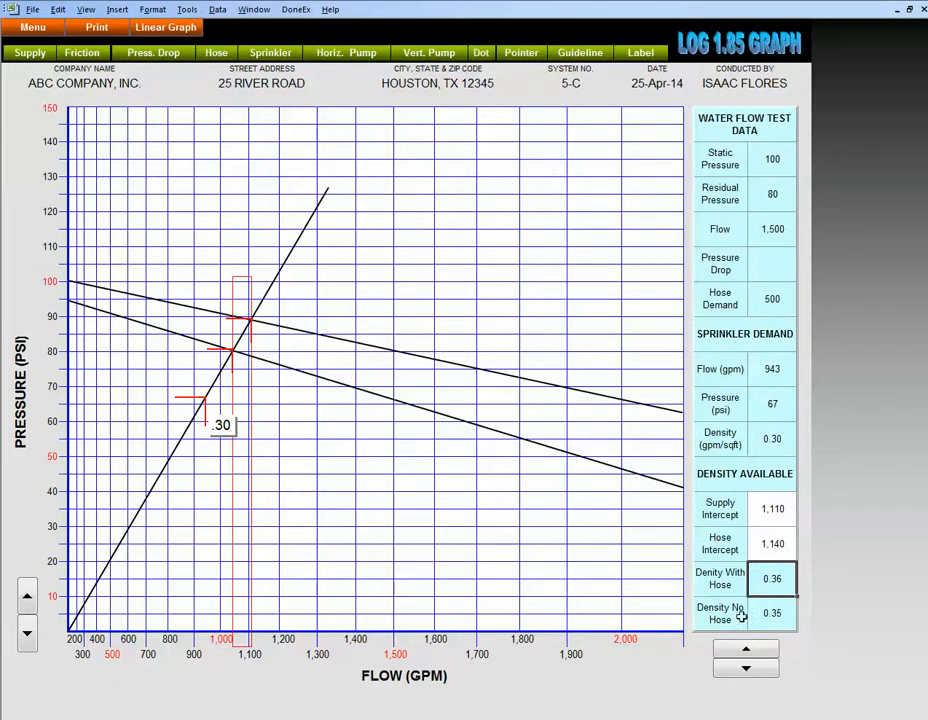
{"action": "left_click", "coordinate": [769, 548]}
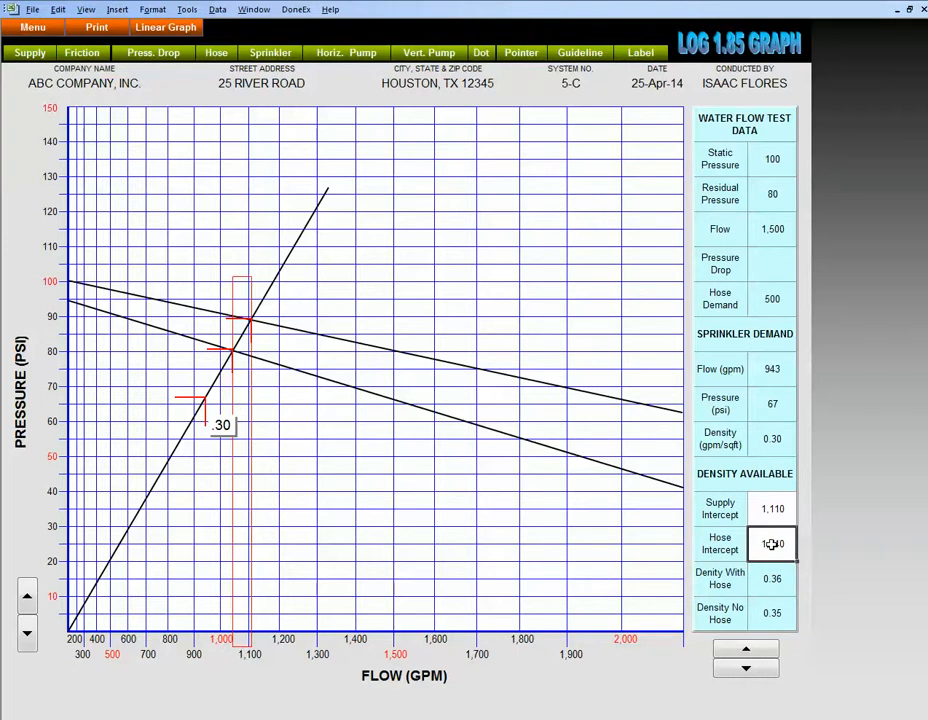
{"action": "type", "text": "1"}
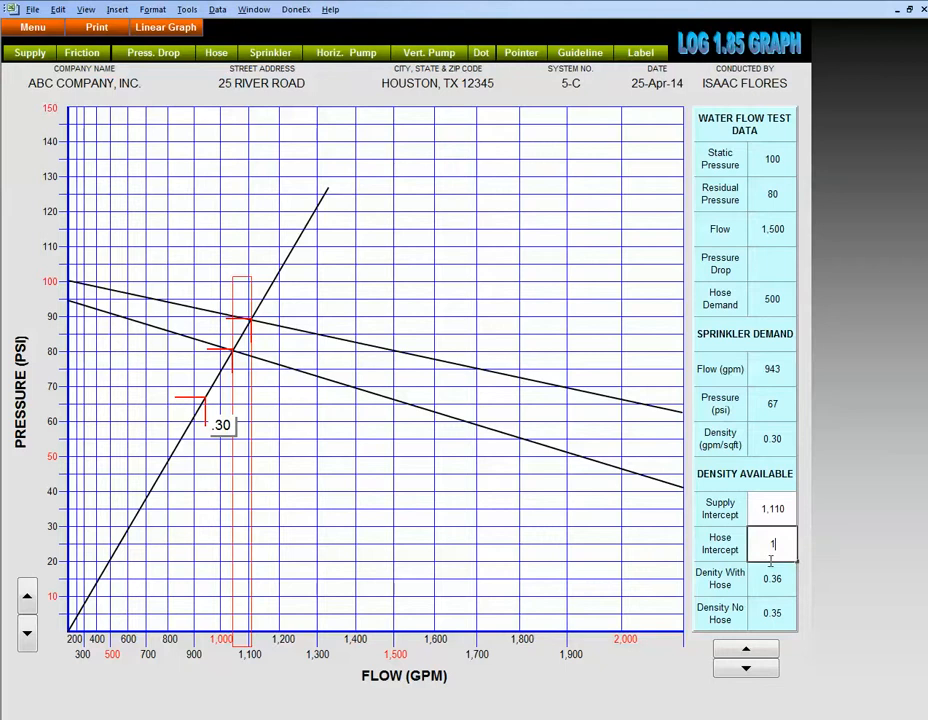
{"action": "type", "text": ",040"}
{"action": "left_click", "coordinate": [576, 522]}
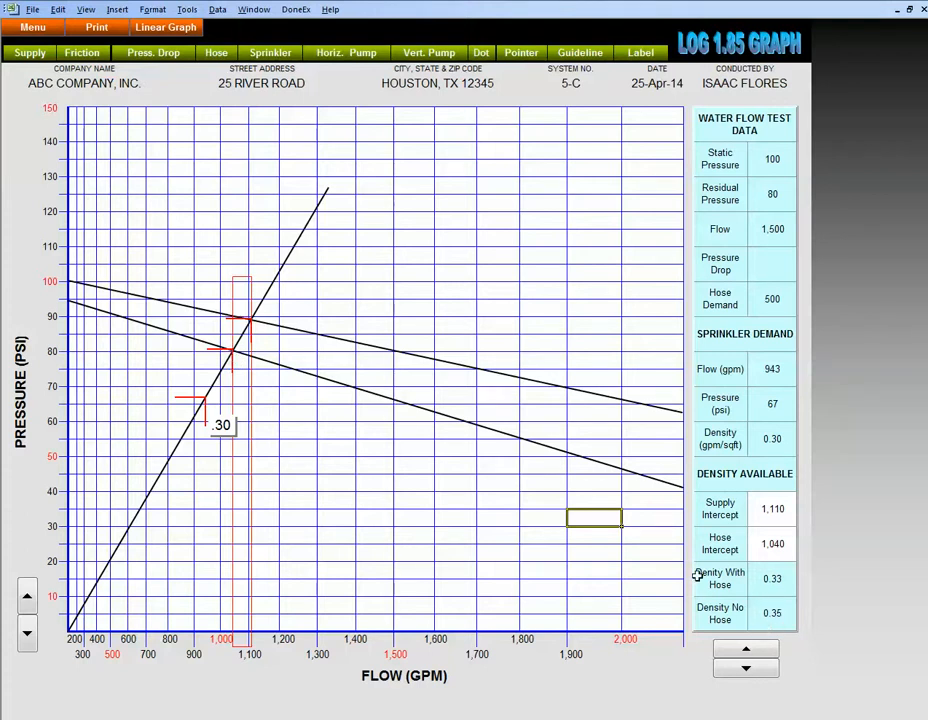
Step: Add a label reading .33 beside the hose-line crossing pointer and one reading .35 beside the supply-line crossing pointer
{"action": "left_click", "coordinate": [641, 55]}
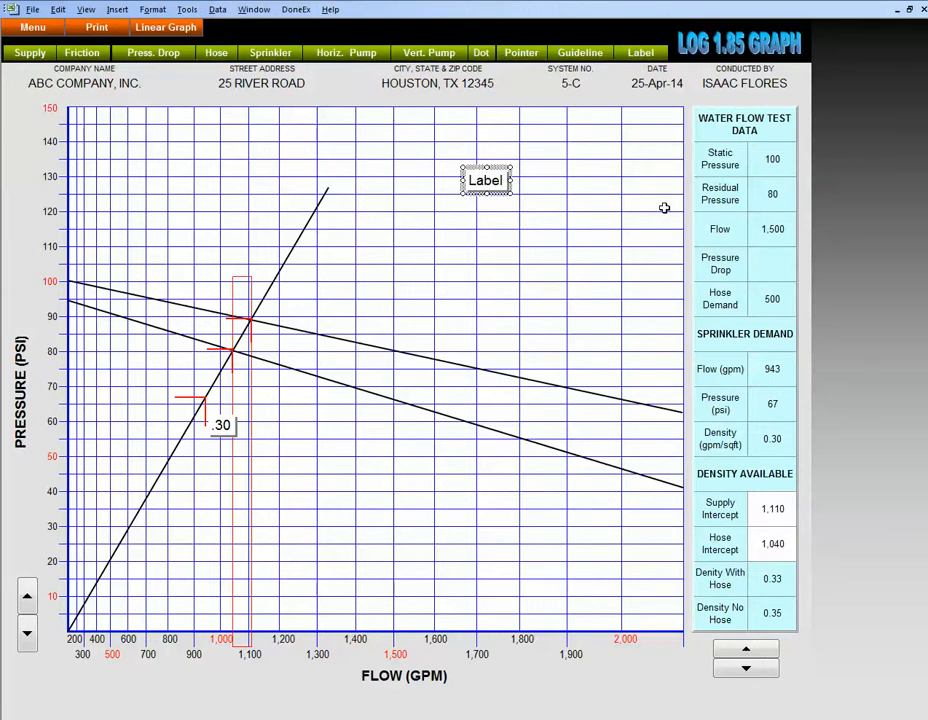
{"action": "type", "text": ".33"}
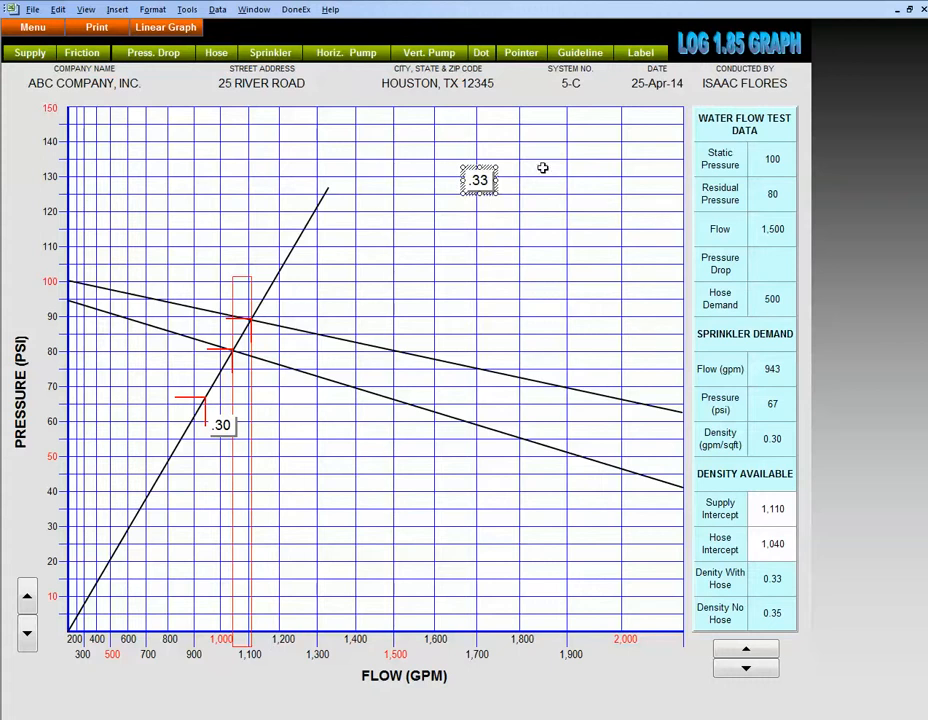
{"action": "left_click_drag", "start_coordinate": [489, 170], "coordinate": [259, 360]}
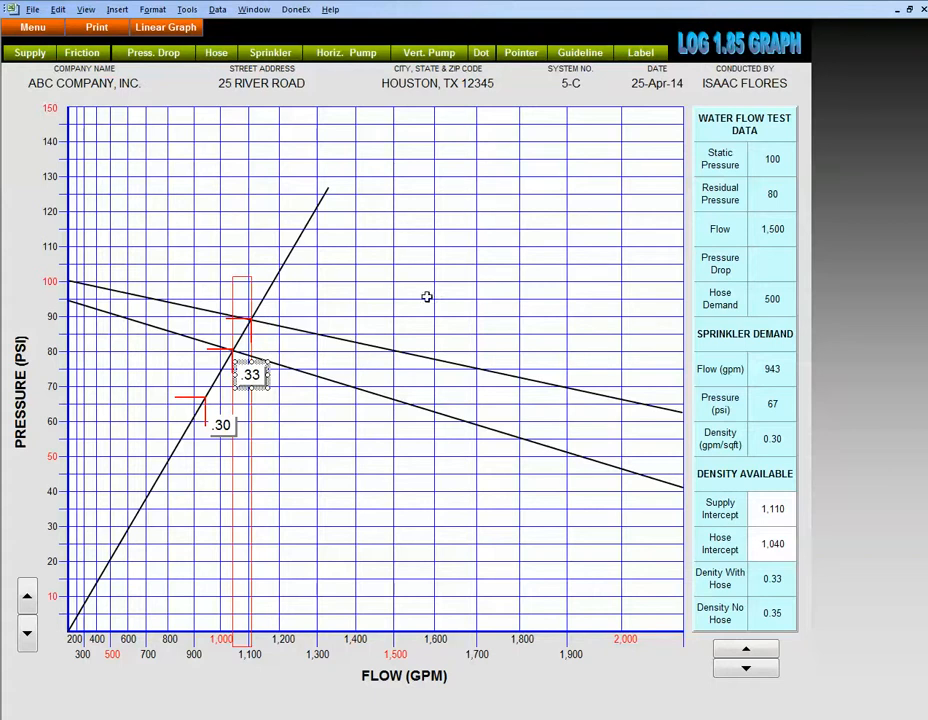
{"action": "left_click", "coordinate": [640, 56]}
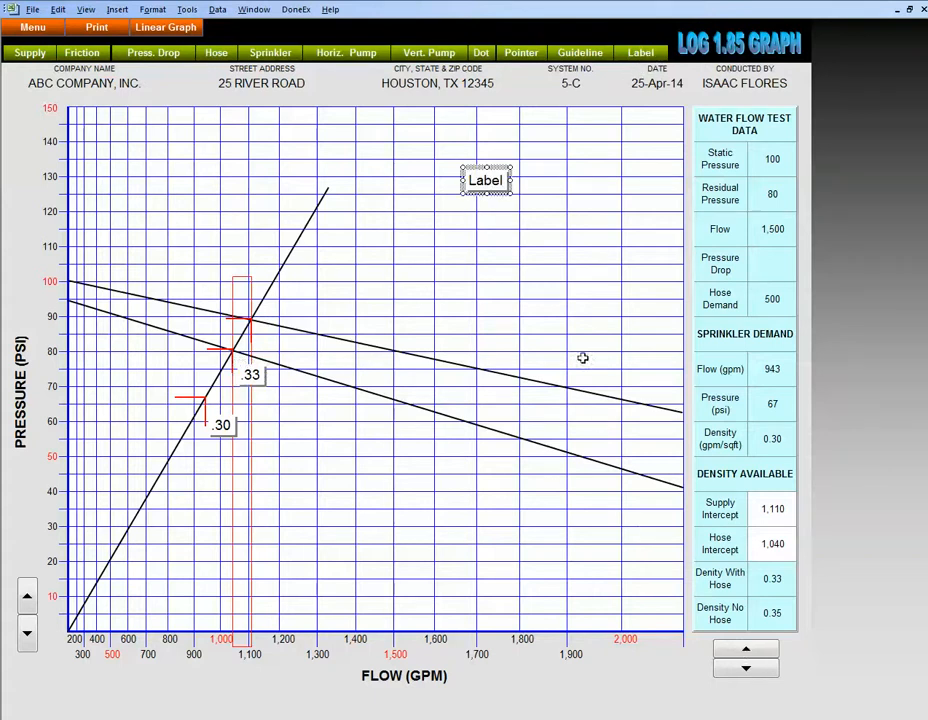
{"action": "type", "text": ".35"}
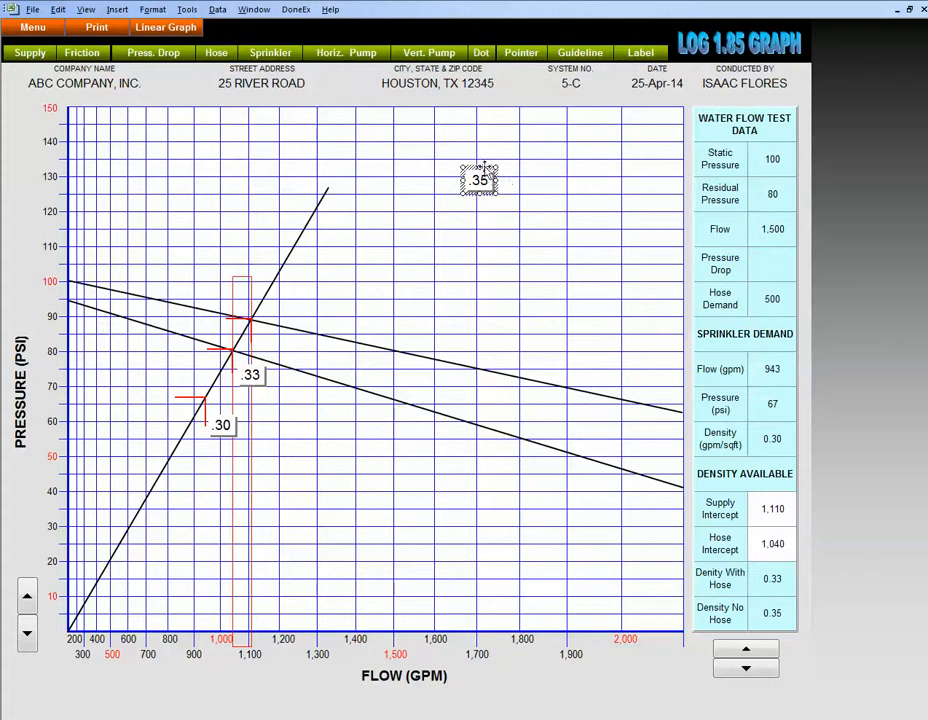
{"action": "left_click_drag", "start_coordinate": [477, 176], "coordinate": [272, 332]}
Step: Delete the red rectangular guideline from the graph
{"action": "left_click", "coordinate": [238, 278]}
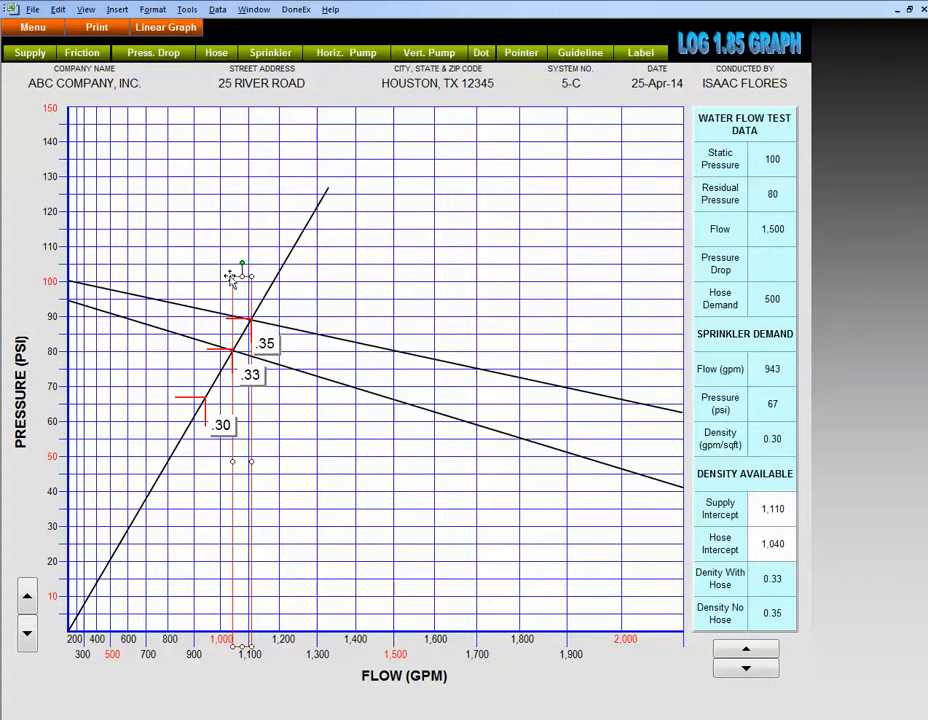
{"action": "left_click", "coordinate": [412, 269]}
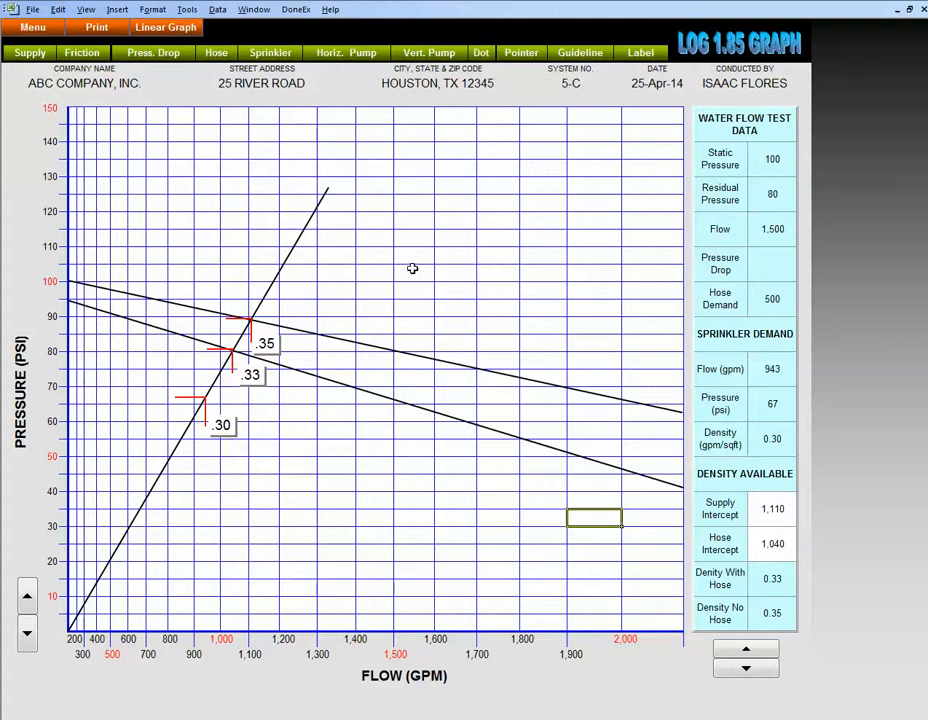
Step: Add a Supply label on the upper supply line and a Hose label on the hose line below it
{"action": "left_click", "coordinate": [642, 57]}
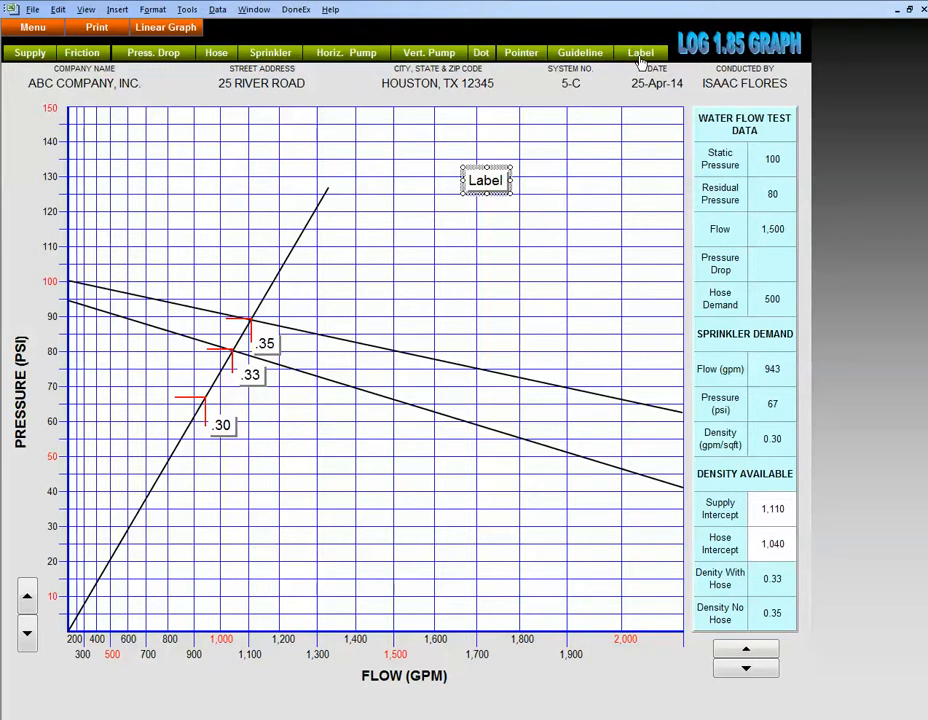
{"action": "key", "text": "Caps_Lock"}
{"action": "type", "text": "Su"}
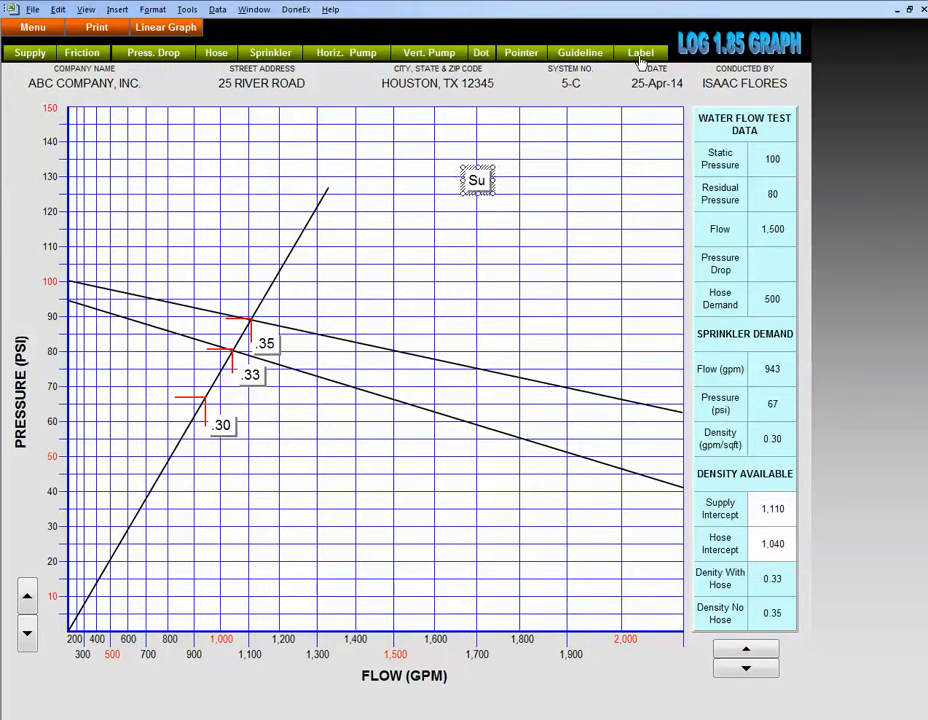
{"action": "type", "text": "pply"}
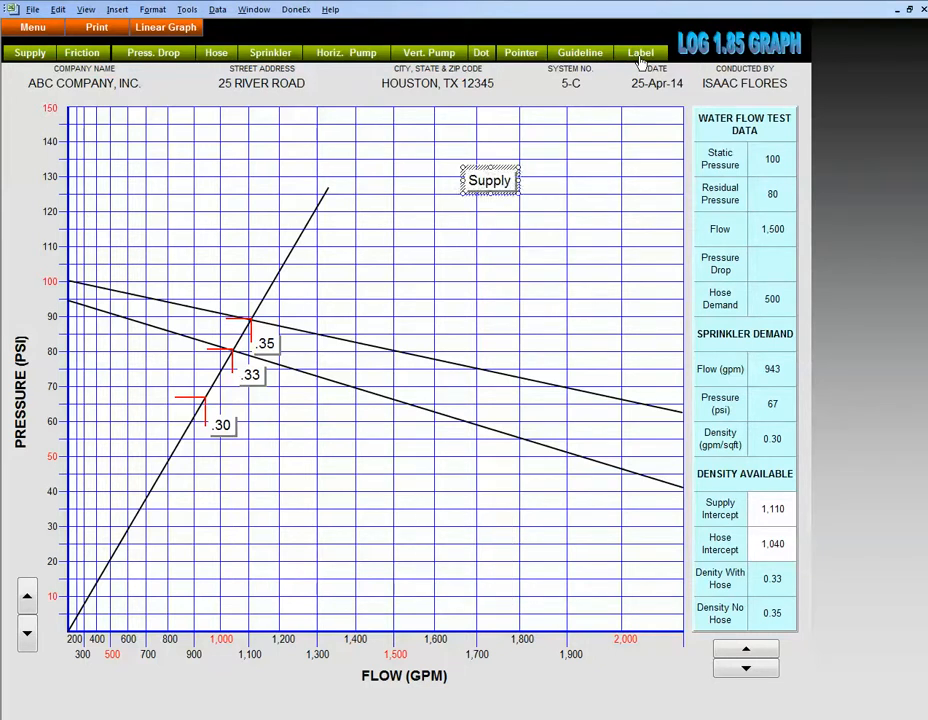
{"action": "left_click_drag", "start_coordinate": [508, 172], "coordinate": [518, 362]}
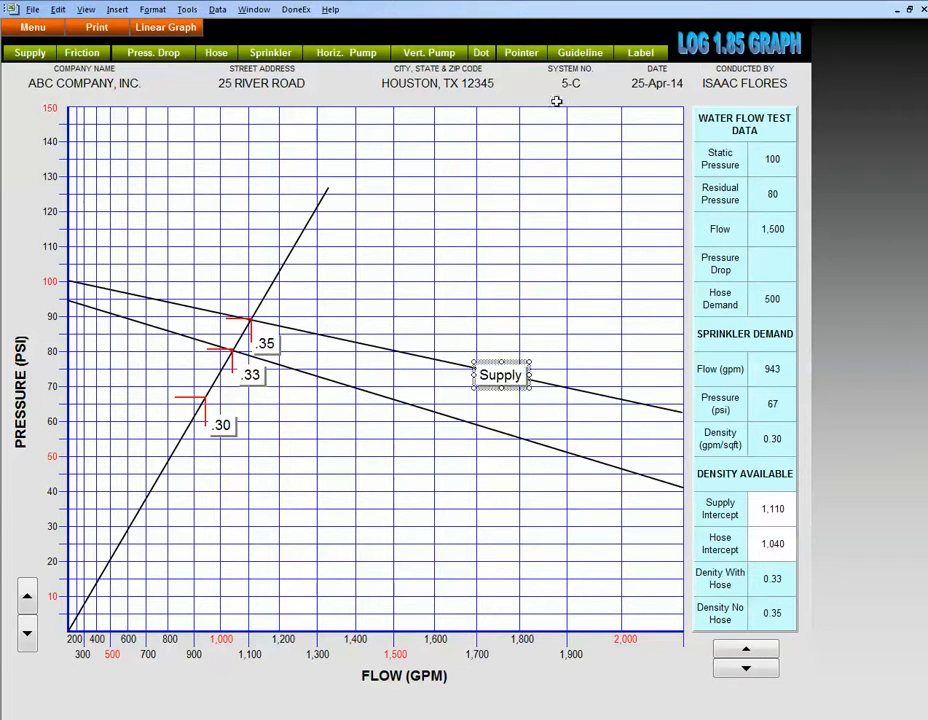
{"action": "left_click", "coordinate": [641, 54]}
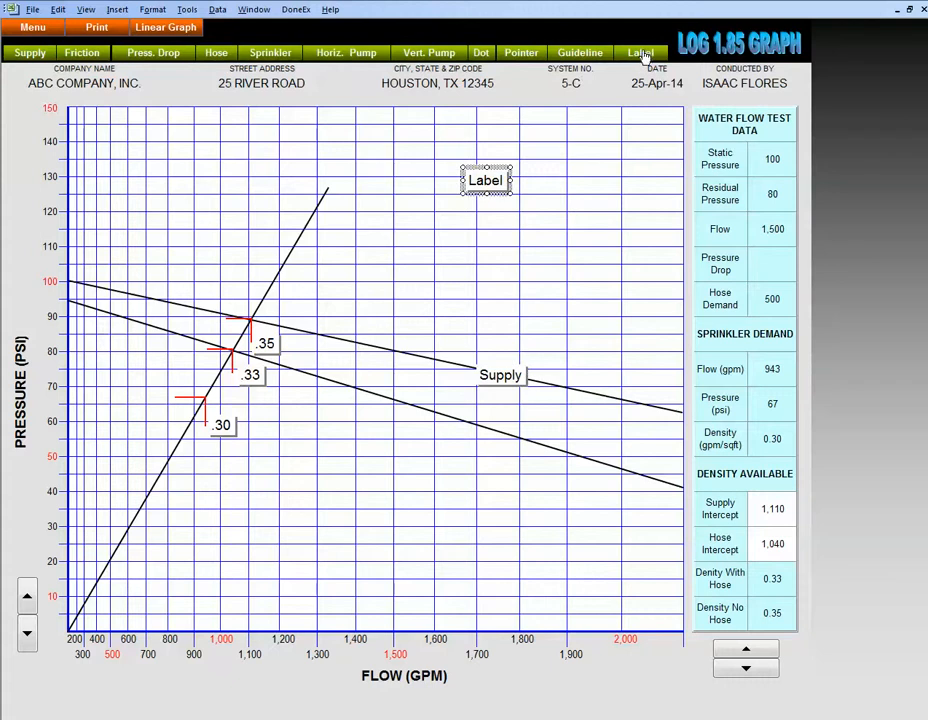
{"action": "type", "text": "Hose"}
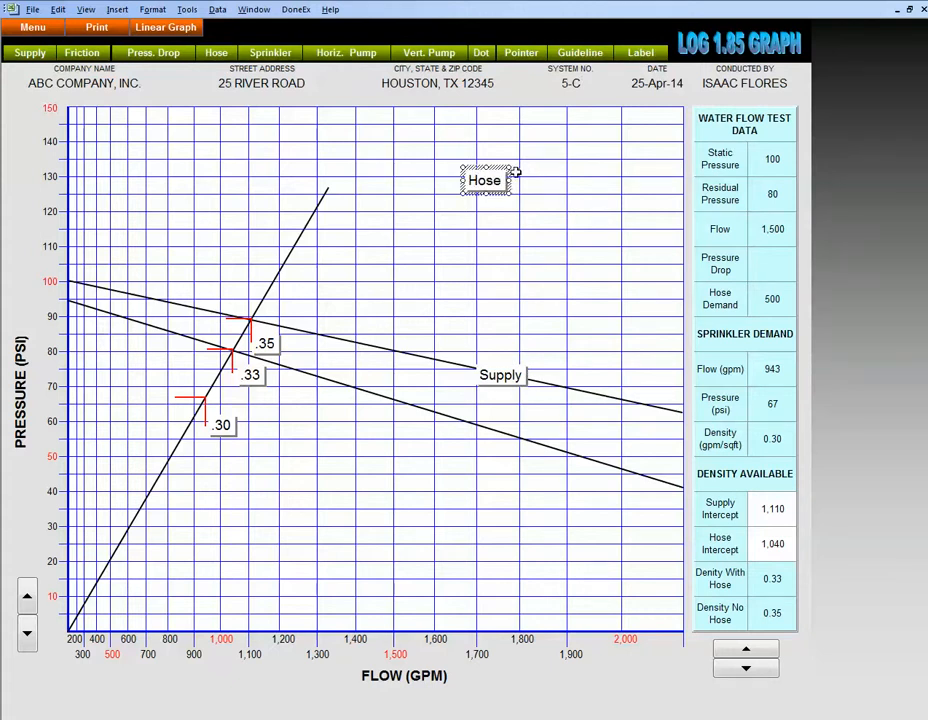
{"action": "left_click_drag", "start_coordinate": [538, 411], "coordinate": [510, 413]}
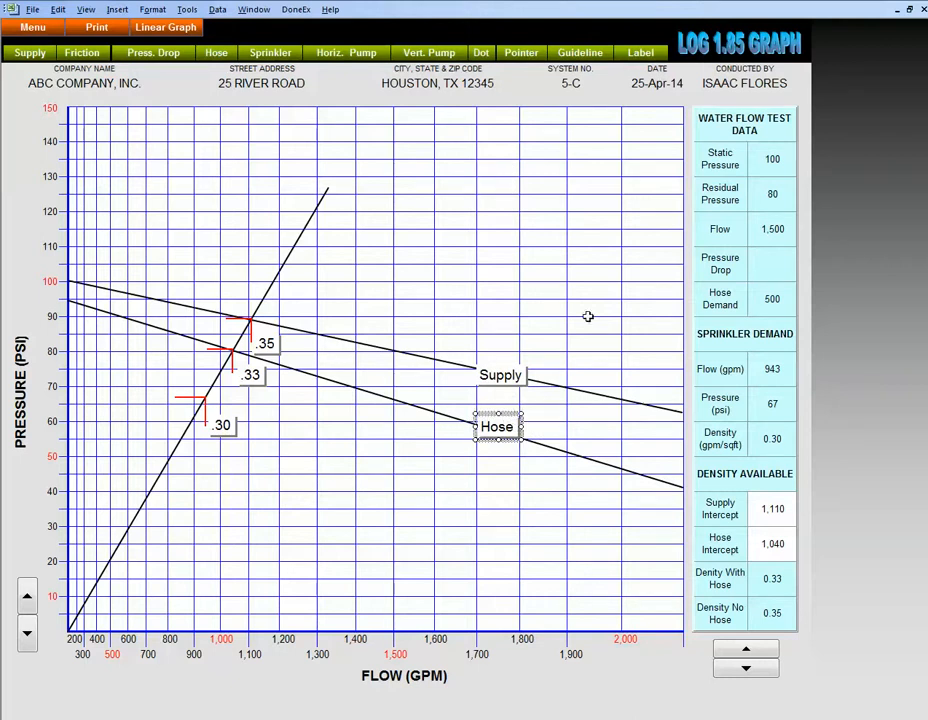
Step: Add a Demand label on the upper part of the sprinkler demand line
{"action": "left_click", "coordinate": [641, 56]}
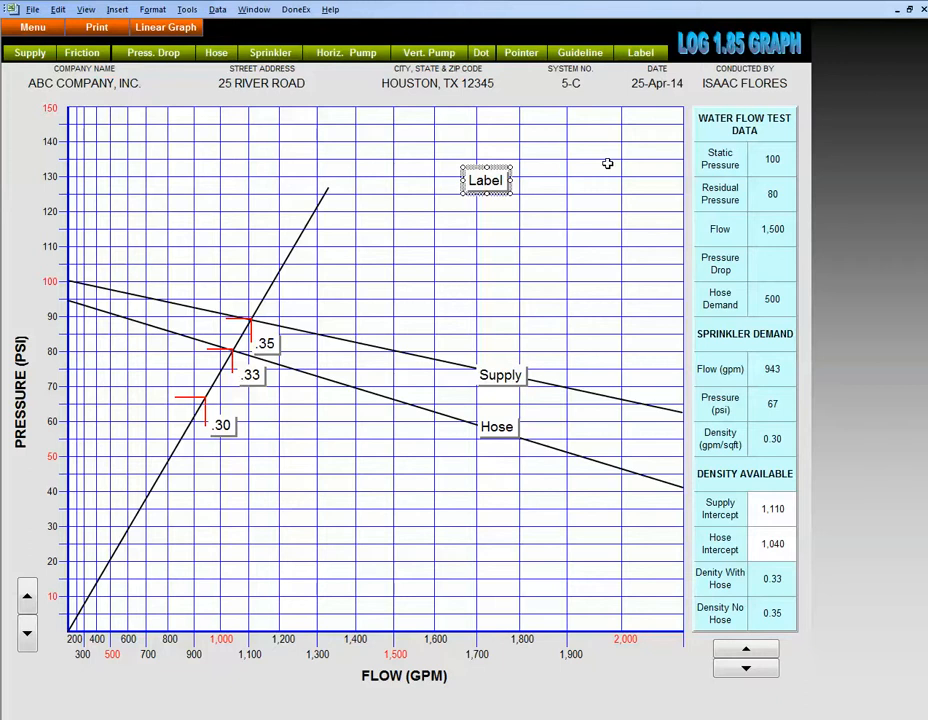
{"action": "type", "text": "Demand"}
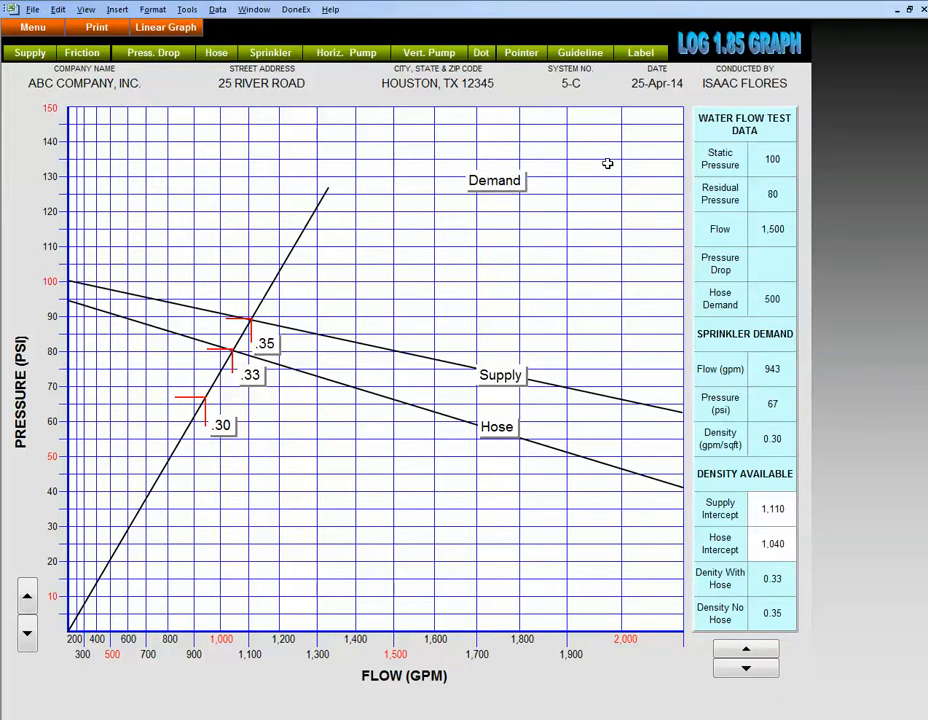
{"action": "left_click_drag", "start_coordinate": [494, 180], "coordinate": [298, 236]}
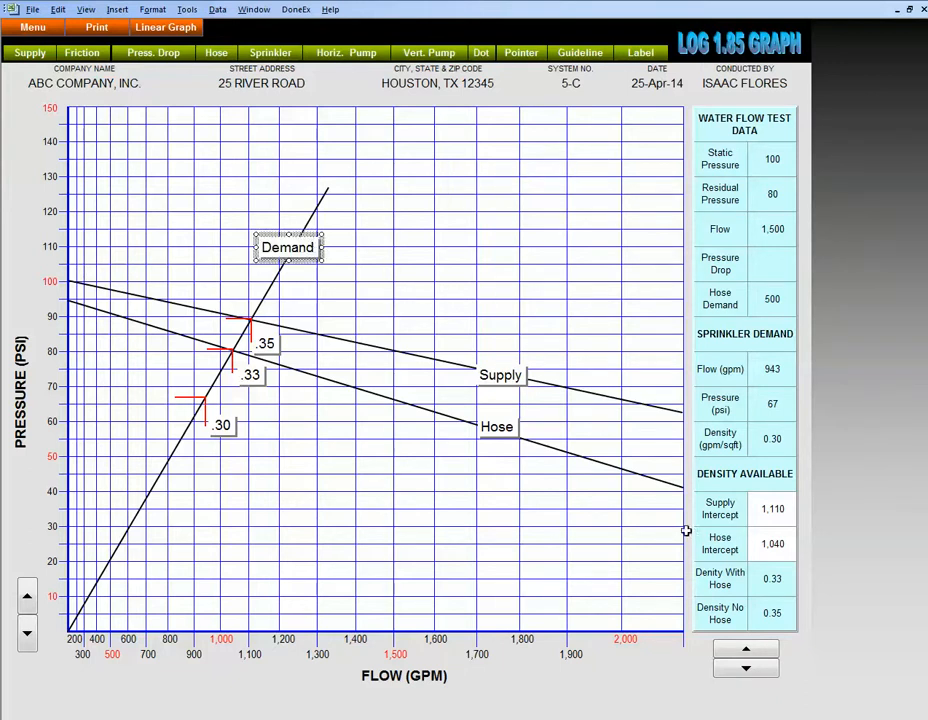
{"action": "left_click", "coordinate": [769, 509]}
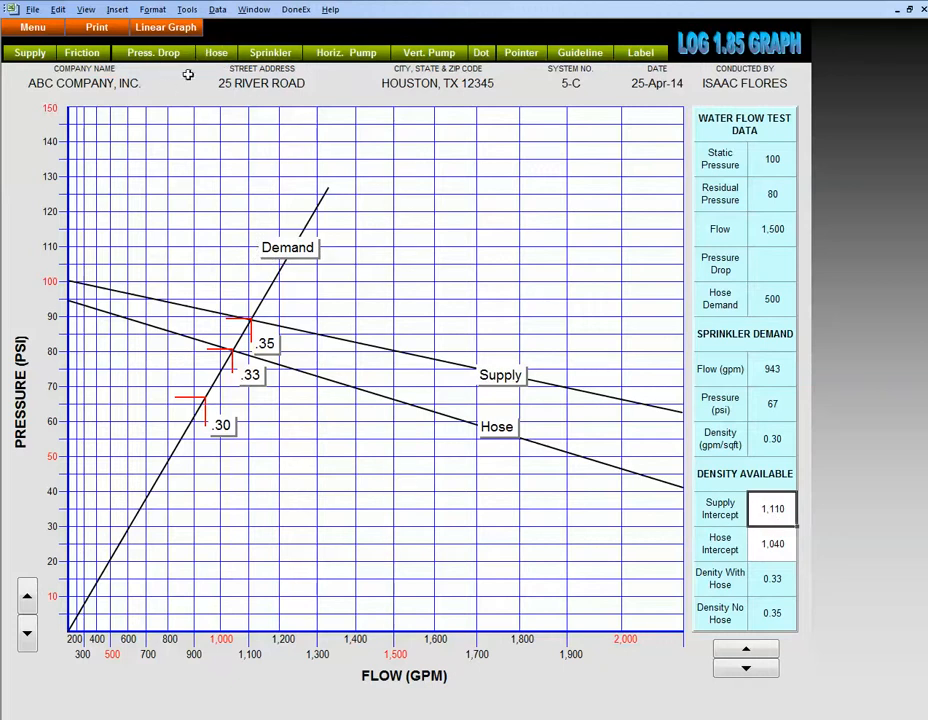
Step: Open the linear graph, compare its linear and Log 1.85 density plots, and leave it plotting the Log 1.85 graph density
{"action": "left_click", "coordinate": [168, 28]}
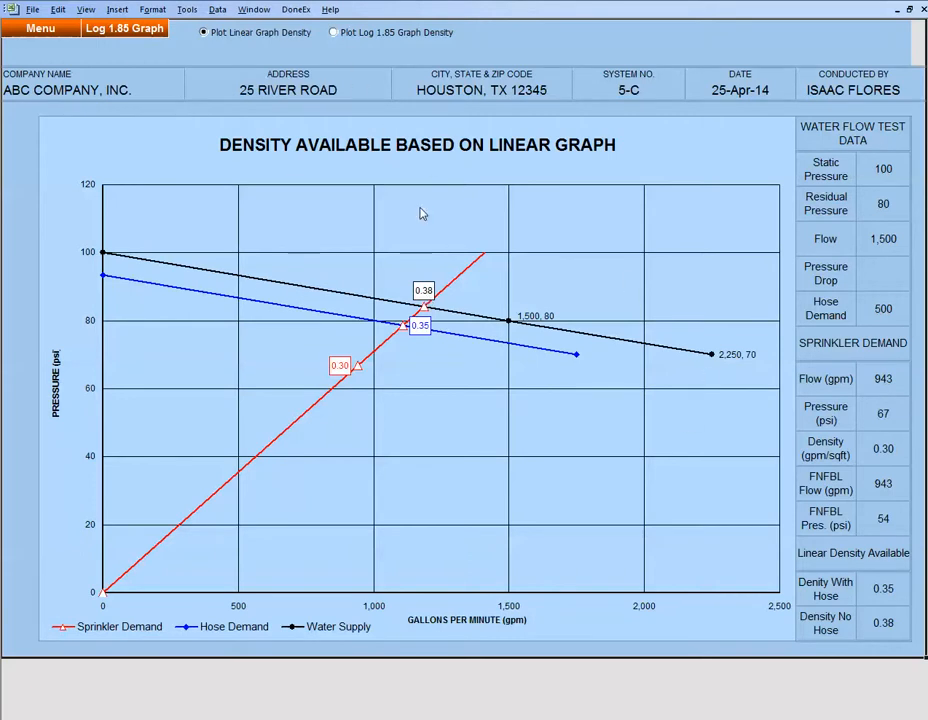
{"action": "left_click", "coordinate": [335, 33]}
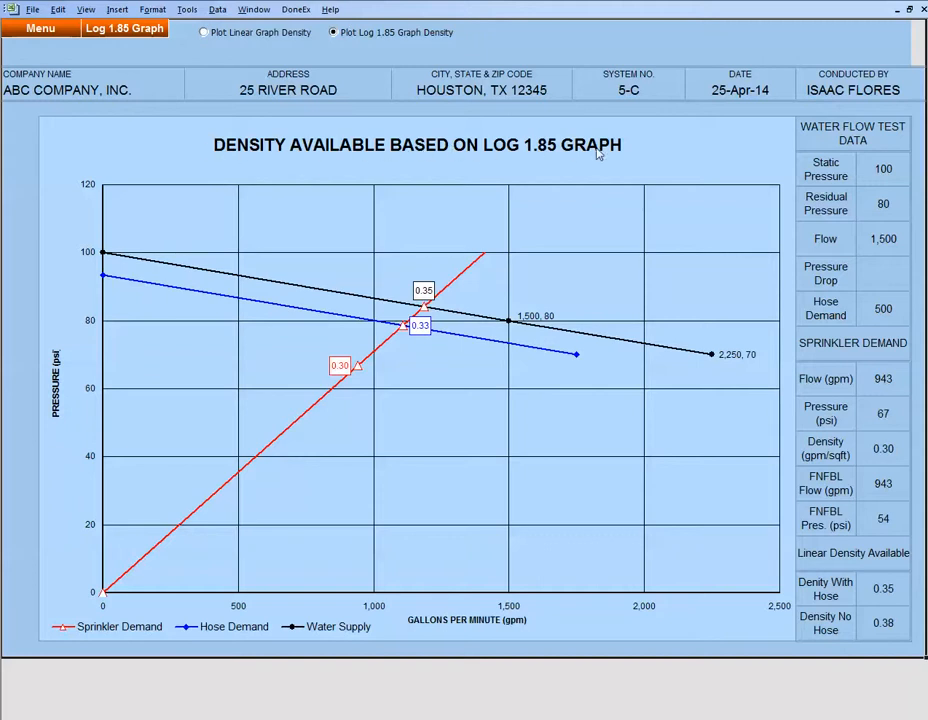
{"action": "left_click", "coordinate": [206, 33]}
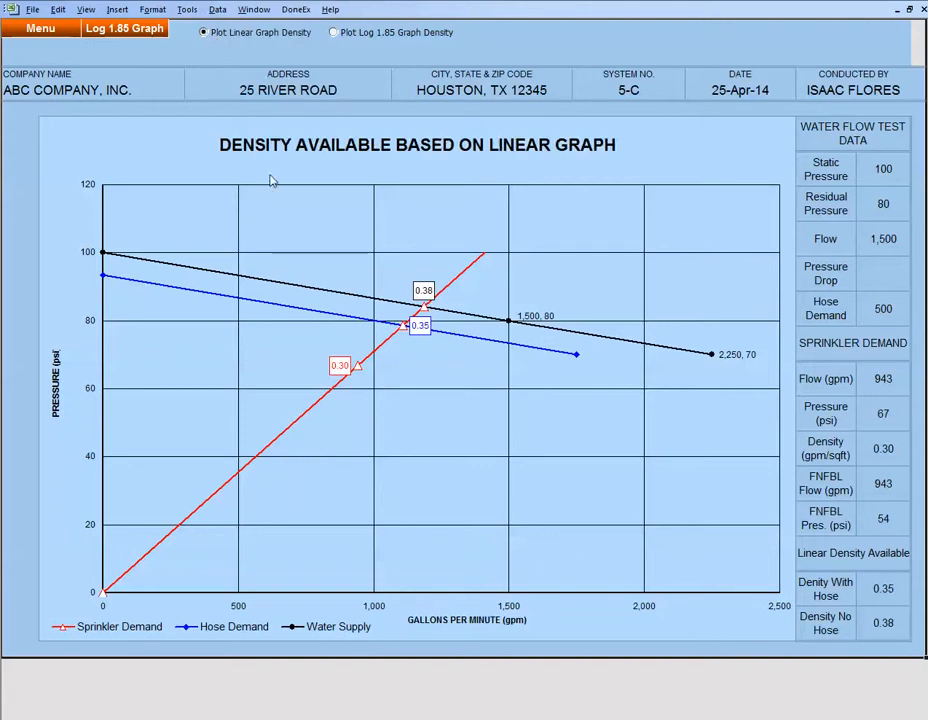
{"action": "left_click", "coordinate": [338, 33]}
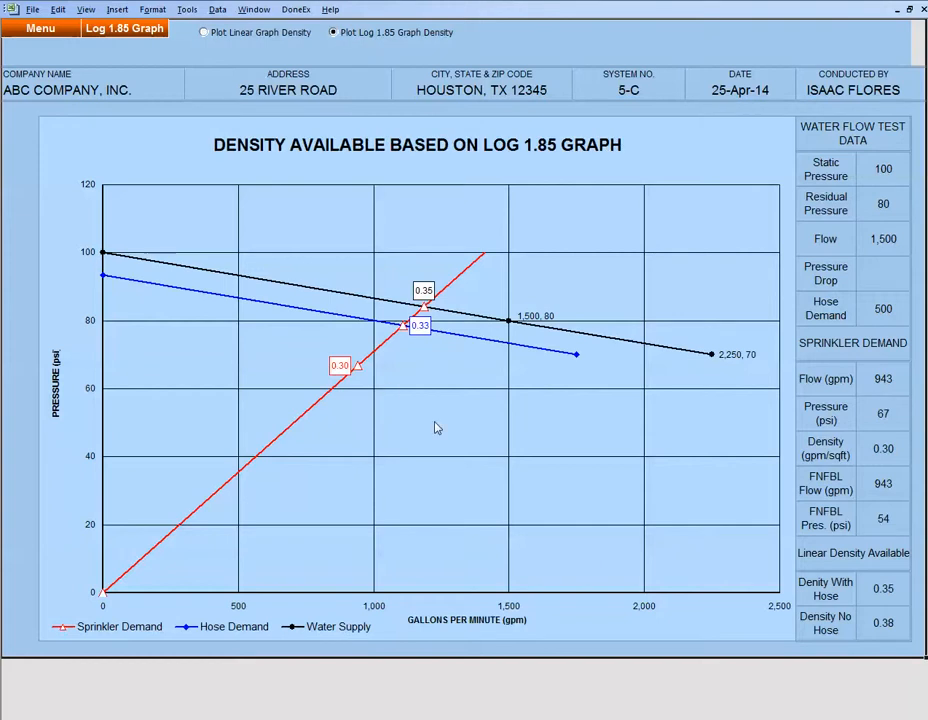
Step: Return to the sprinkler program form and examine the protection adequacy based on the Log 1.85 graph
{"action": "left_click", "coordinate": [44, 30]}
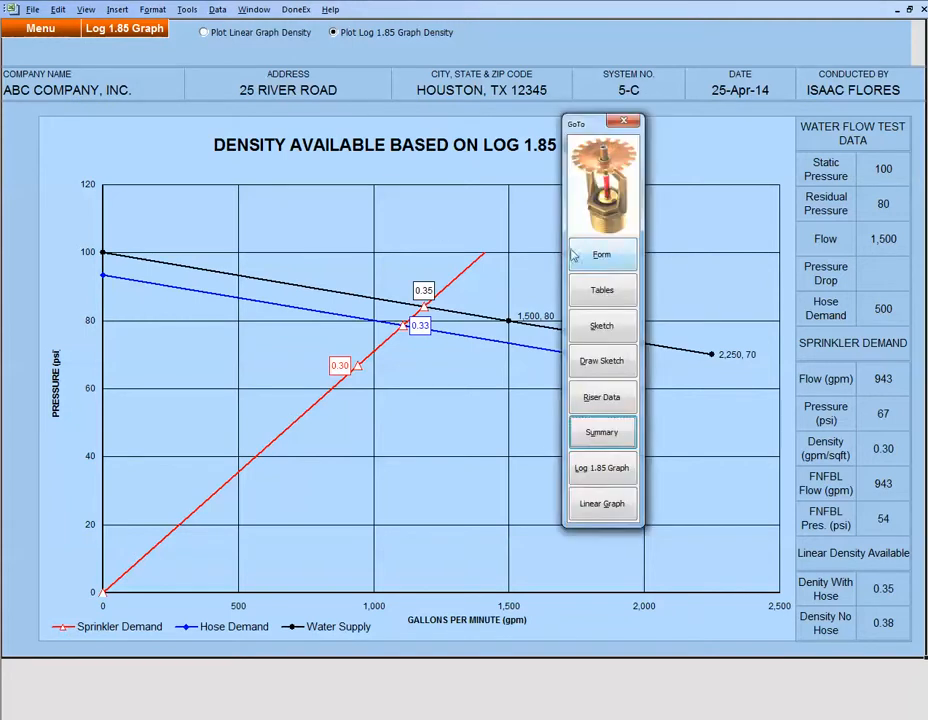
{"action": "left_click", "coordinate": [602, 257]}
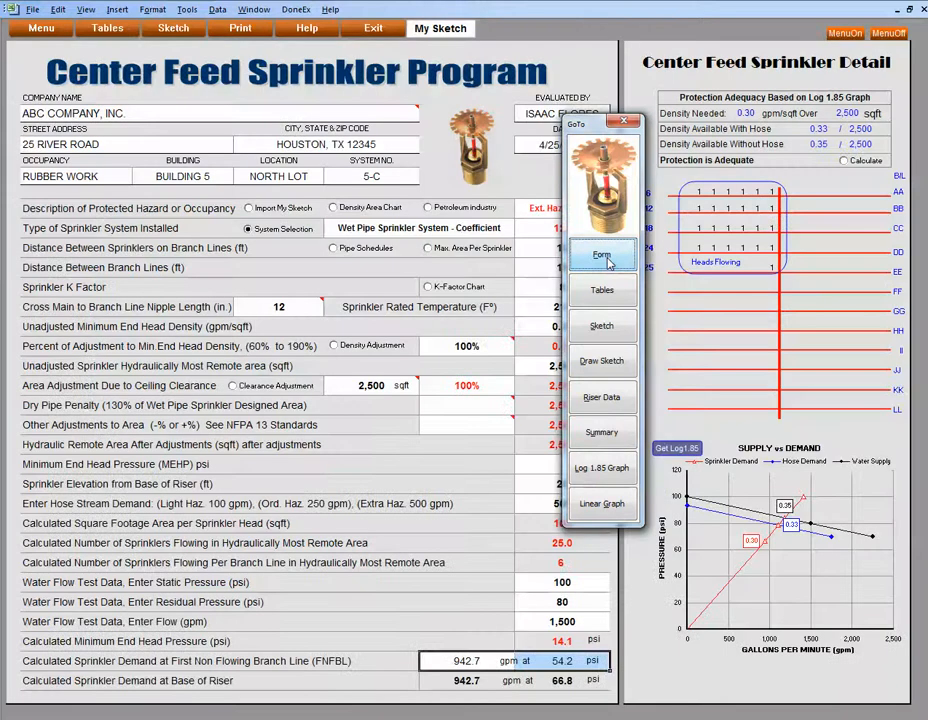
{"action": "left_click", "coordinate": [624, 123]}
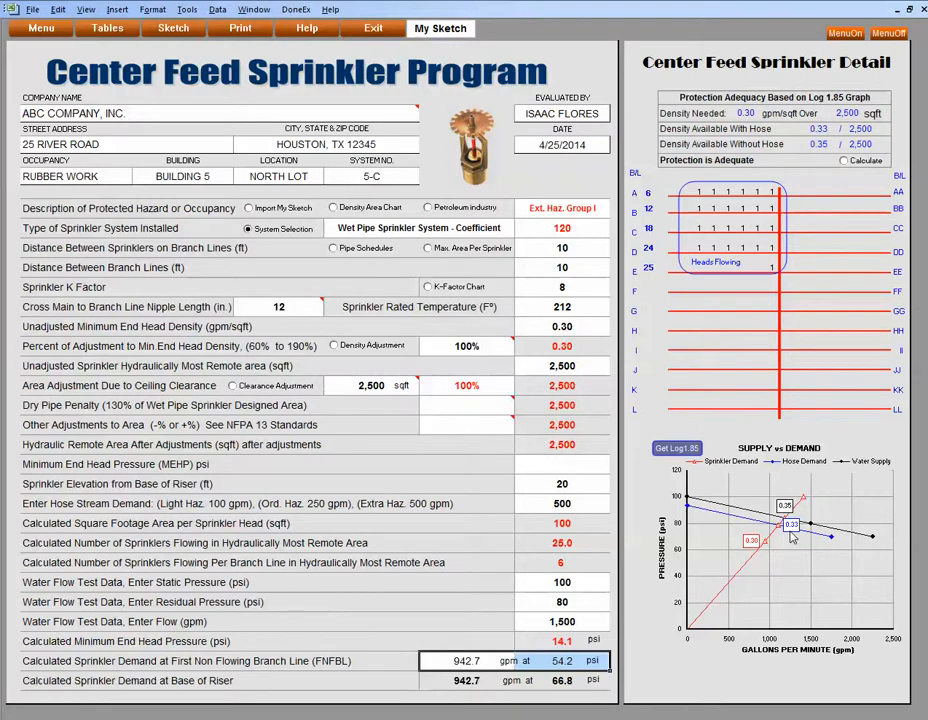
{"action": "left_click", "coordinate": [670, 97]}
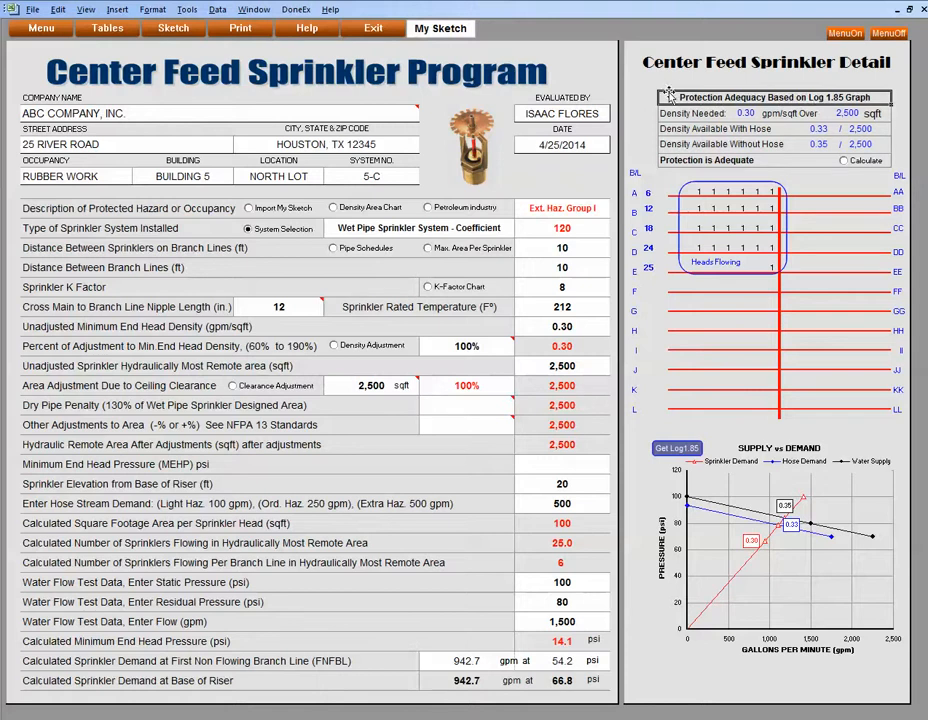
Step: Review the needed density, the densities available with and without hose, and the adequacy result in the protection adequacy table
{"action": "left_click_drag", "start_coordinate": [667, 114], "coordinate": [883, 114]}
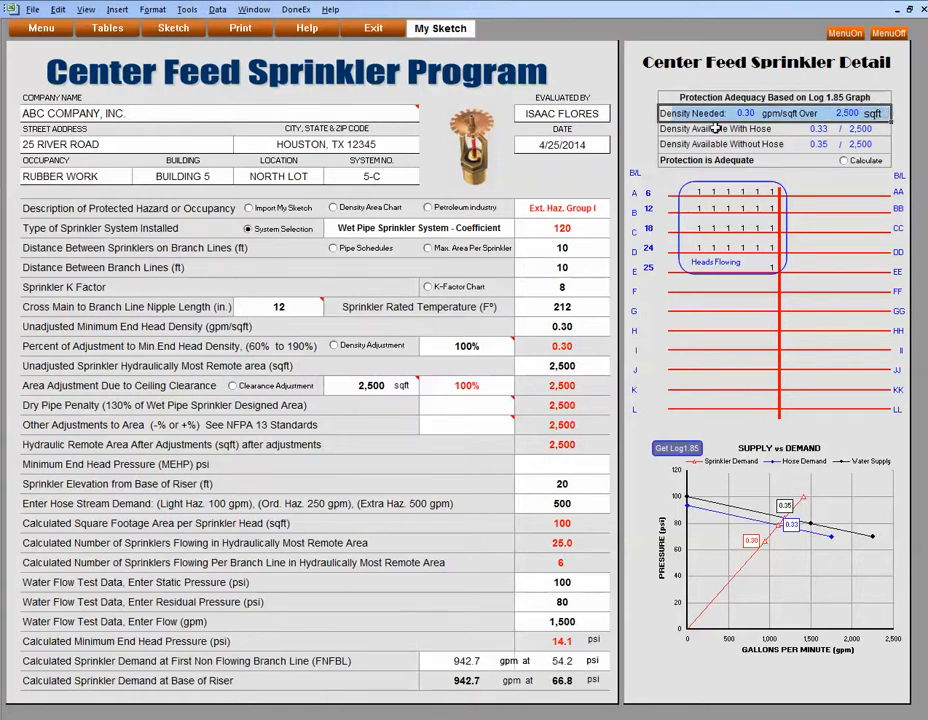
{"action": "left_click_drag", "start_coordinate": [664, 130], "coordinate": [866, 140]}
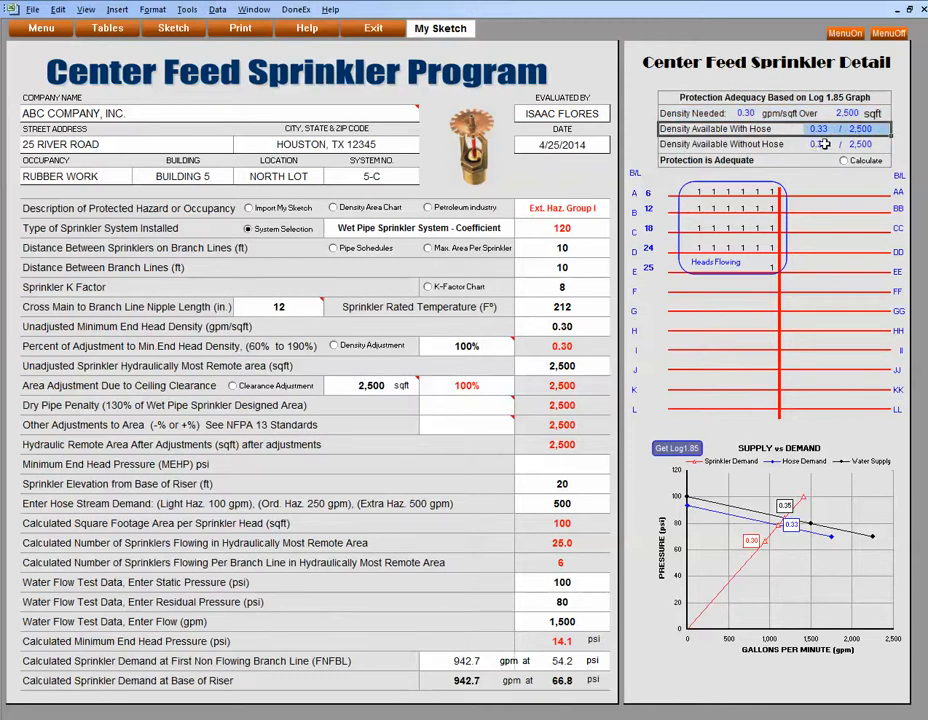
{"action": "left_click_drag", "start_coordinate": [664, 145], "coordinate": [862, 144]}
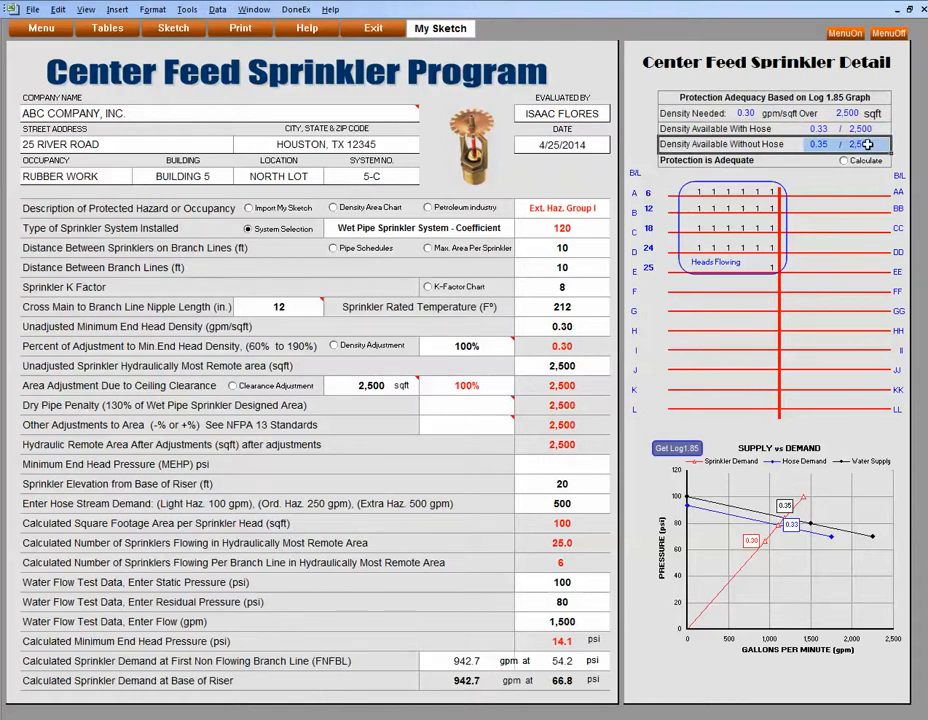
{"action": "left_click", "coordinate": [678, 160]}
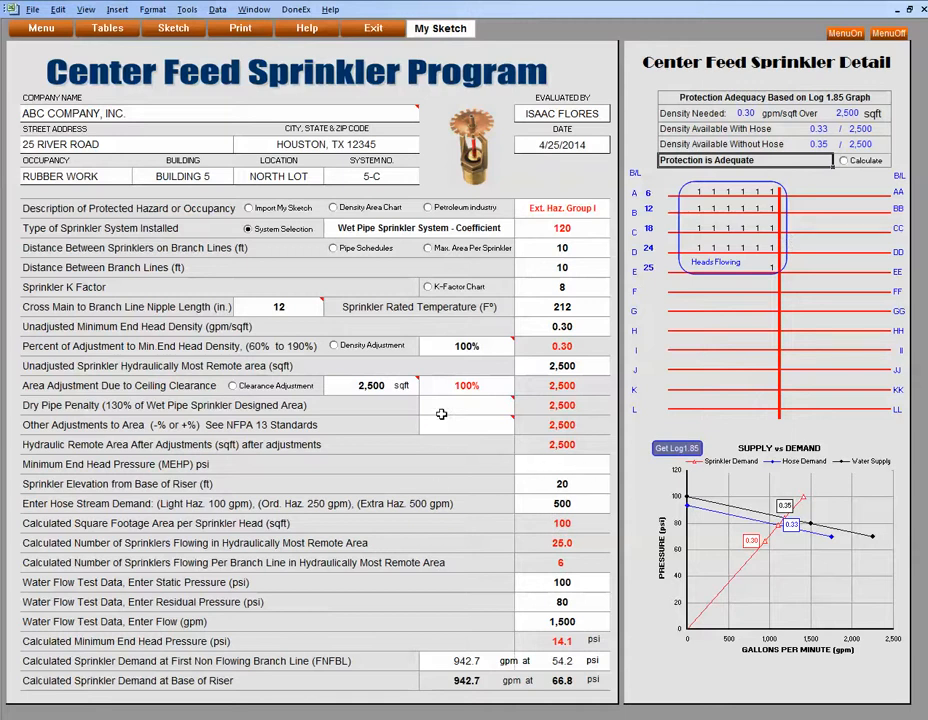
Step: Bring the Log 1.85 graph onto the form, enlarge it to examine the plotted lines and densities, and dismiss it
{"action": "left_click", "coordinate": [672, 449]}
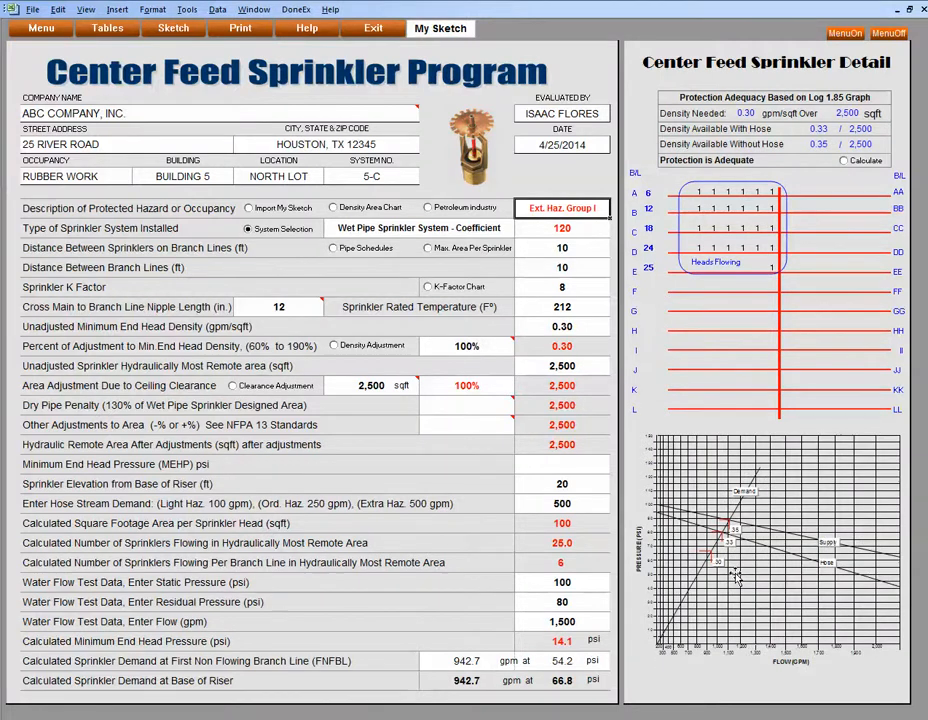
{"action": "left_click", "coordinate": [623, 432]}
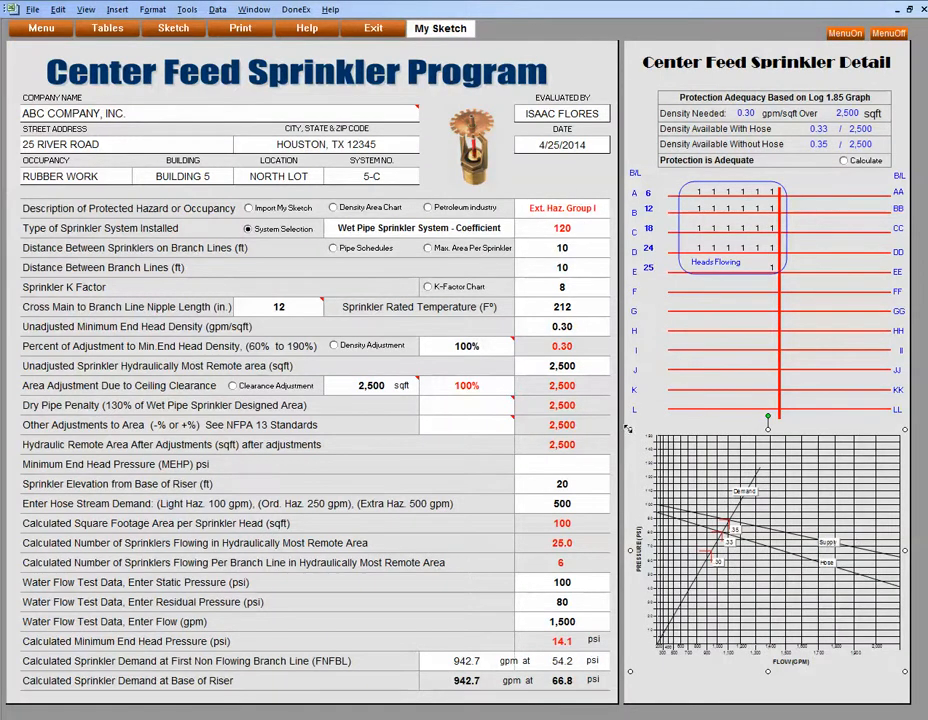
{"action": "left_click_drag", "start_coordinate": [629, 428], "coordinate": [275, 107]}
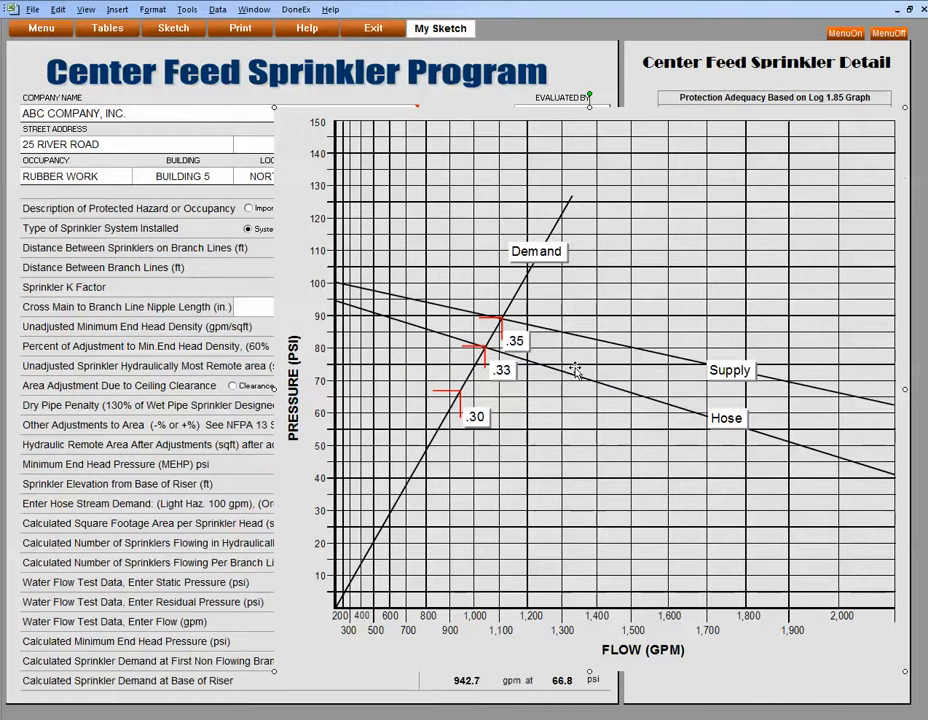
{"action": "left_click", "coordinate": [500, 457]}
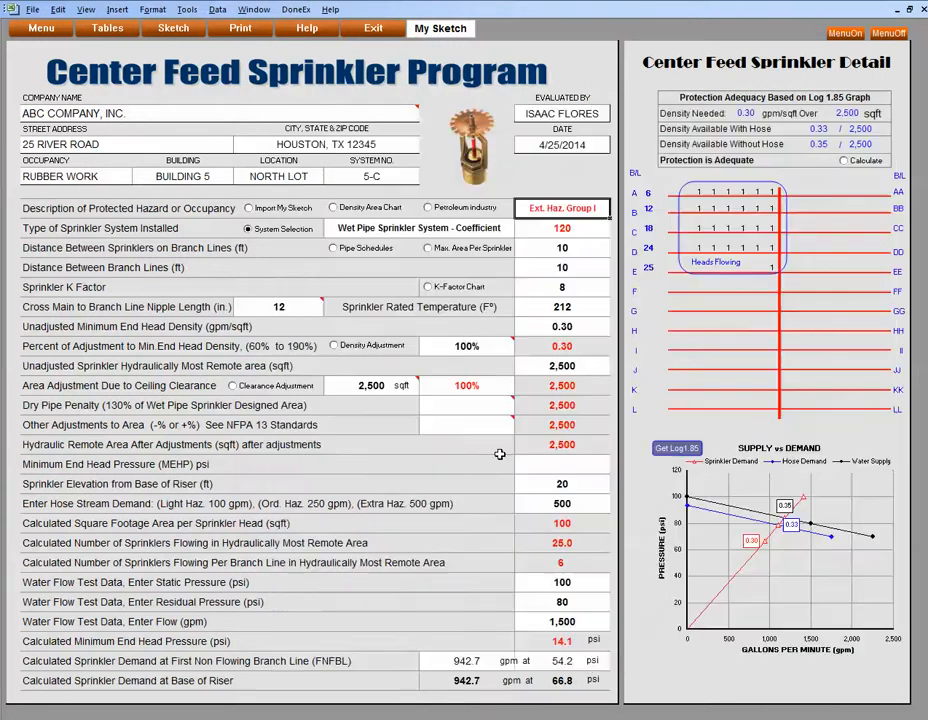
Step: Place the Log 1.85 graph on the form in place of the linear chart and open the form's print preview
{"action": "left_click", "coordinate": [677, 448]}
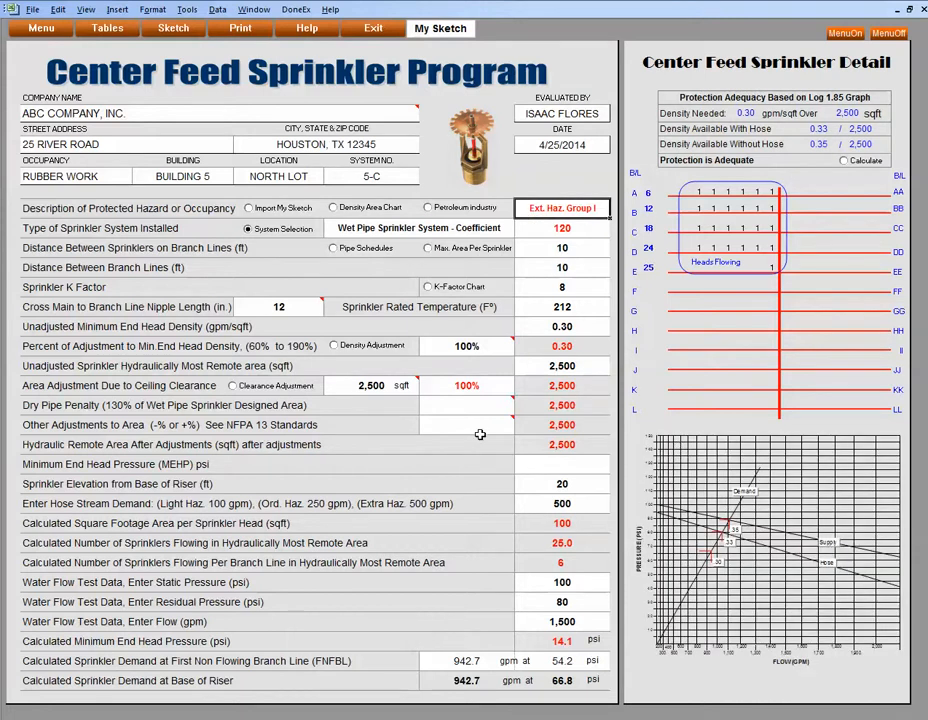
{"action": "left_click", "coordinate": [241, 29]}
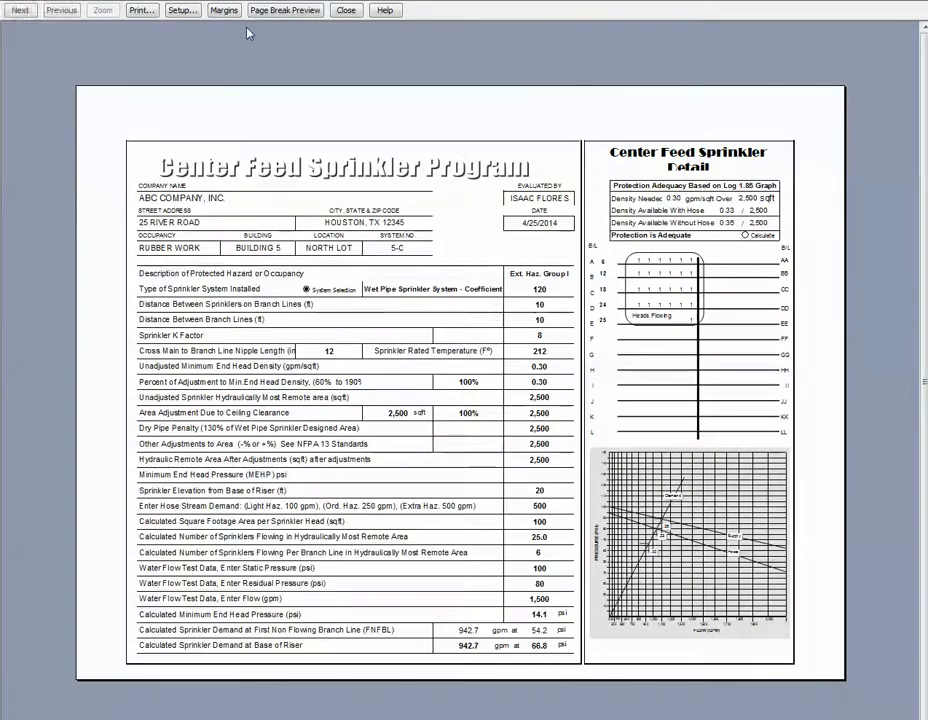